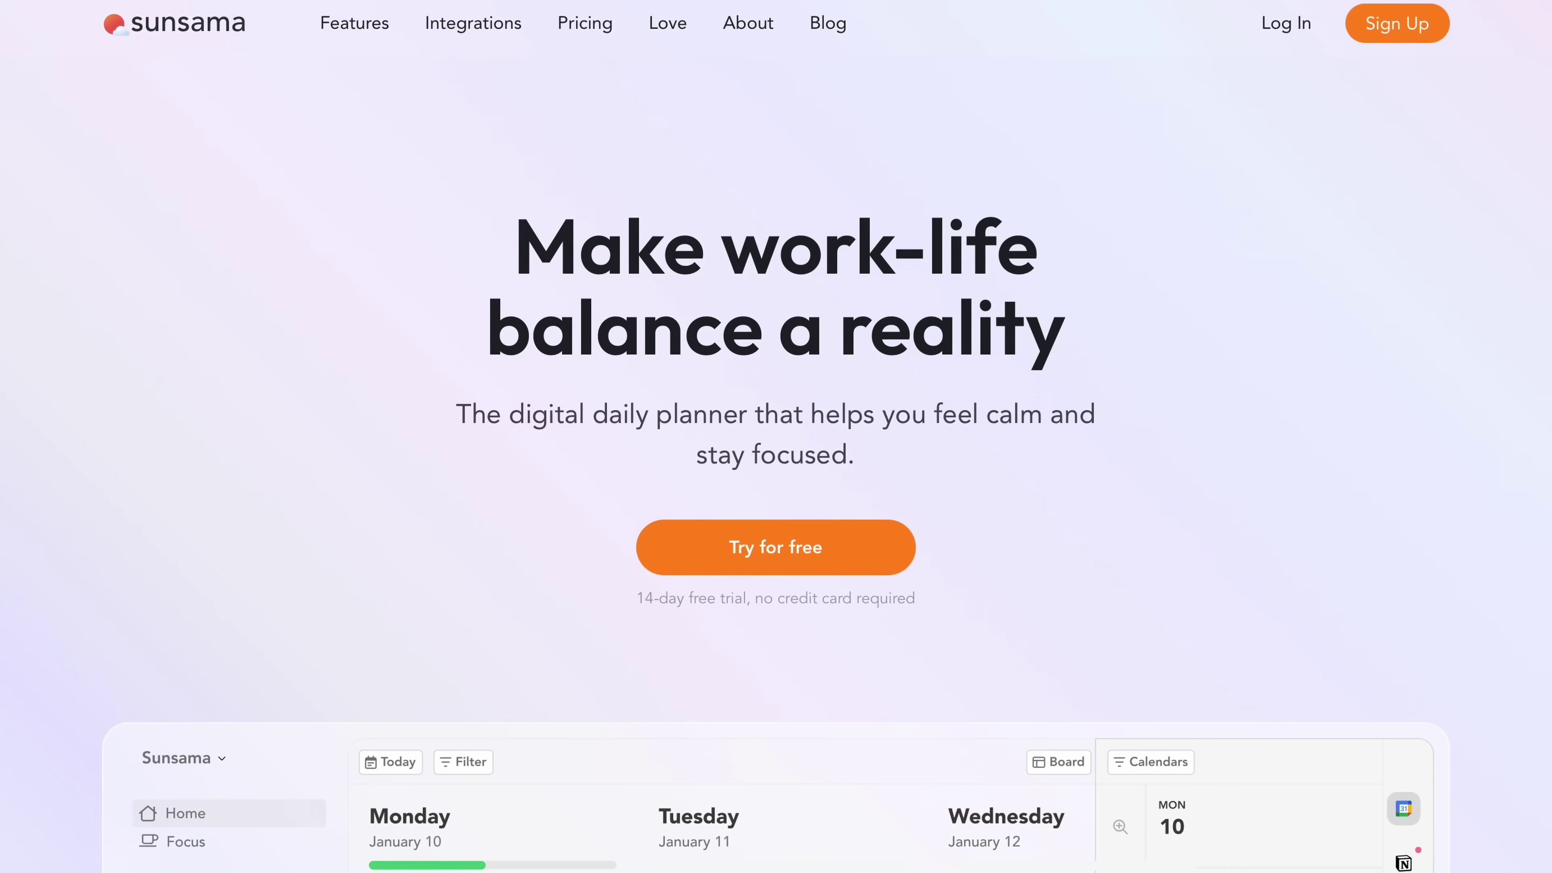
# Scroll the Sunsama homepage past the testimonials and logos to the Realistic daily goals section
pyautogui.scroll(-10, 776, 436)
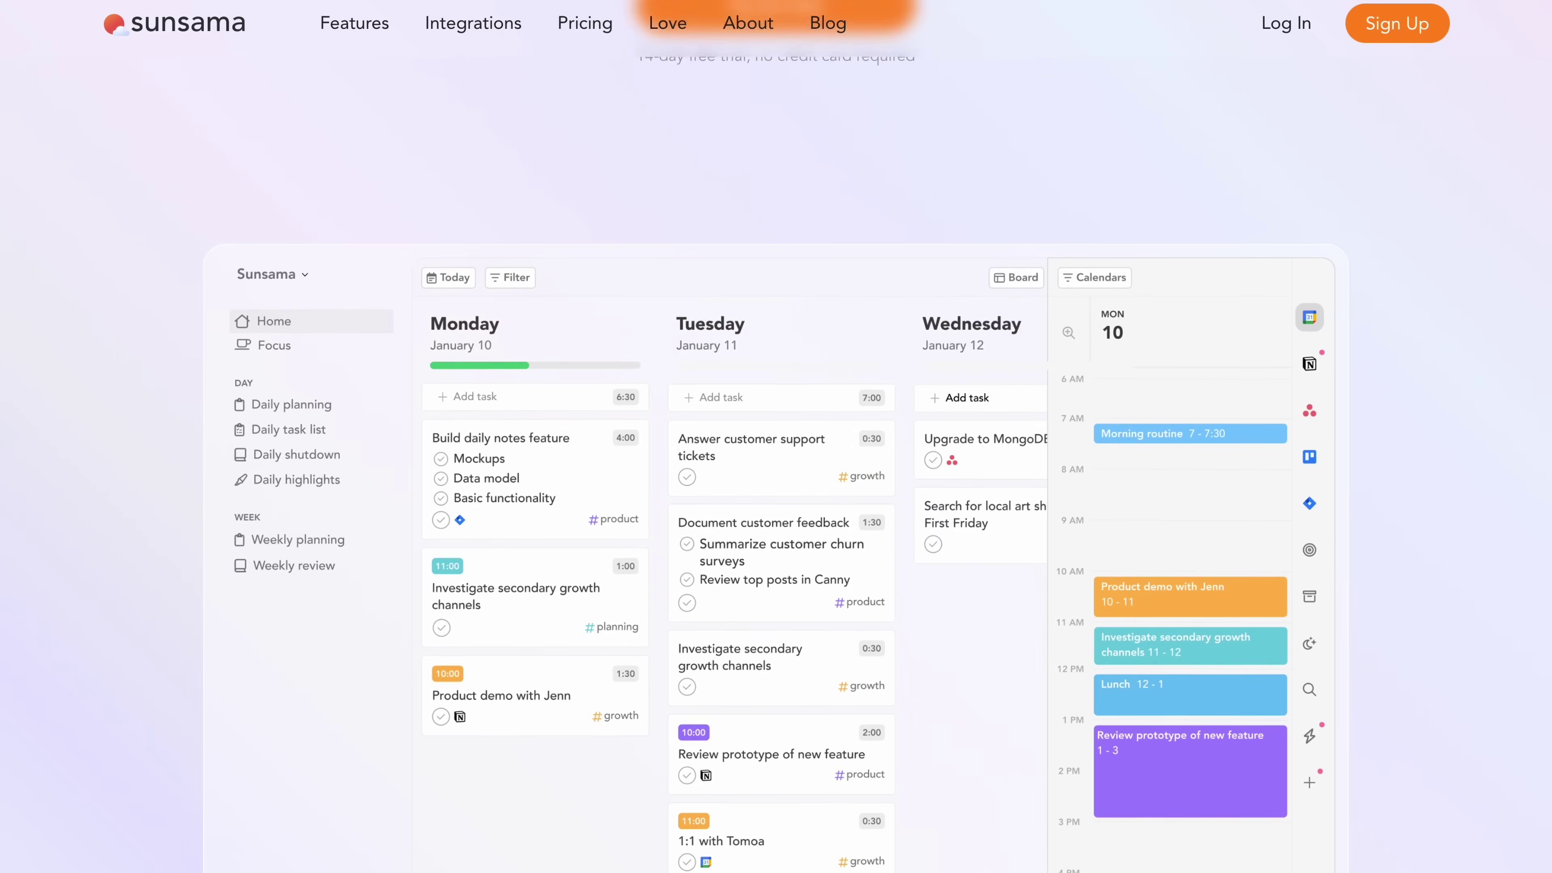
pyautogui.scroll(-10, 776, 436)
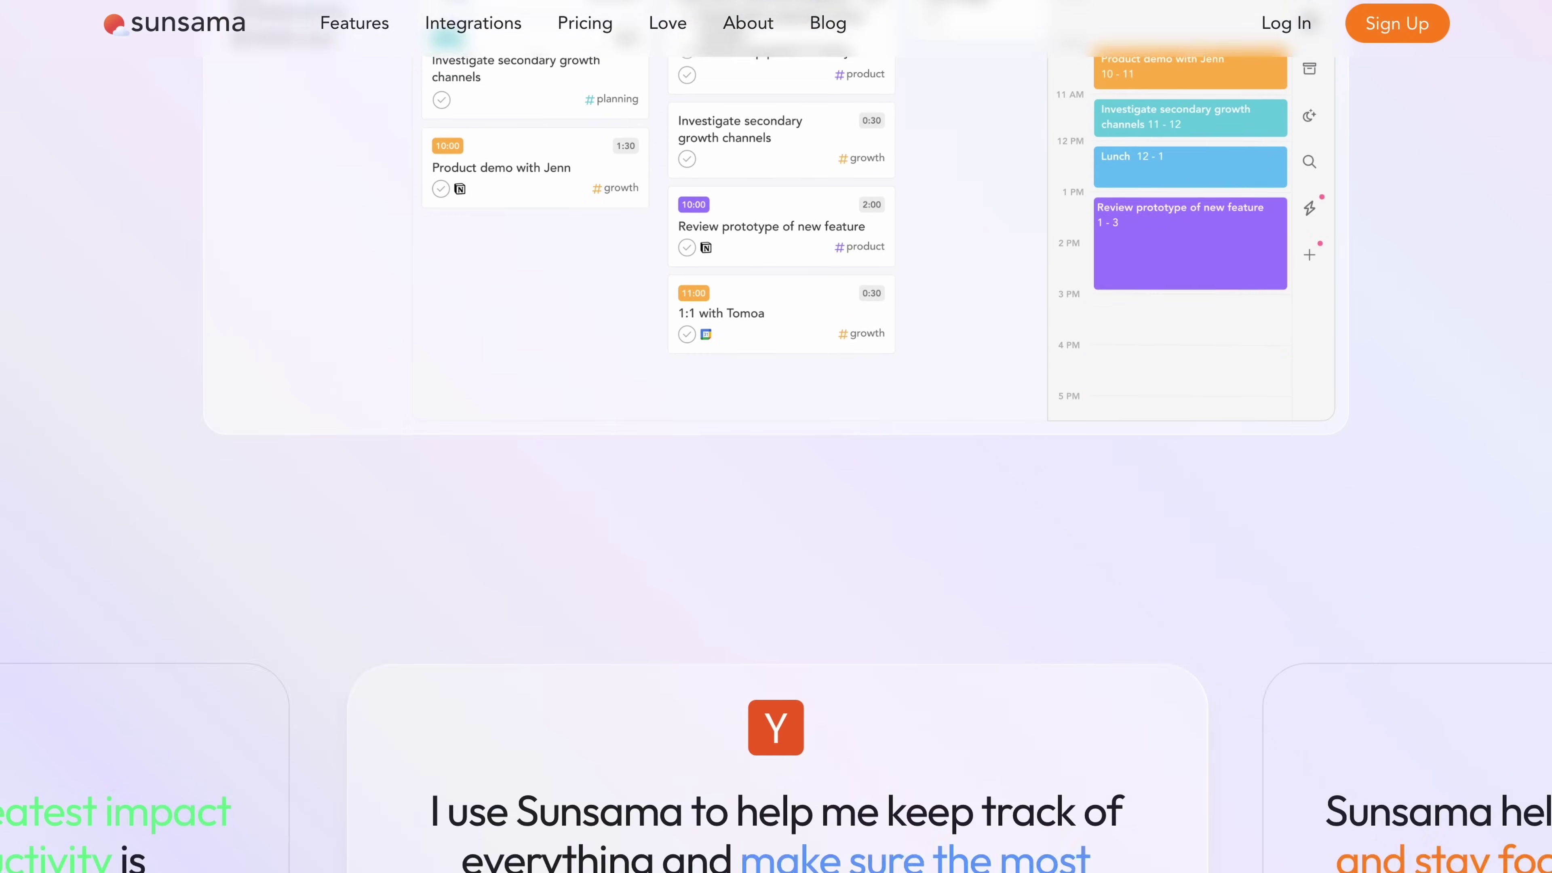
pyautogui.scroll(-3, 1543, 794)
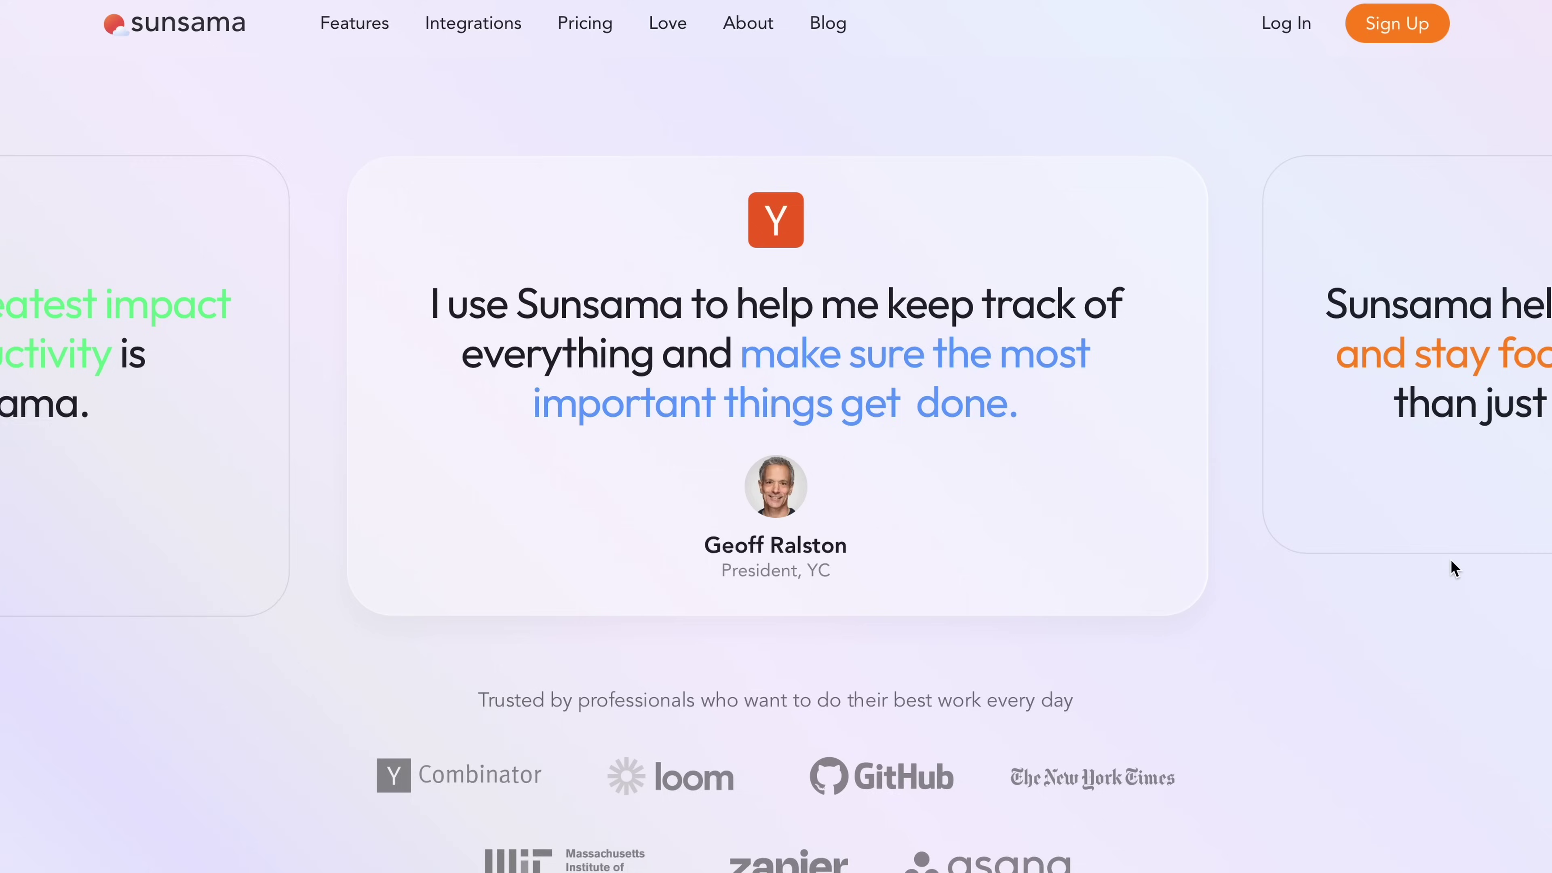
pyautogui.scroll(-5, 1454, 568)
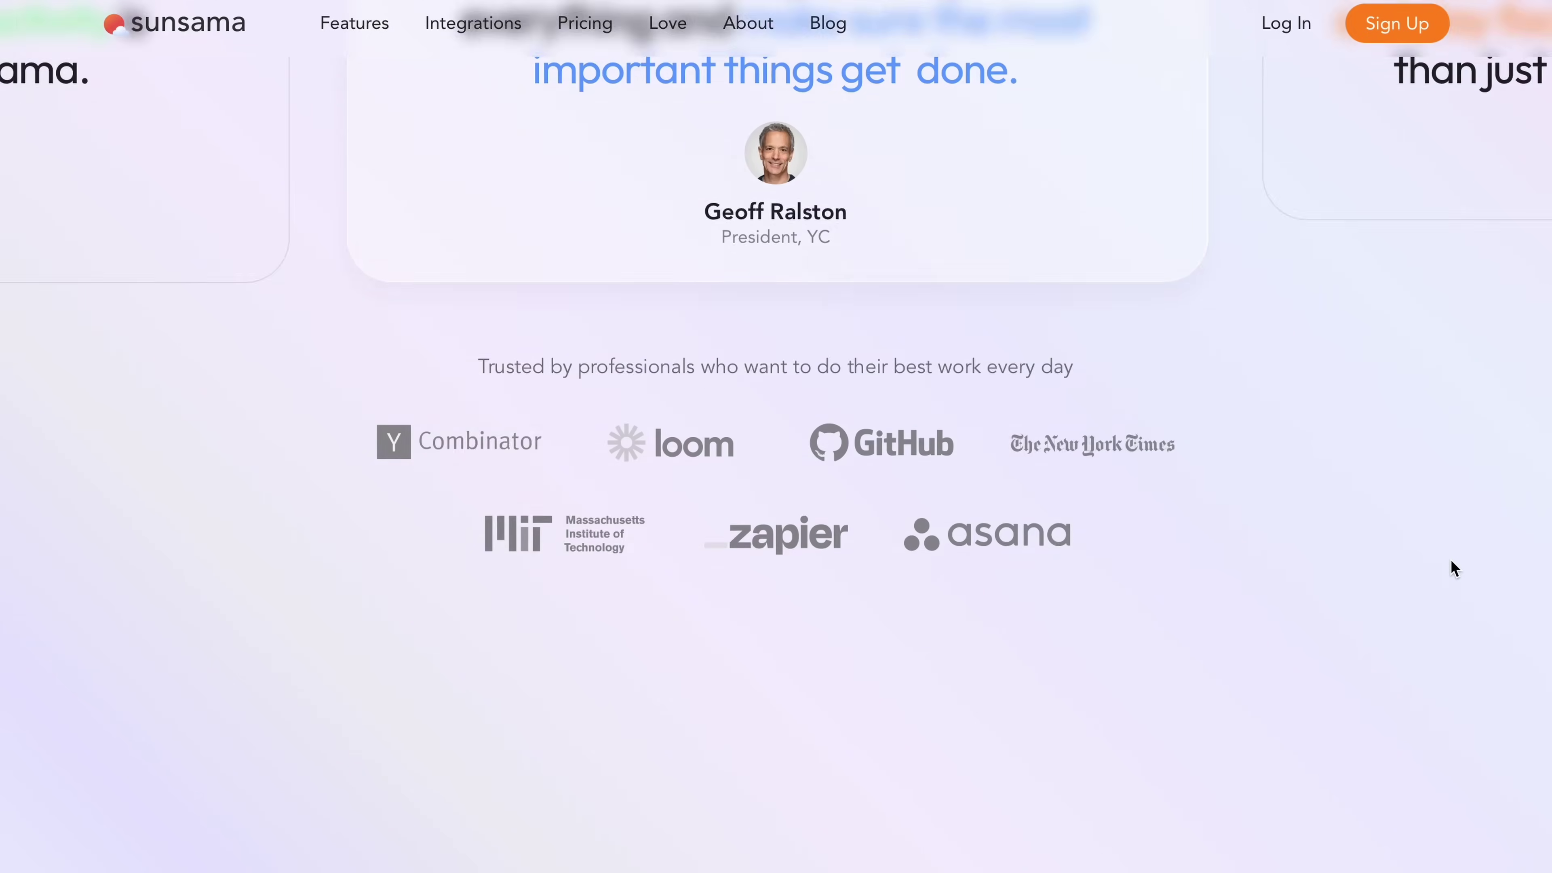
pyautogui.scroll(-10, 1454, 568)
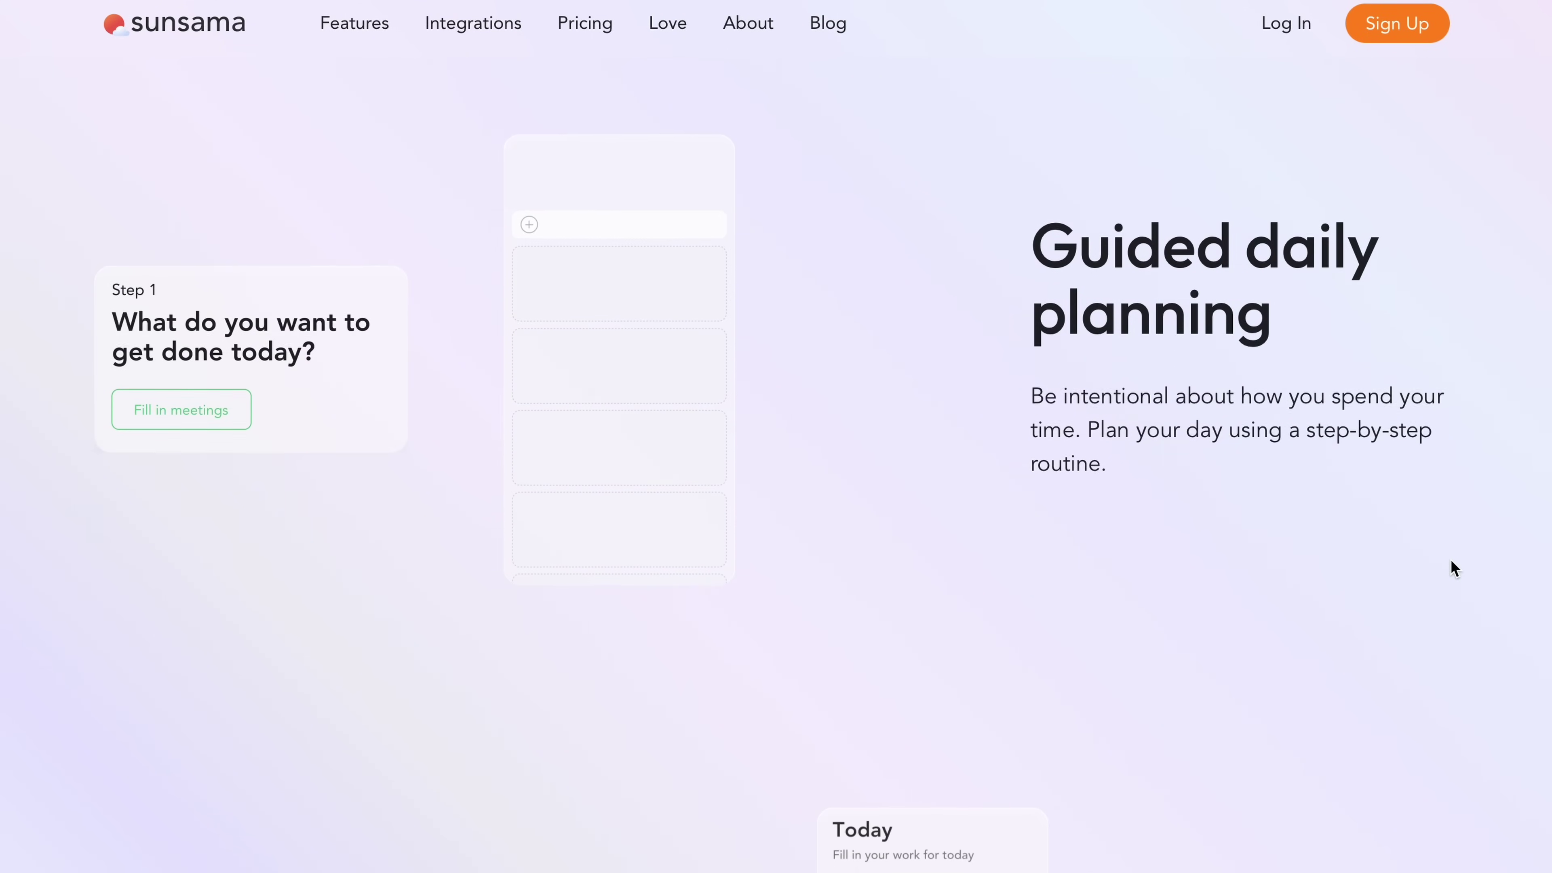
pyautogui.scroll(-1, 1453, 569)
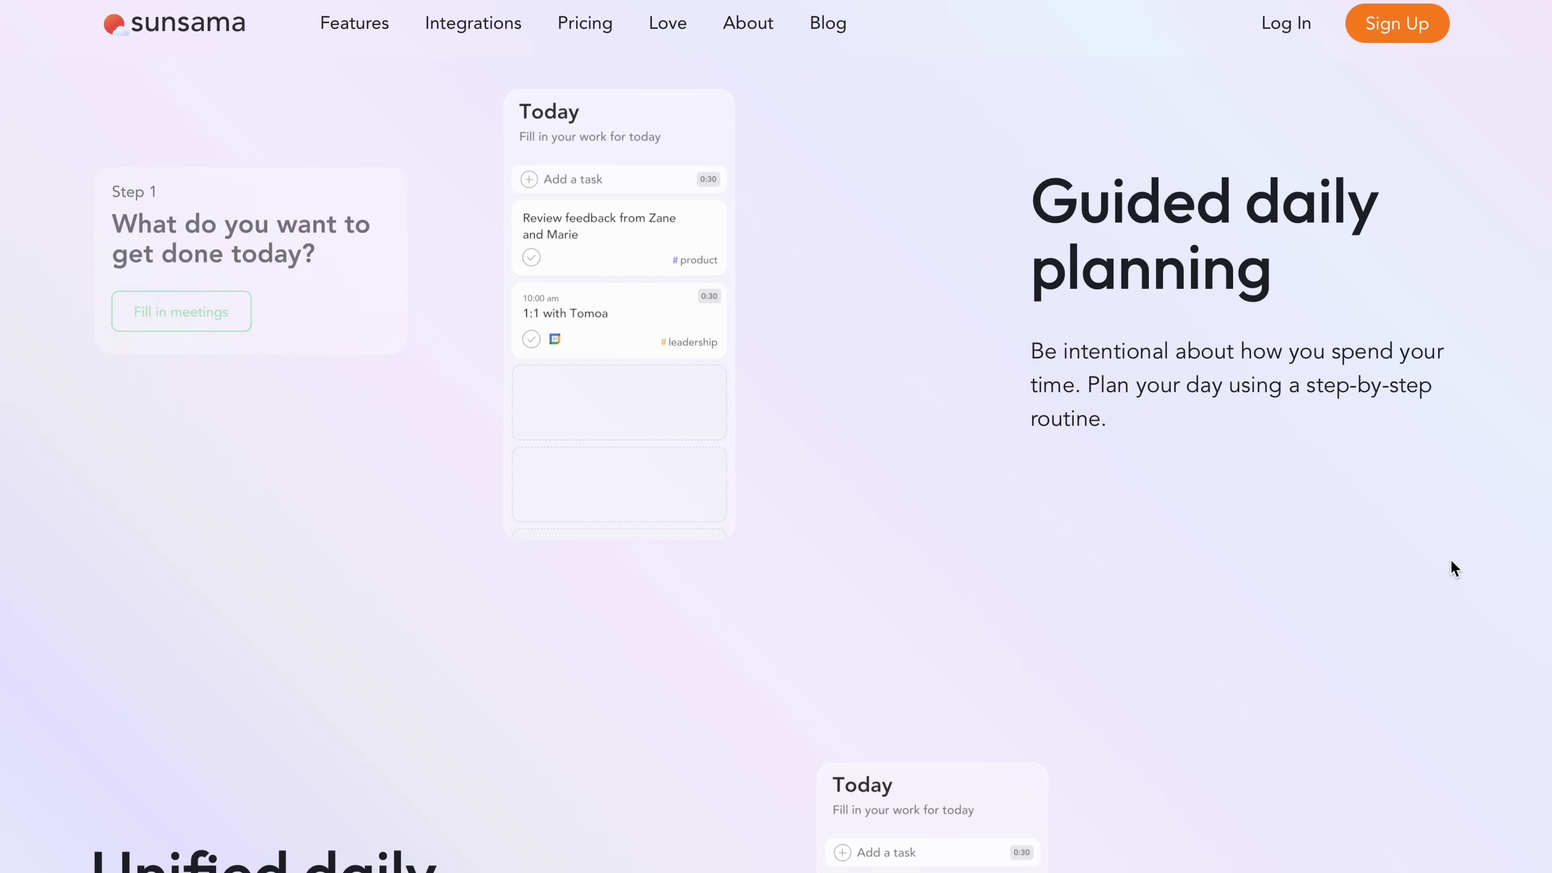
pyautogui.scroll(-5, 1454, 567)
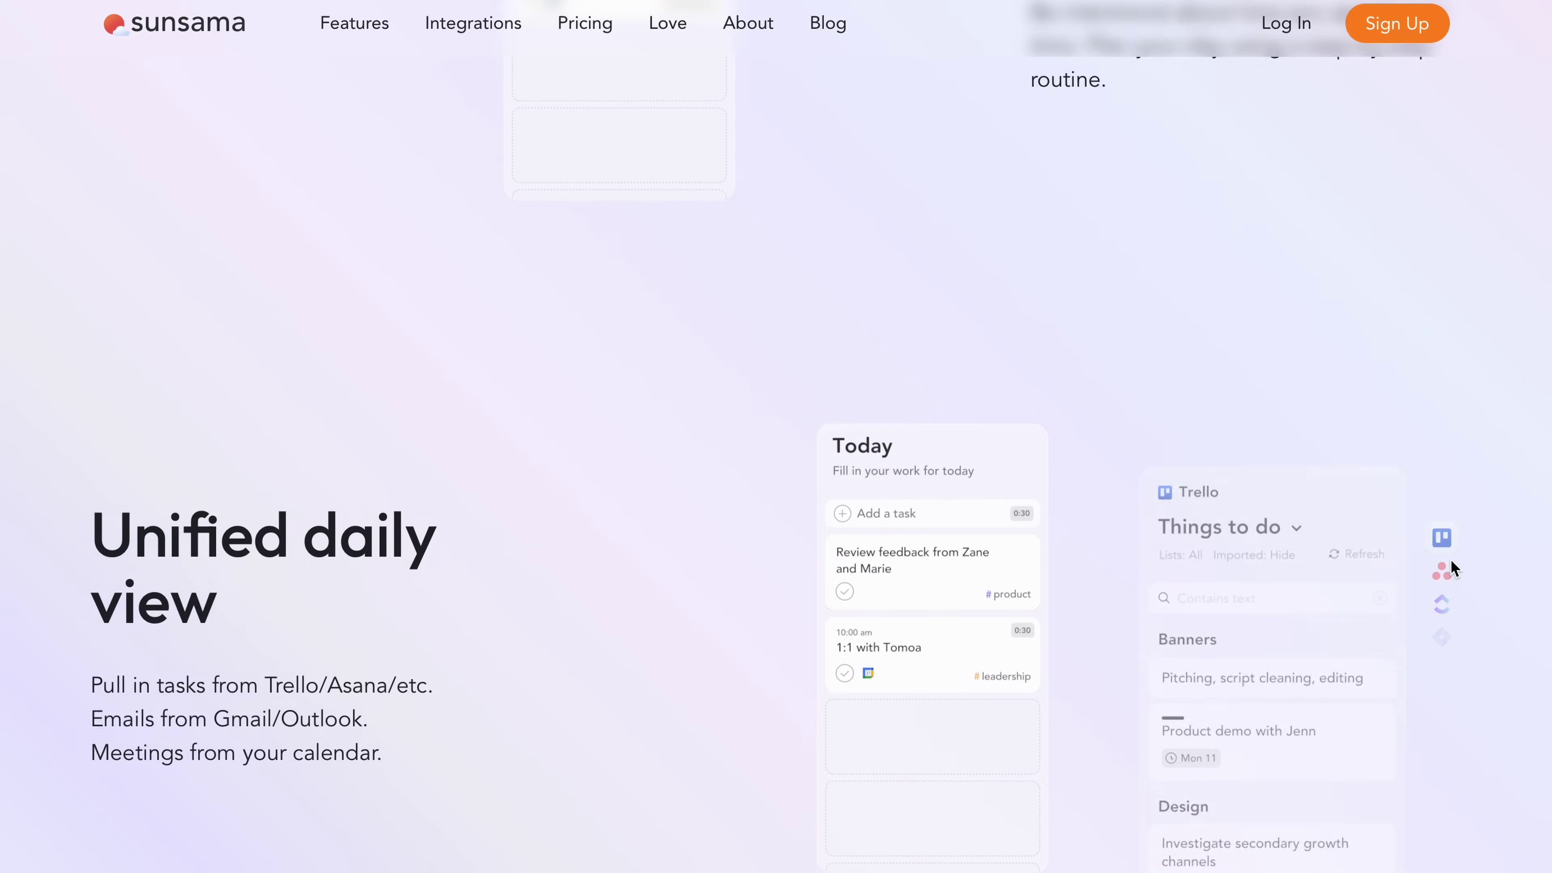
pyautogui.scroll(-5, 1454, 567)
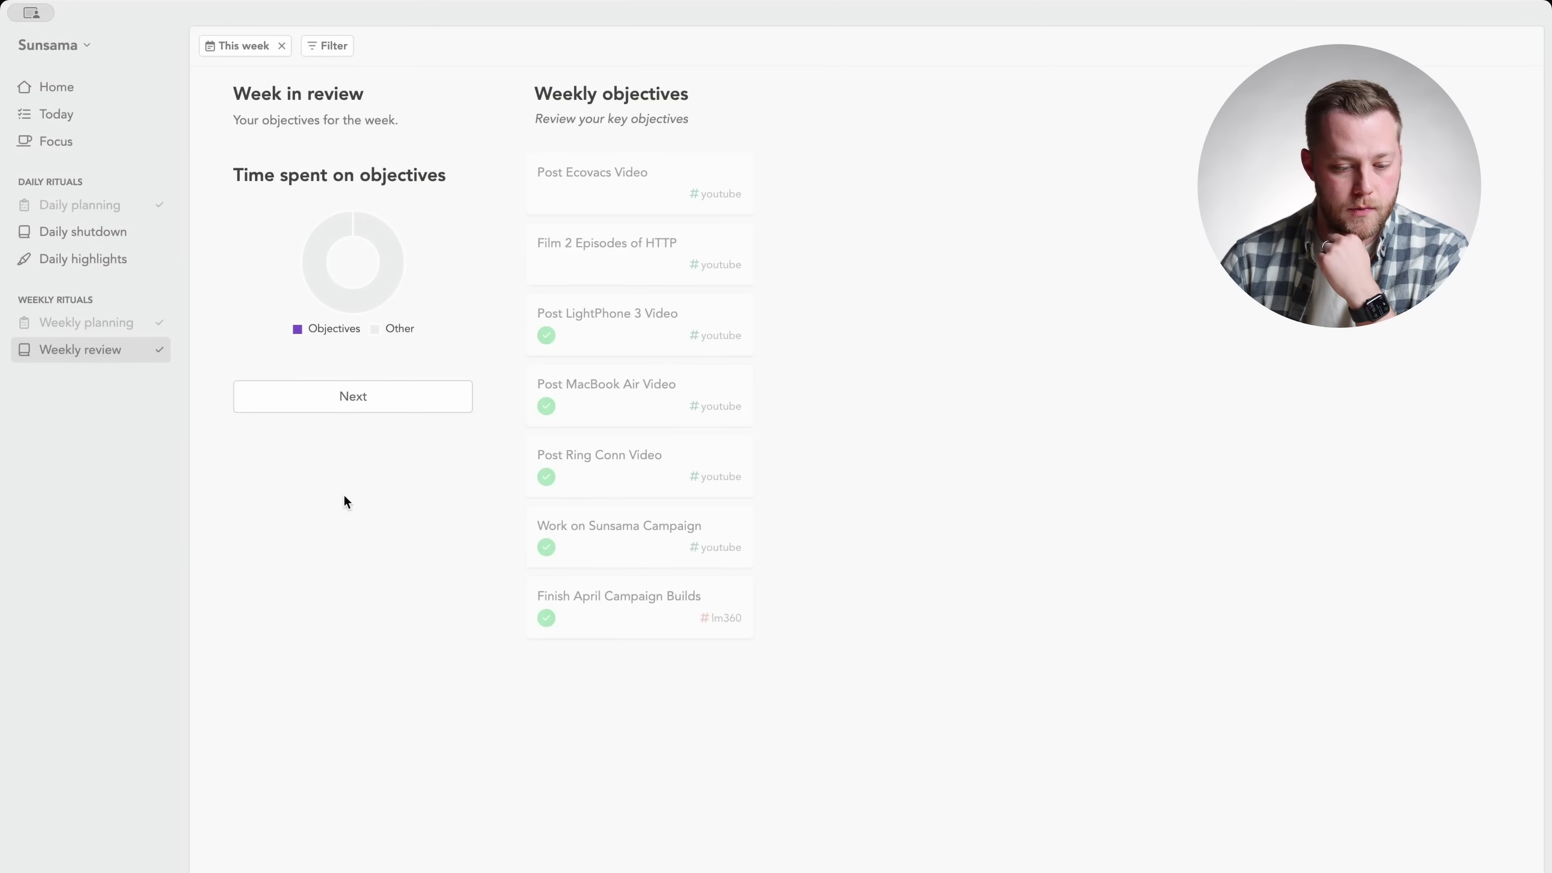
# Advance to What got done and browse the week's day columns, 10 hours logged and time by tag
pyautogui.click(415, 401)
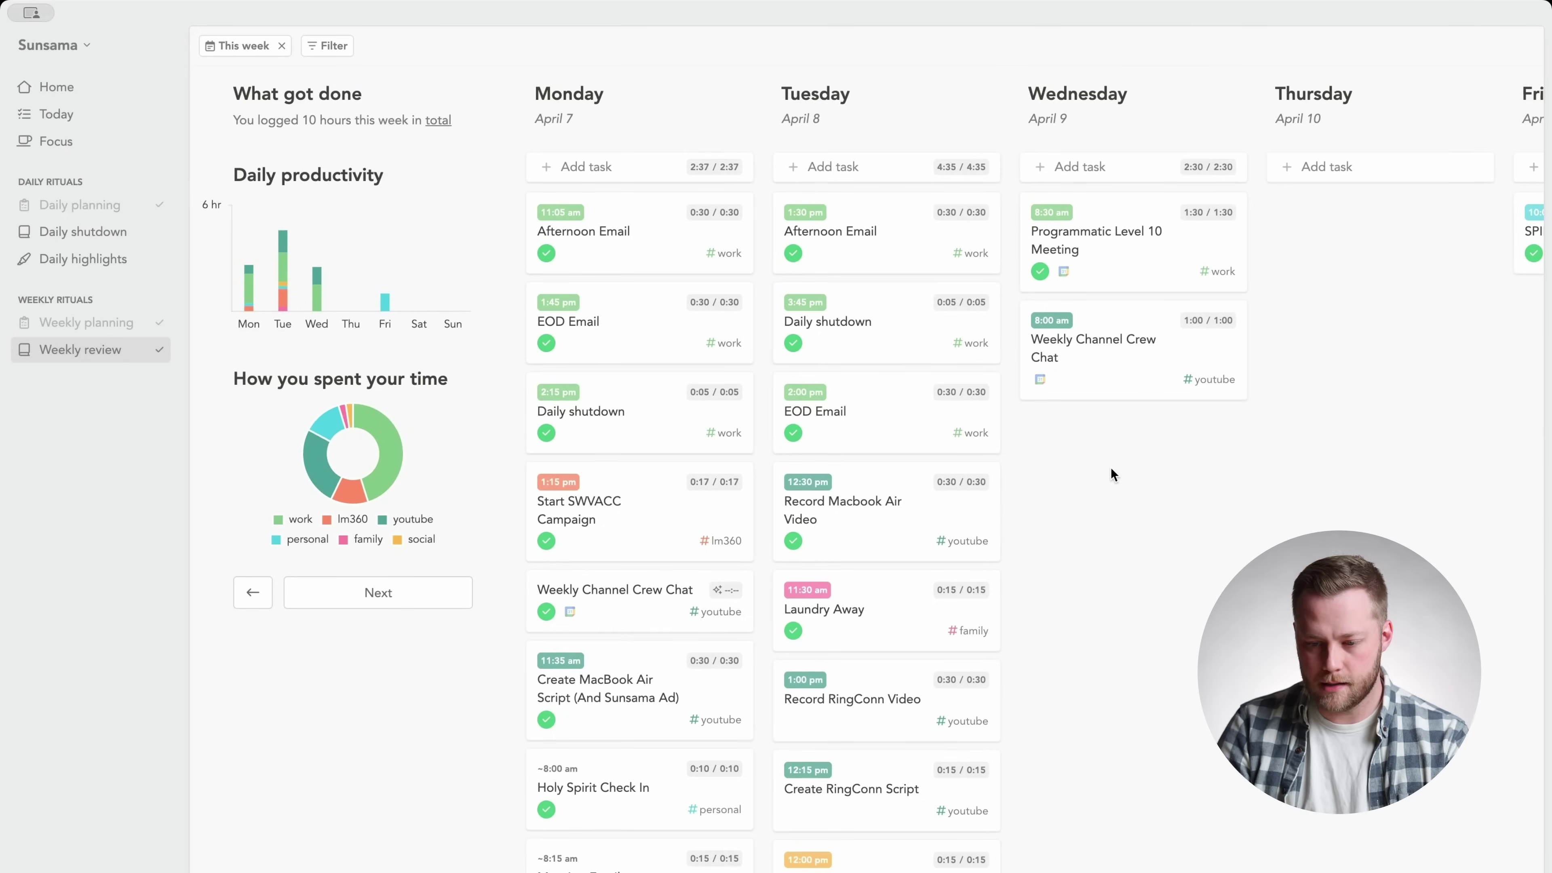
pyautogui.hscroll(10, 1110, 474)
pyautogui.hscroll(-10, 1110, 474)
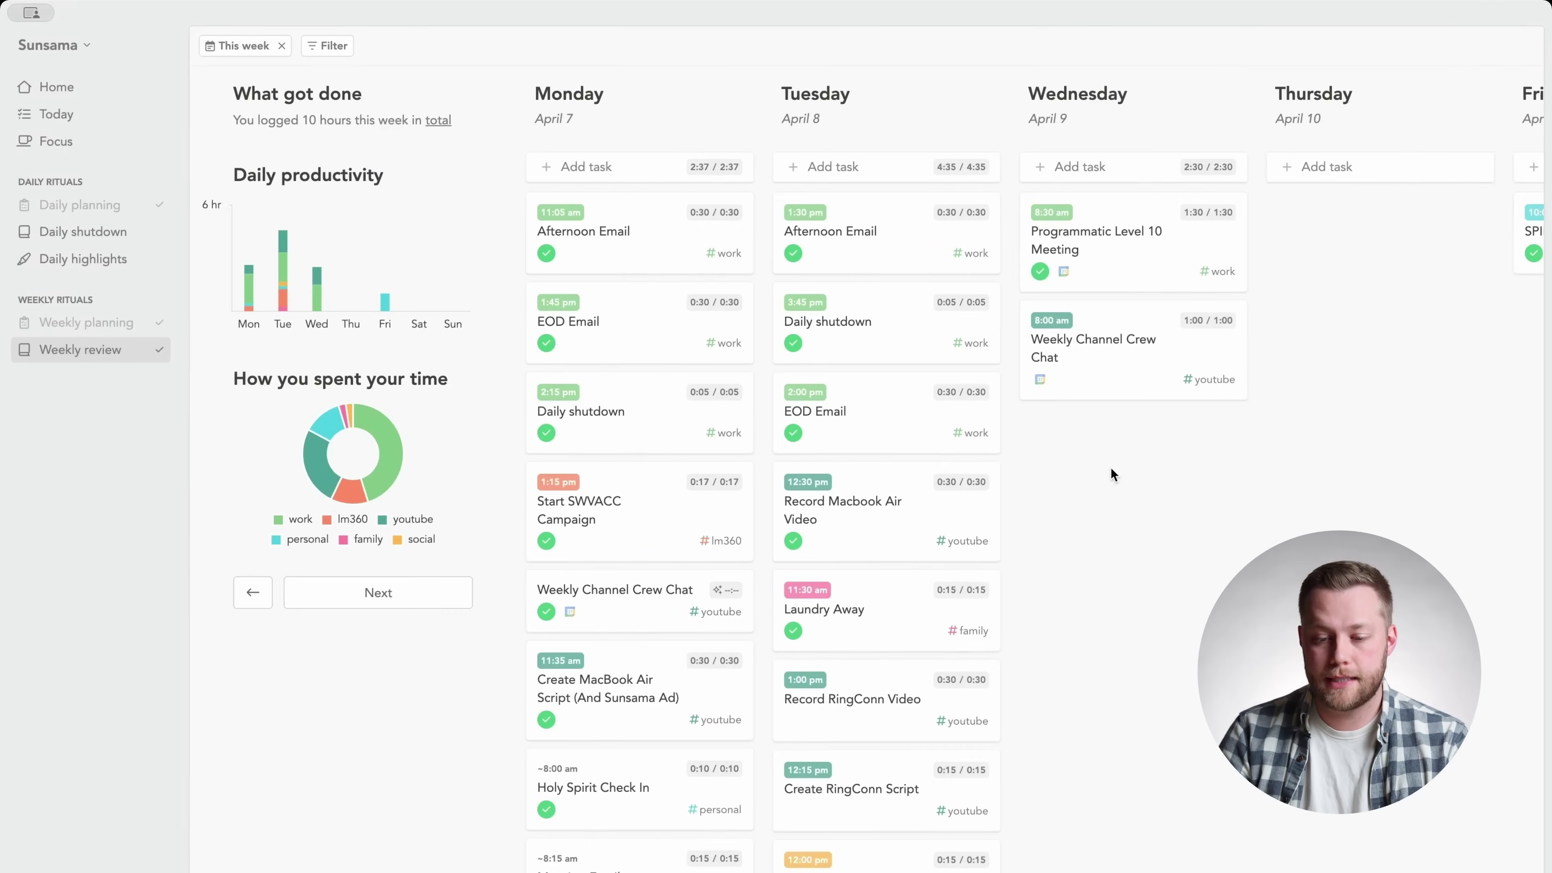
pyautogui.hscroll(-2, 1111, 474)
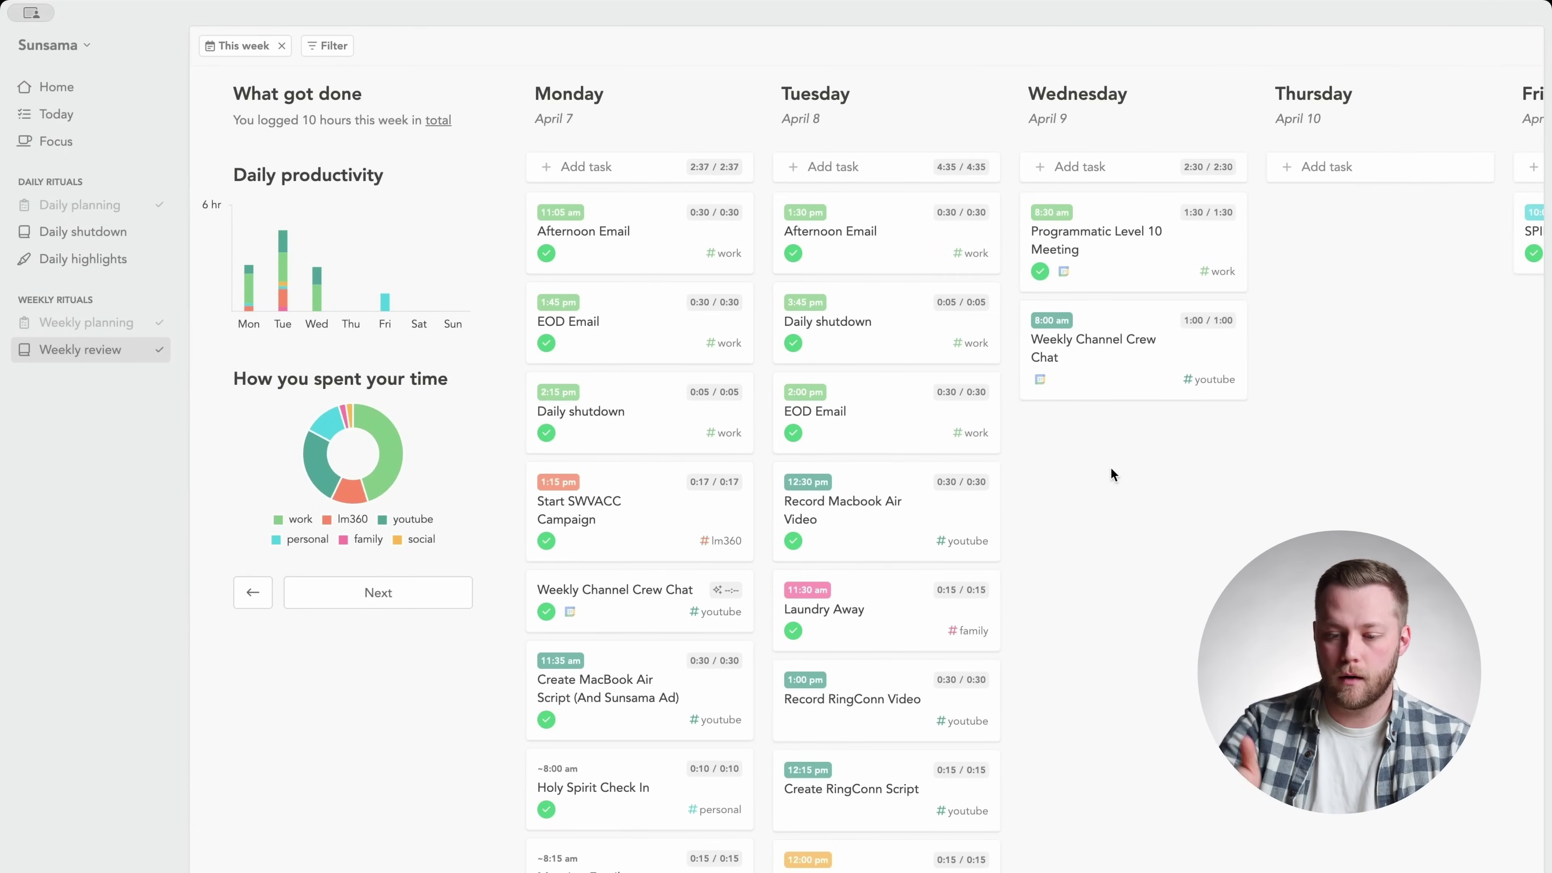
pyautogui.hscroll(10, 1110, 475)
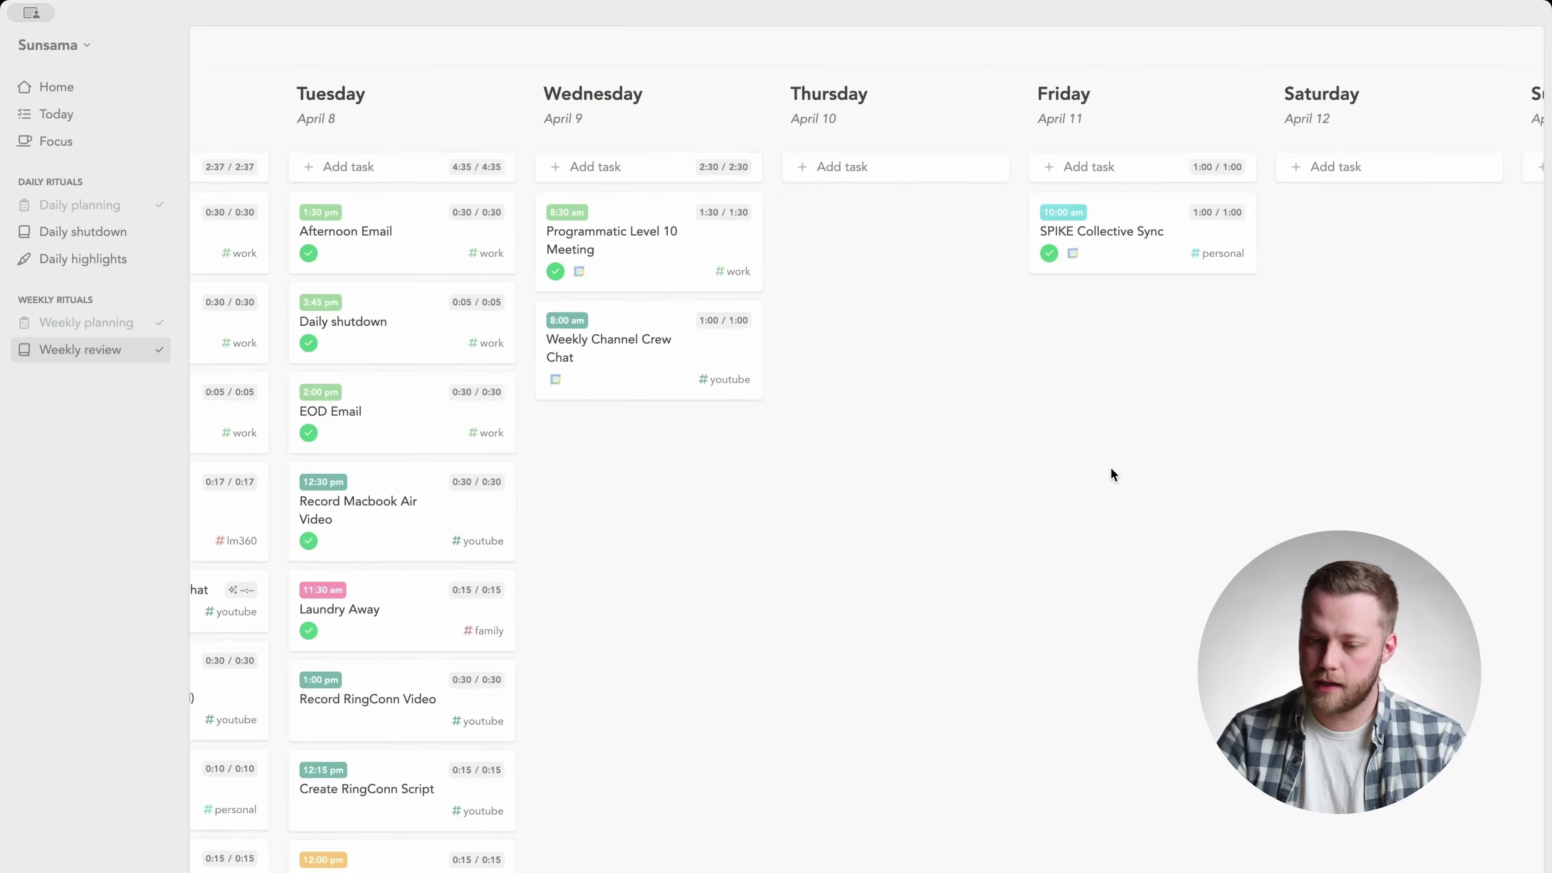
pyautogui.hscroll(-8, 1111, 475)
pyautogui.hscroll(-5, 1109, 474)
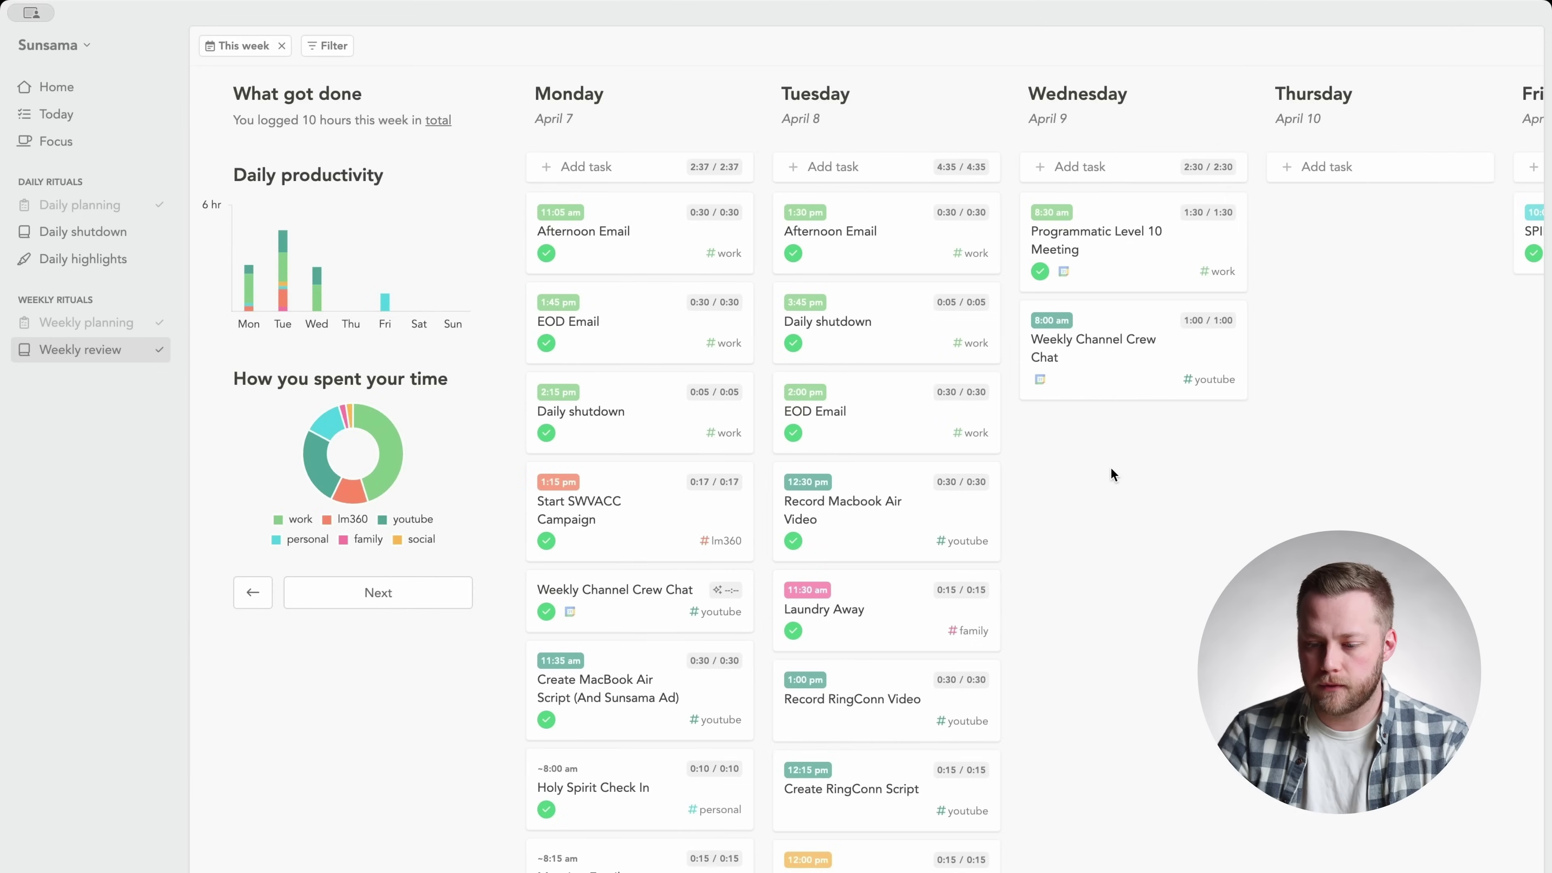
pyautogui.hscroll(6, 1106, 509)
pyautogui.hscroll(1, 1110, 514)
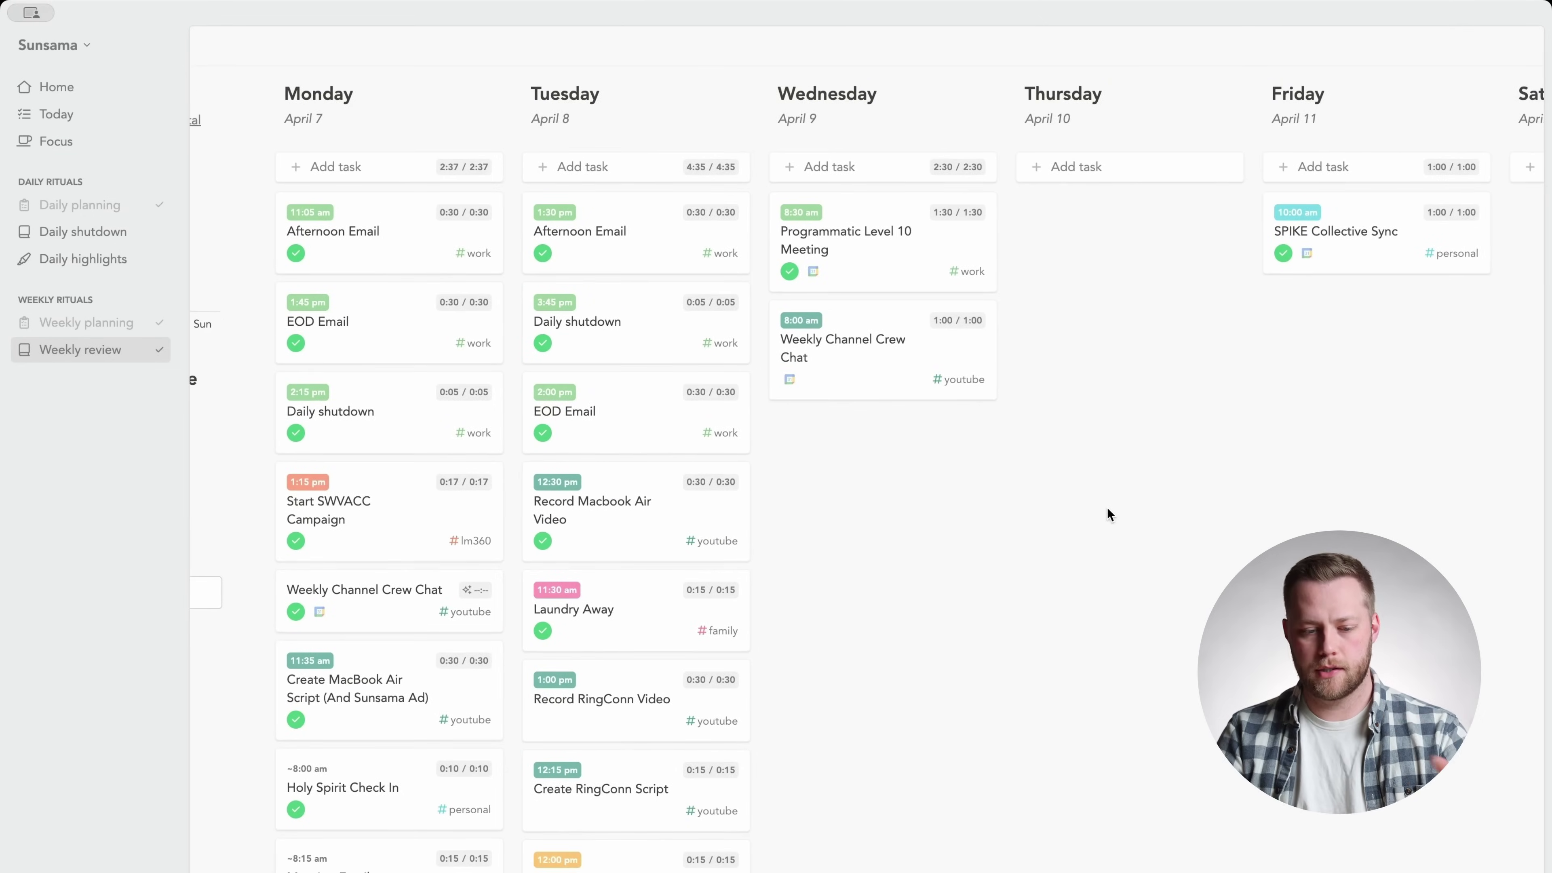
pyautogui.hscroll(-10, 1107, 507)
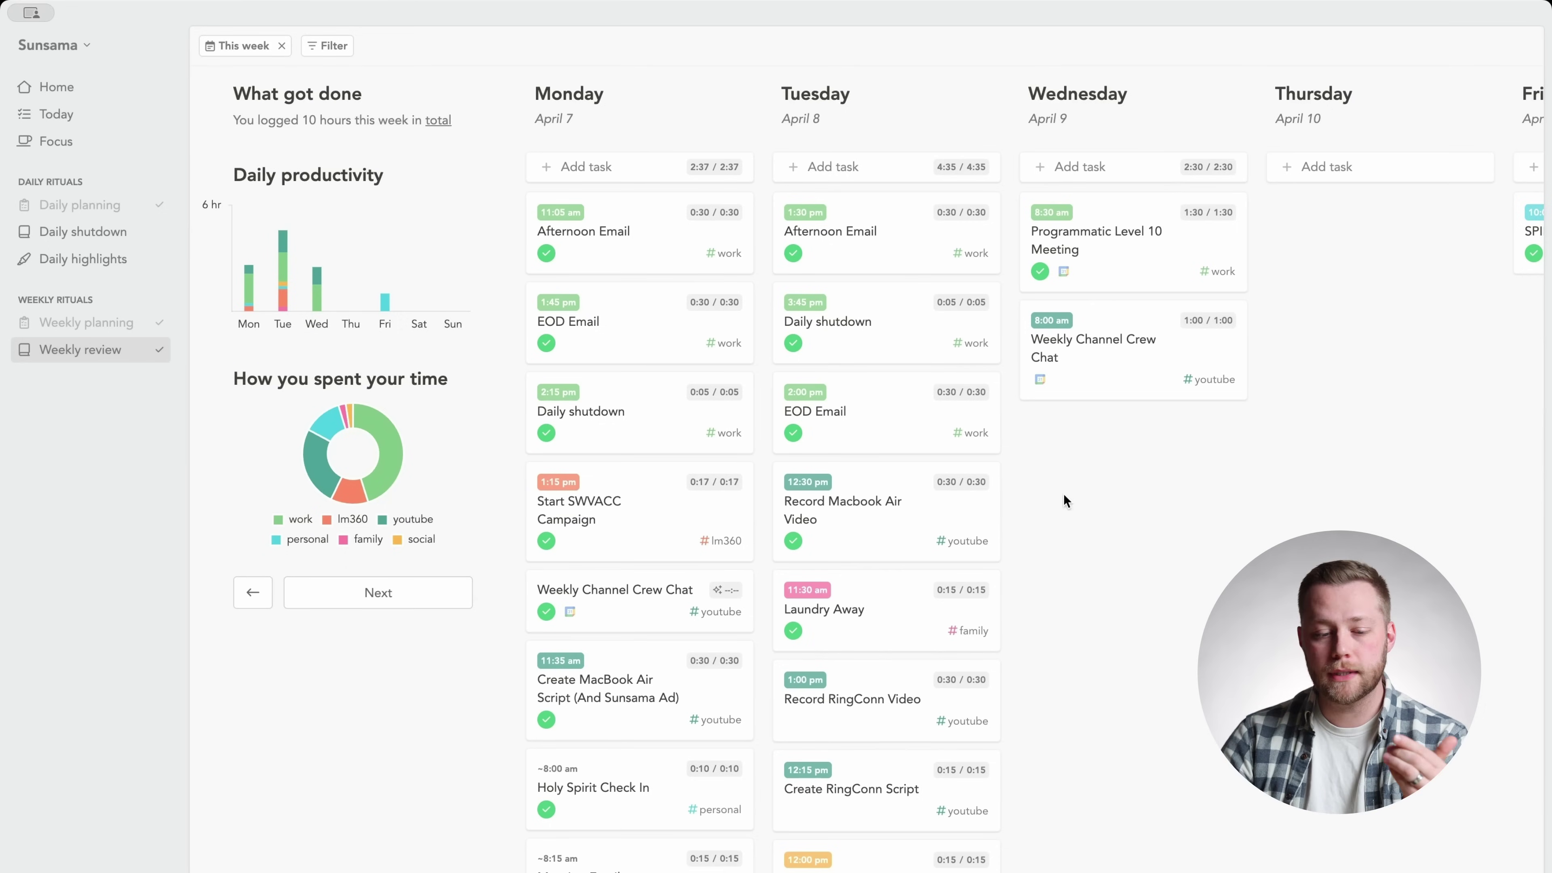
pyautogui.scroll(-1, 866, 433)
pyautogui.scroll(1, 855, 397)
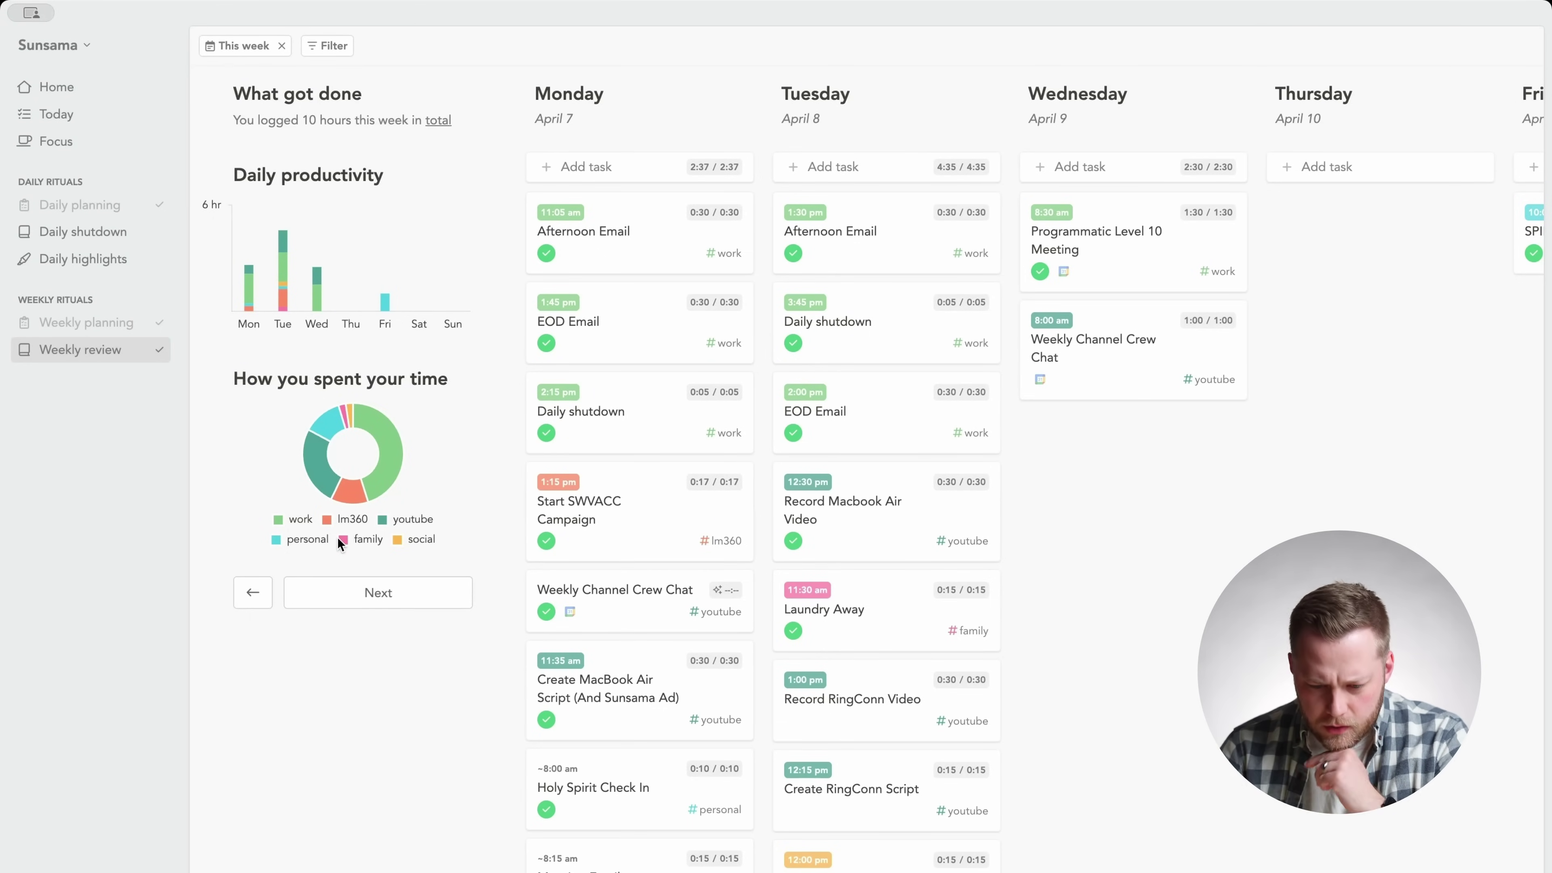
pyautogui.scroll(-3, 672, 549)
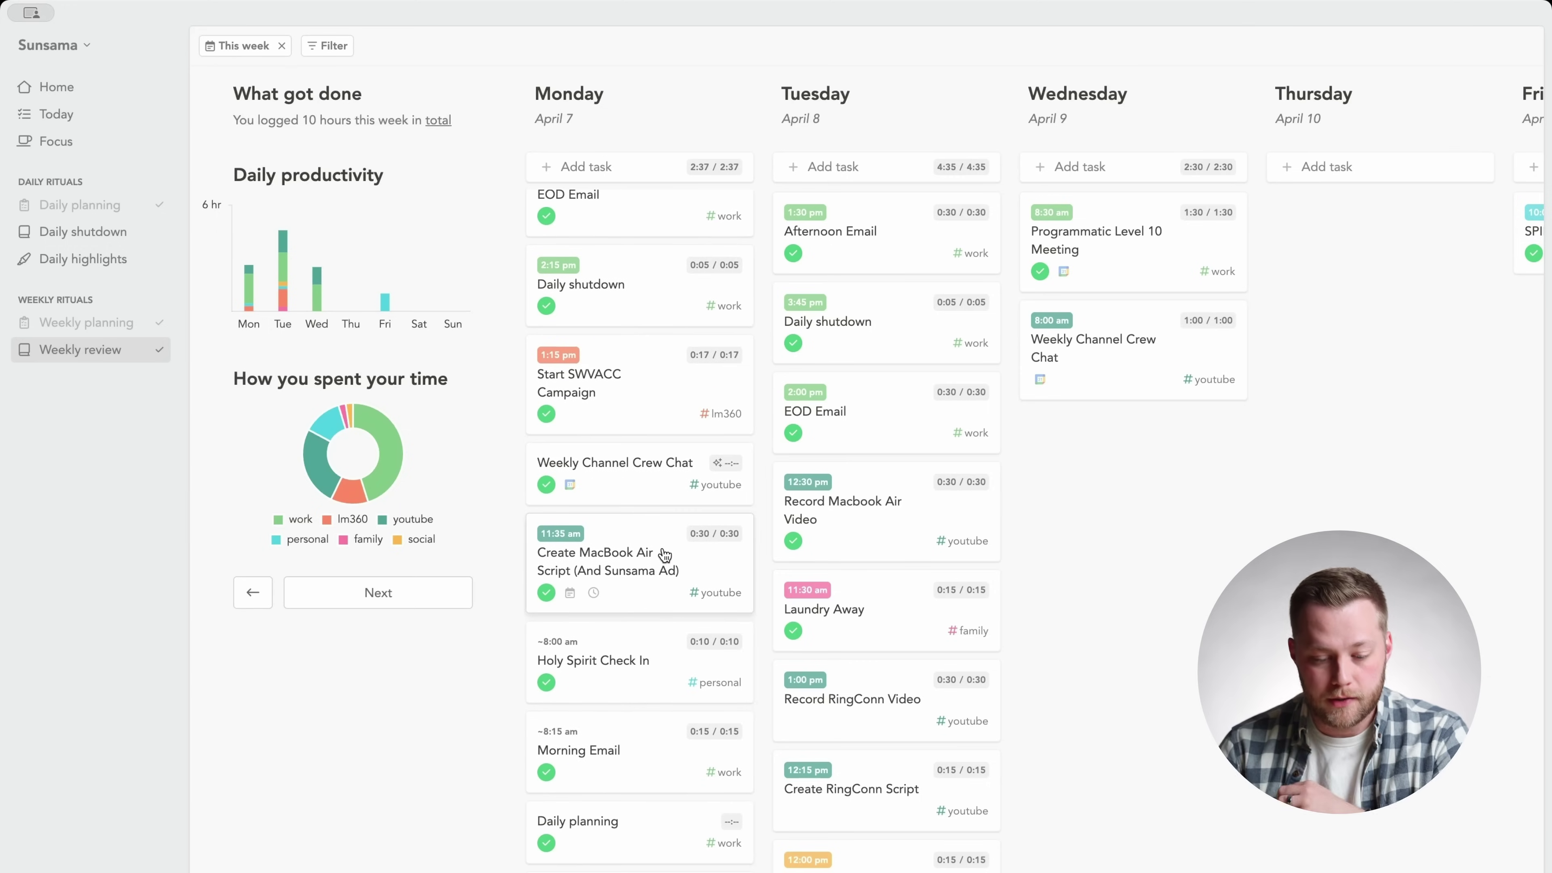
pyautogui.scroll(3, 666, 553)
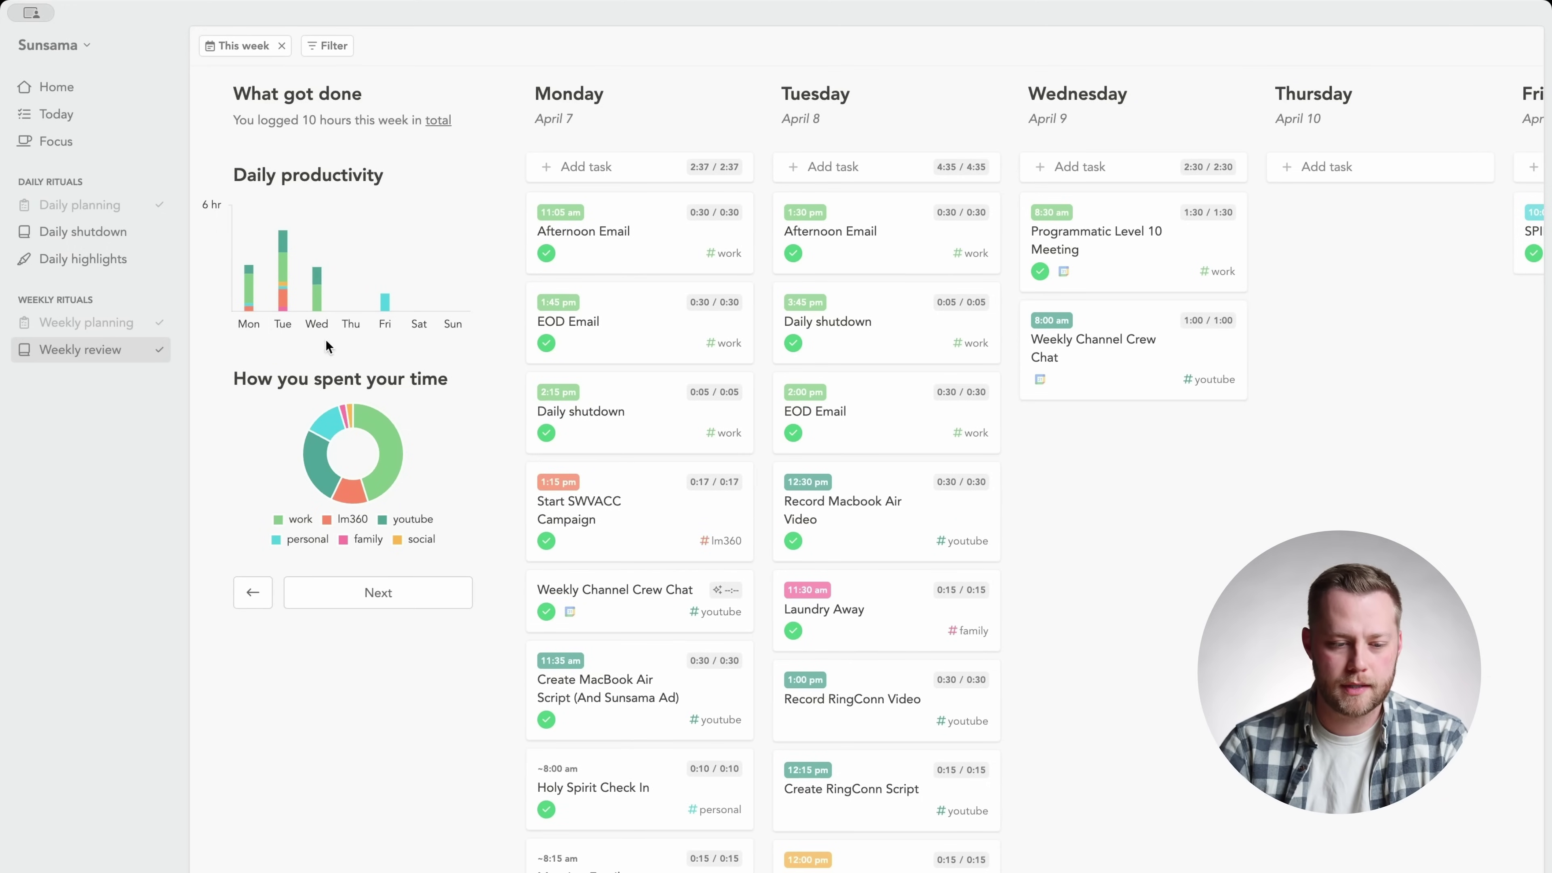
# Switch the review week back to Mar 31, then forward again to the April 7 week
pyautogui.click(244, 45)
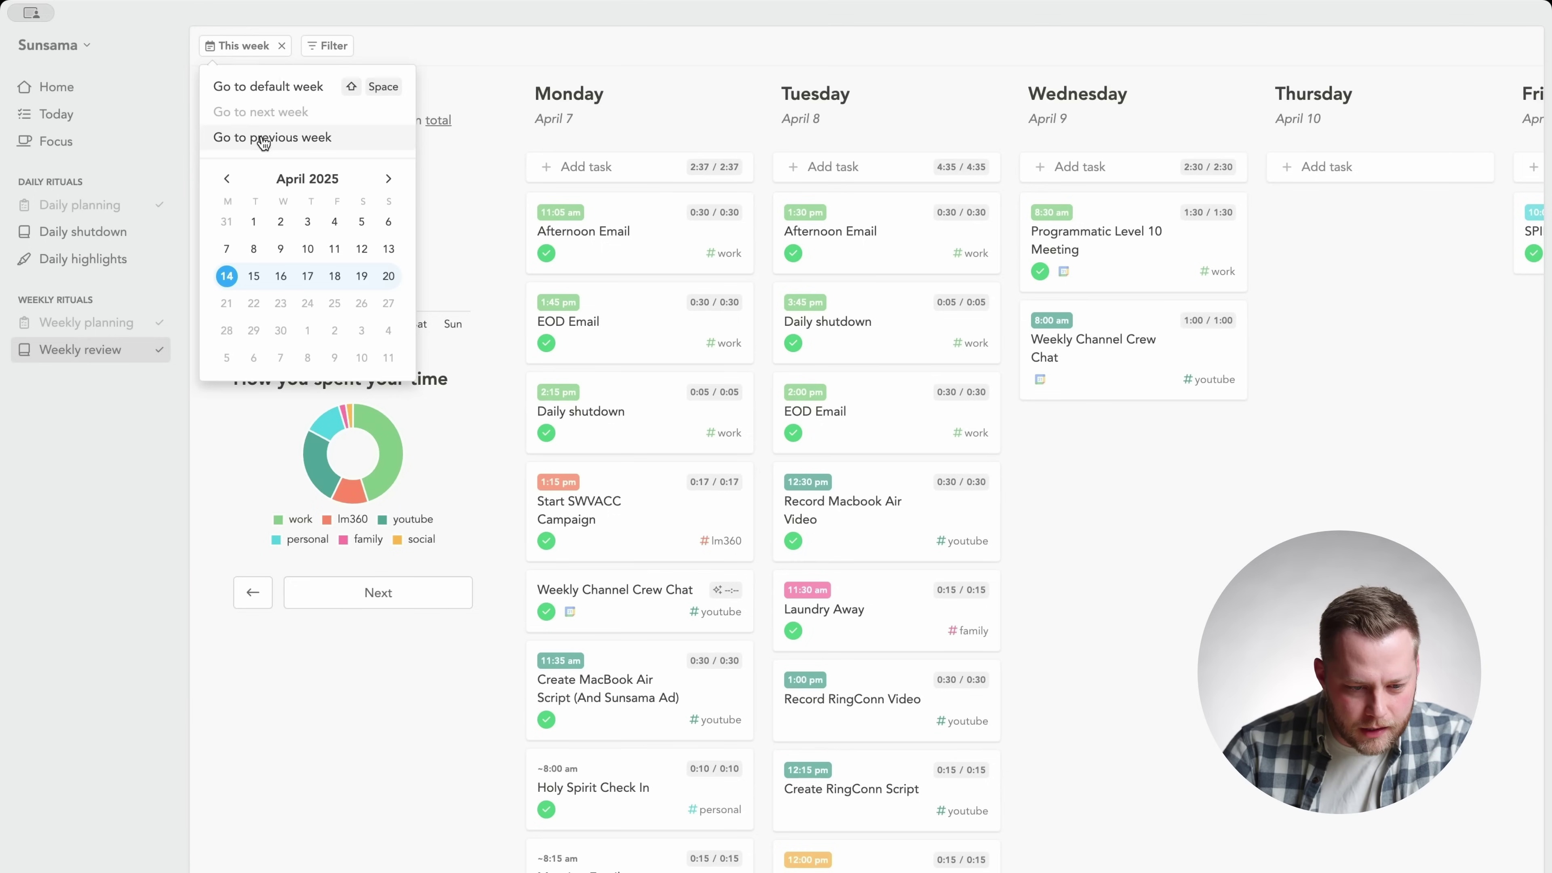
pyautogui.click(226, 178)
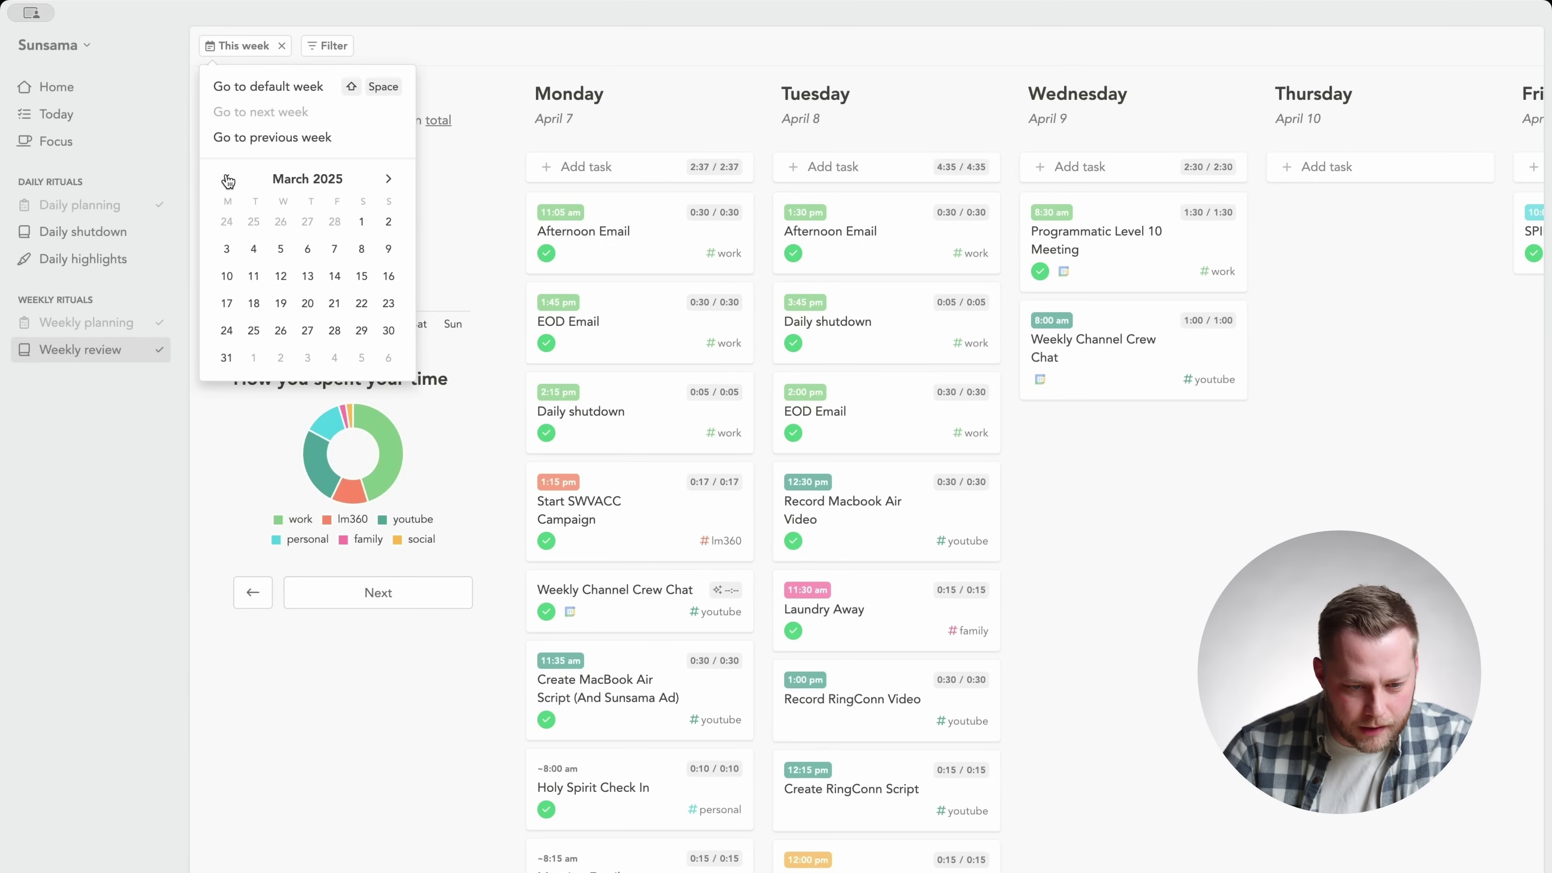
pyautogui.click(265, 146)
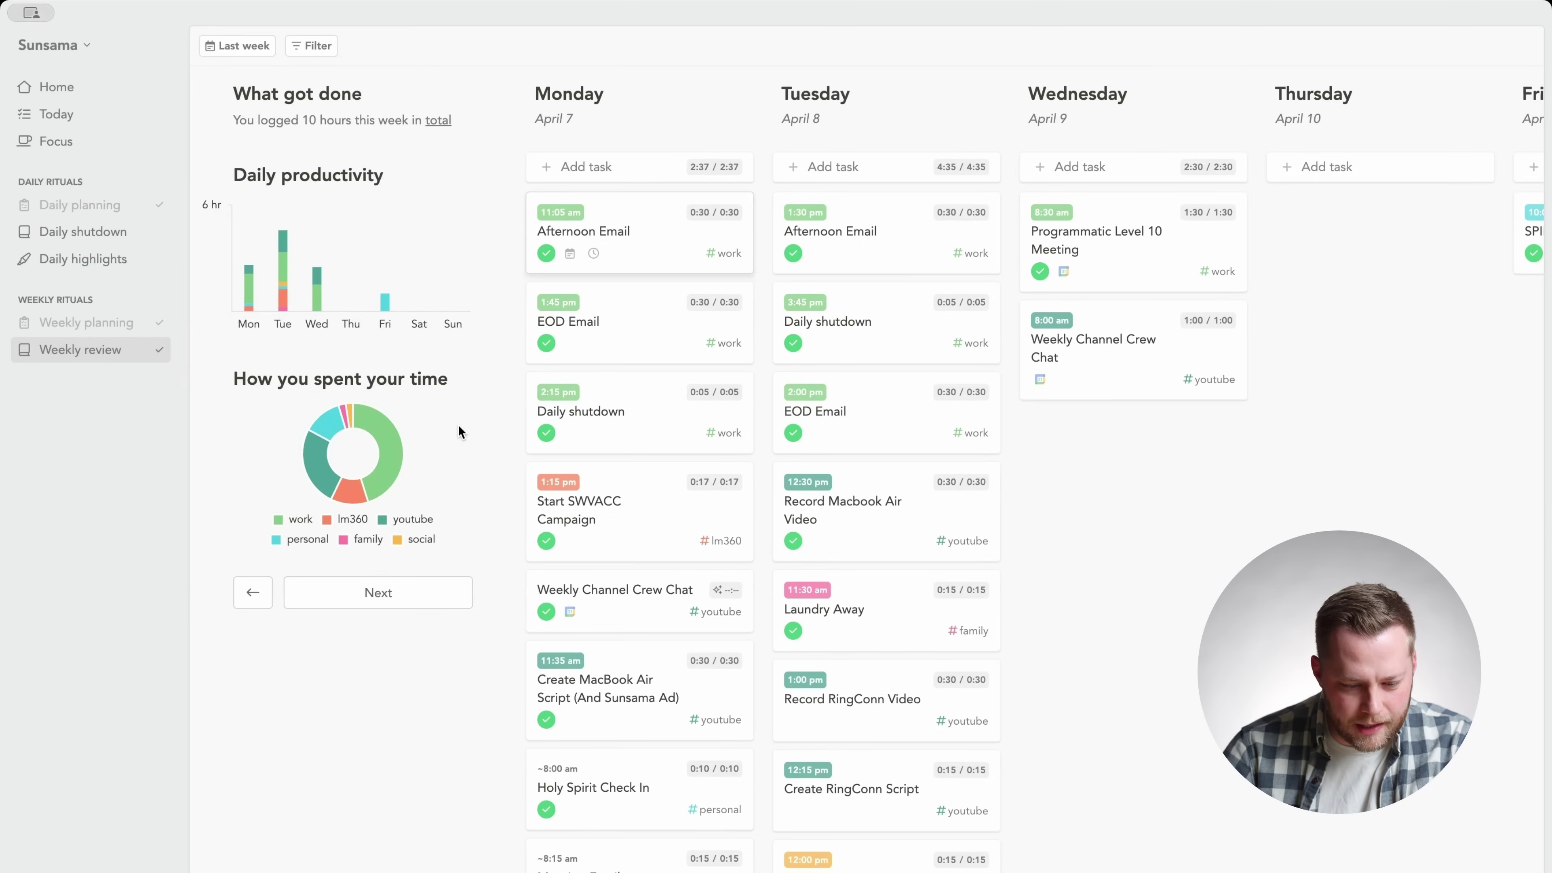
pyautogui.click(247, 47)
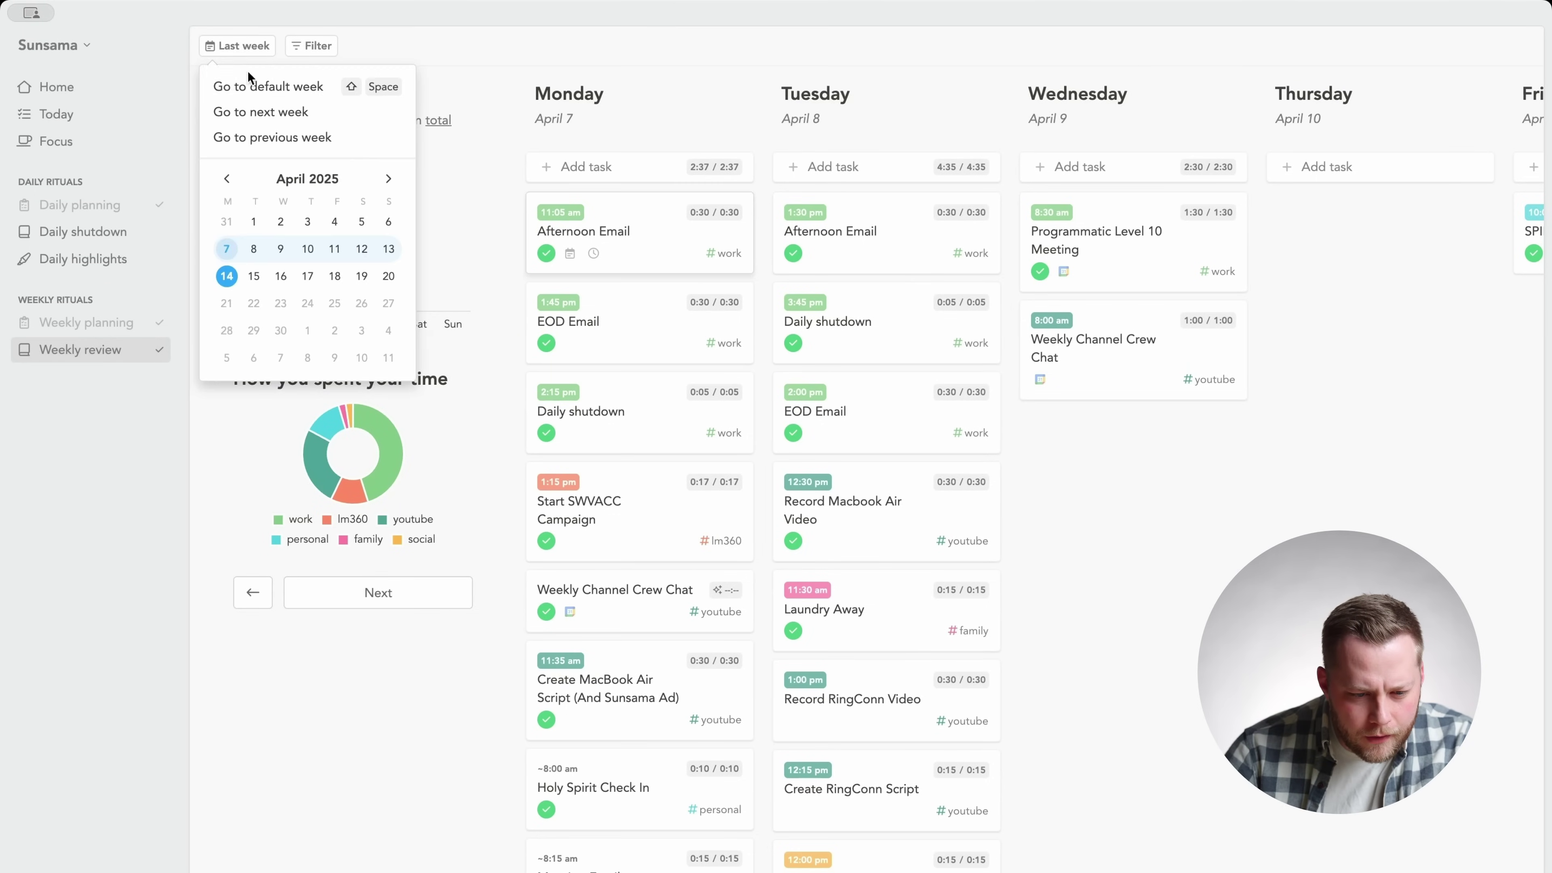
pyautogui.click(272, 137)
pyautogui.click(263, 46)
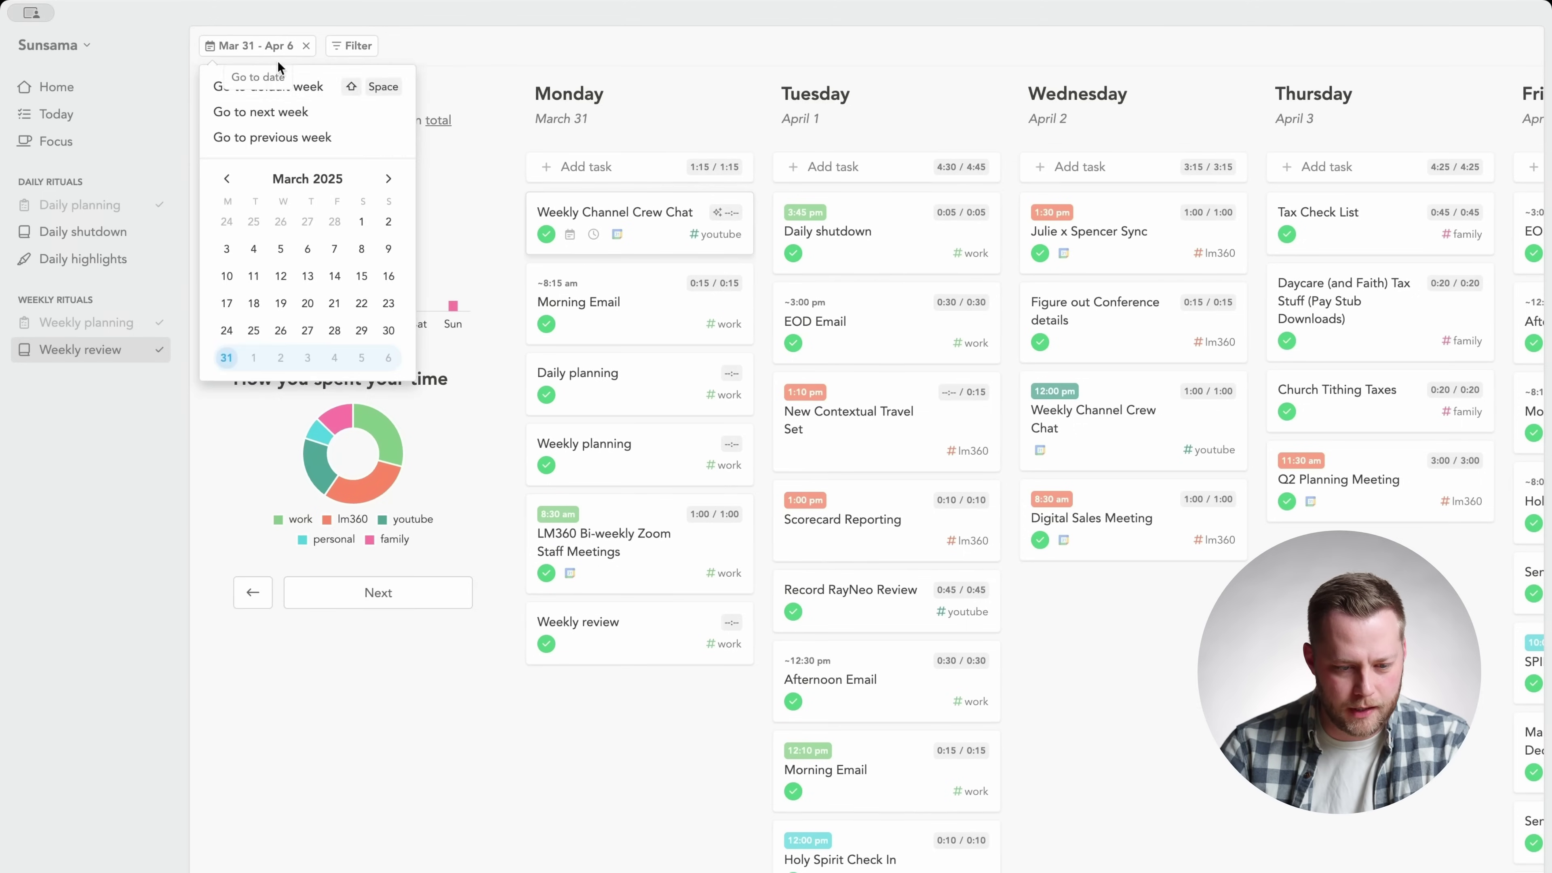
pyautogui.click(335, 113)
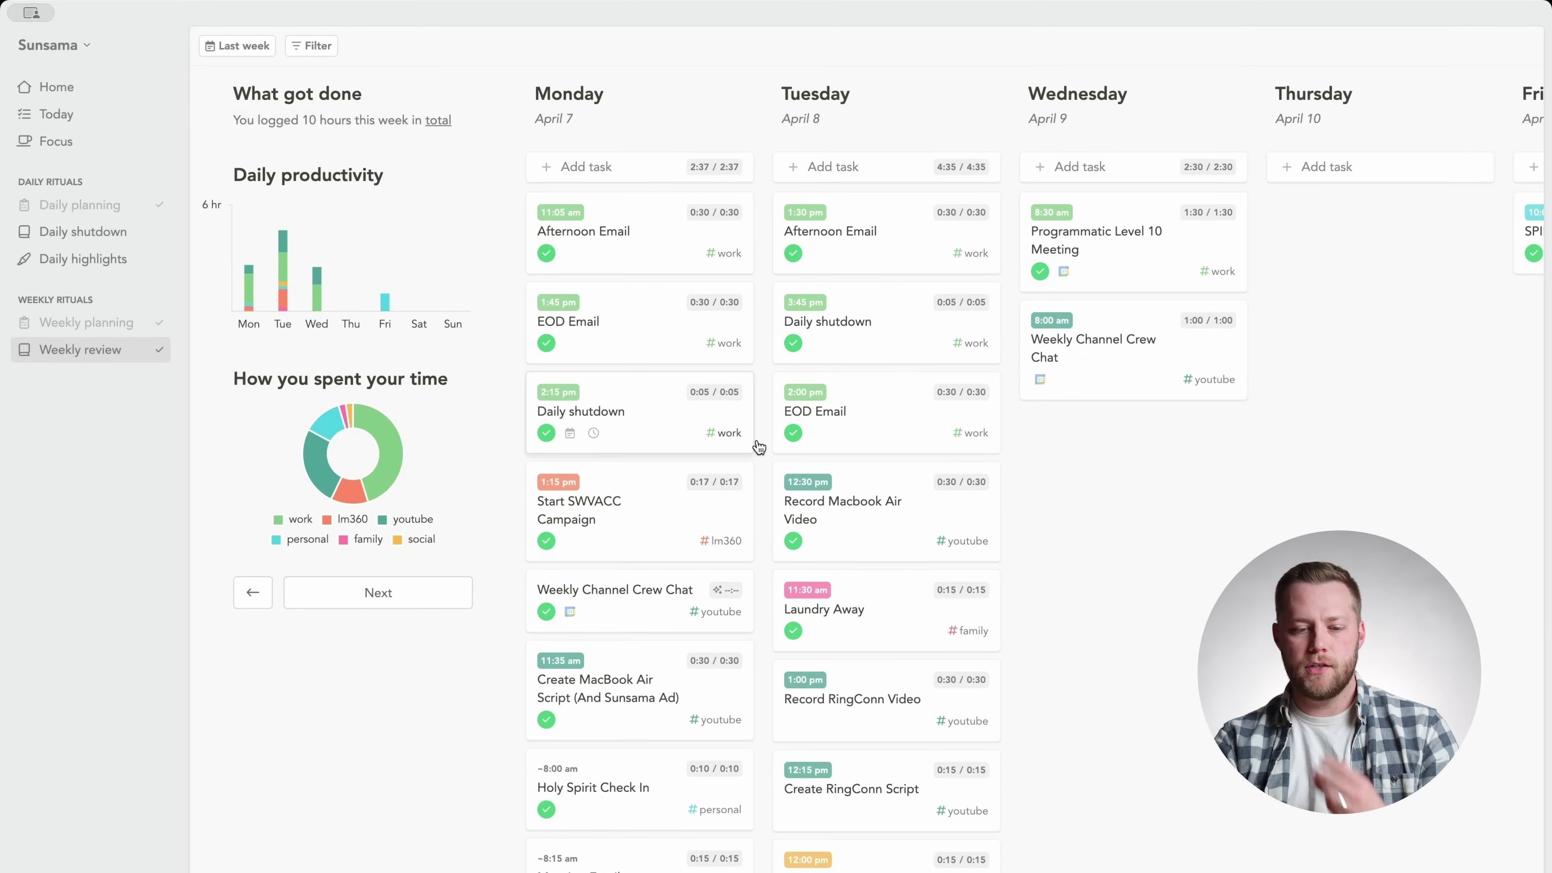
pyautogui.hscroll(10, 784, 444)
pyautogui.hscroll(-10, 1020, 390)
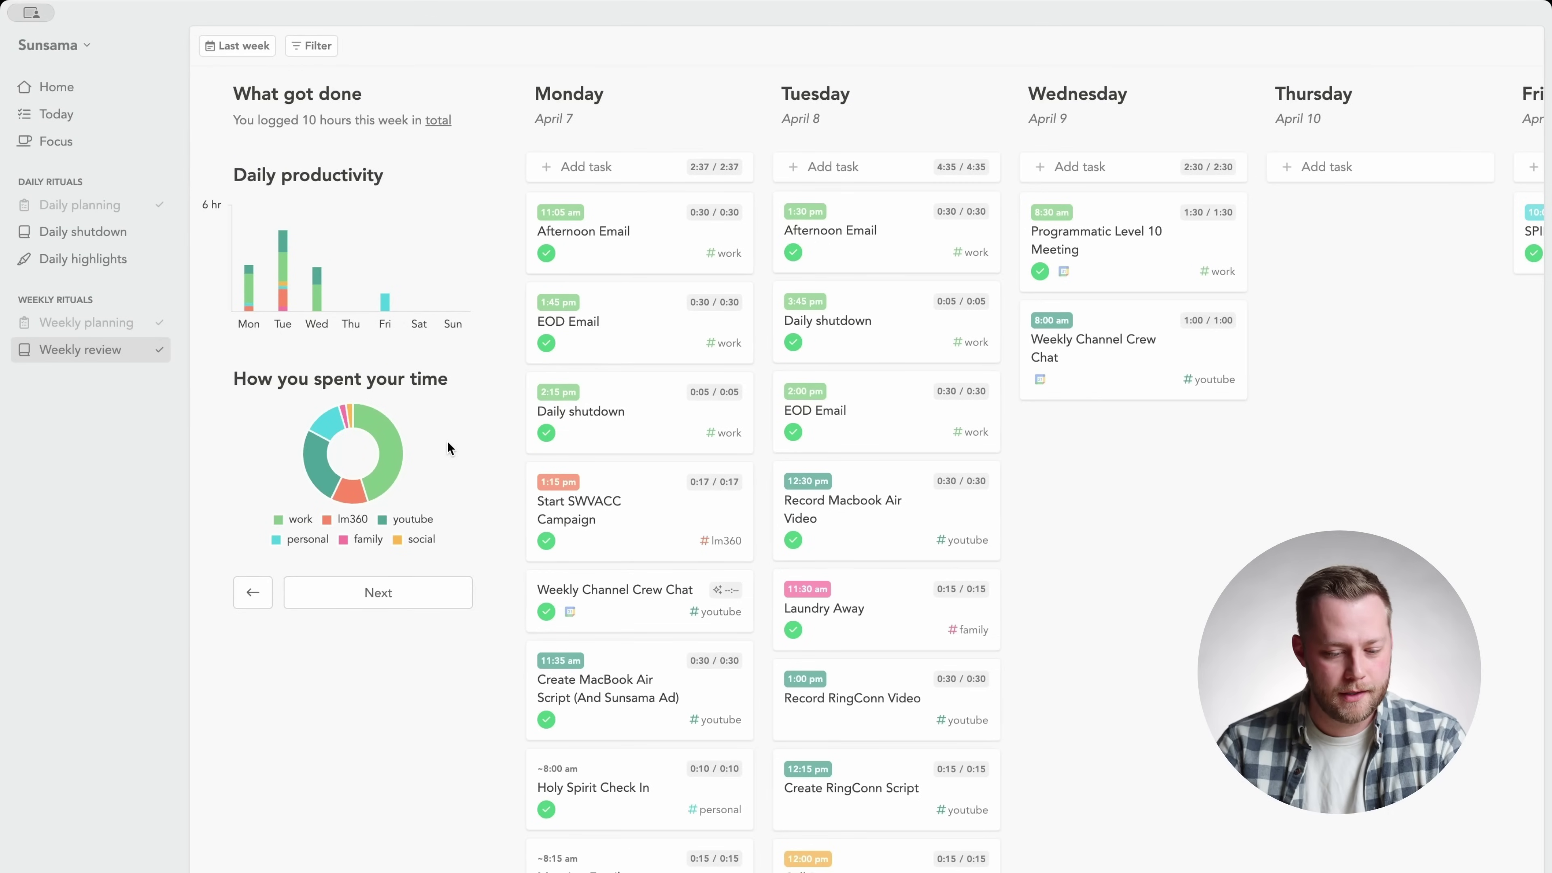
# Open the weekly review notes, add a '- I also did' test bullet, then delete it
pyautogui.click(447, 602)
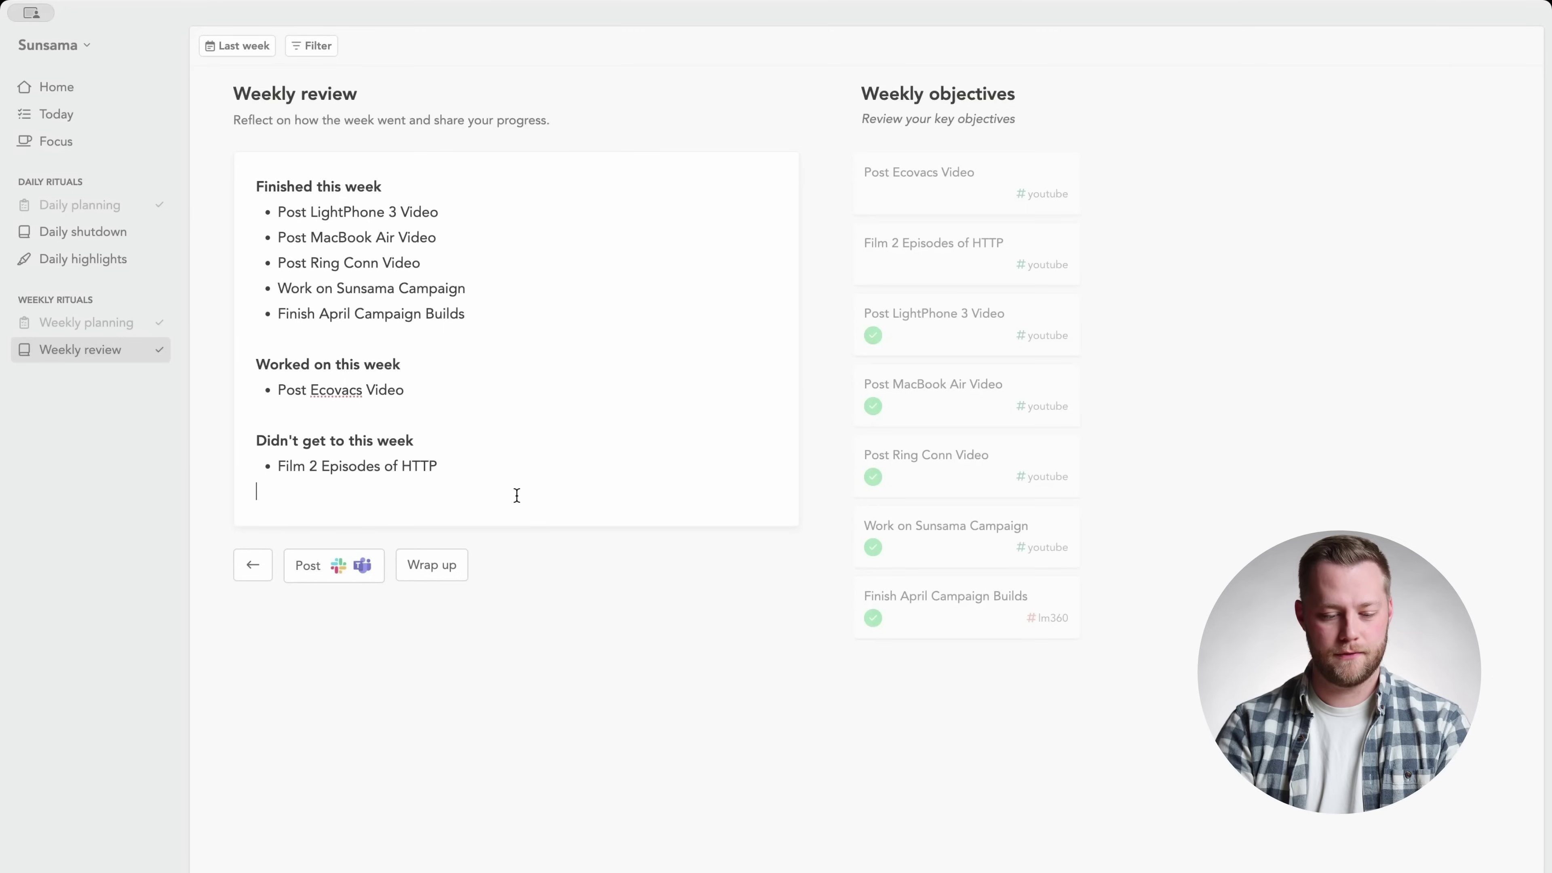
pyautogui.write('- I also did')
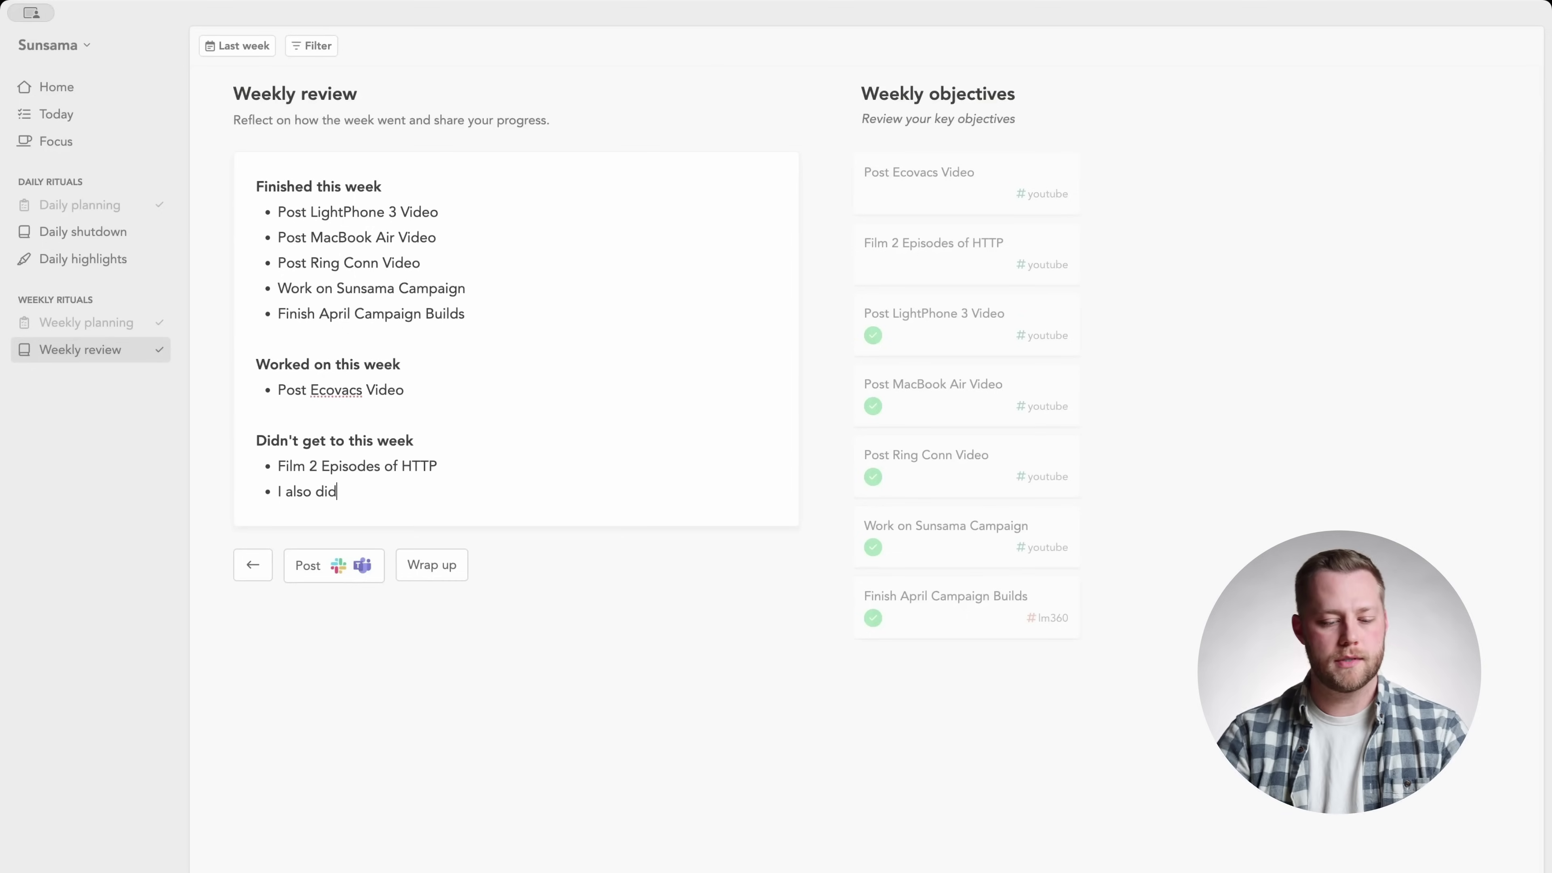
pyautogui.press('BackSpace')
pyautogui.press('BackSpace')
pyautogui.press('BackSpace')
pyautogui.press('BackSpace')
pyautogui.press('BackSpace')
pyautogui.press('BackSpace')
pyautogui.press('BackSpace')
pyautogui.press('BackSpace')
pyautogui.press('BackSpace')
pyautogui.press('BackSpace')
pyautogui.press('BackSpace')
pyautogui.press('BackSpace')
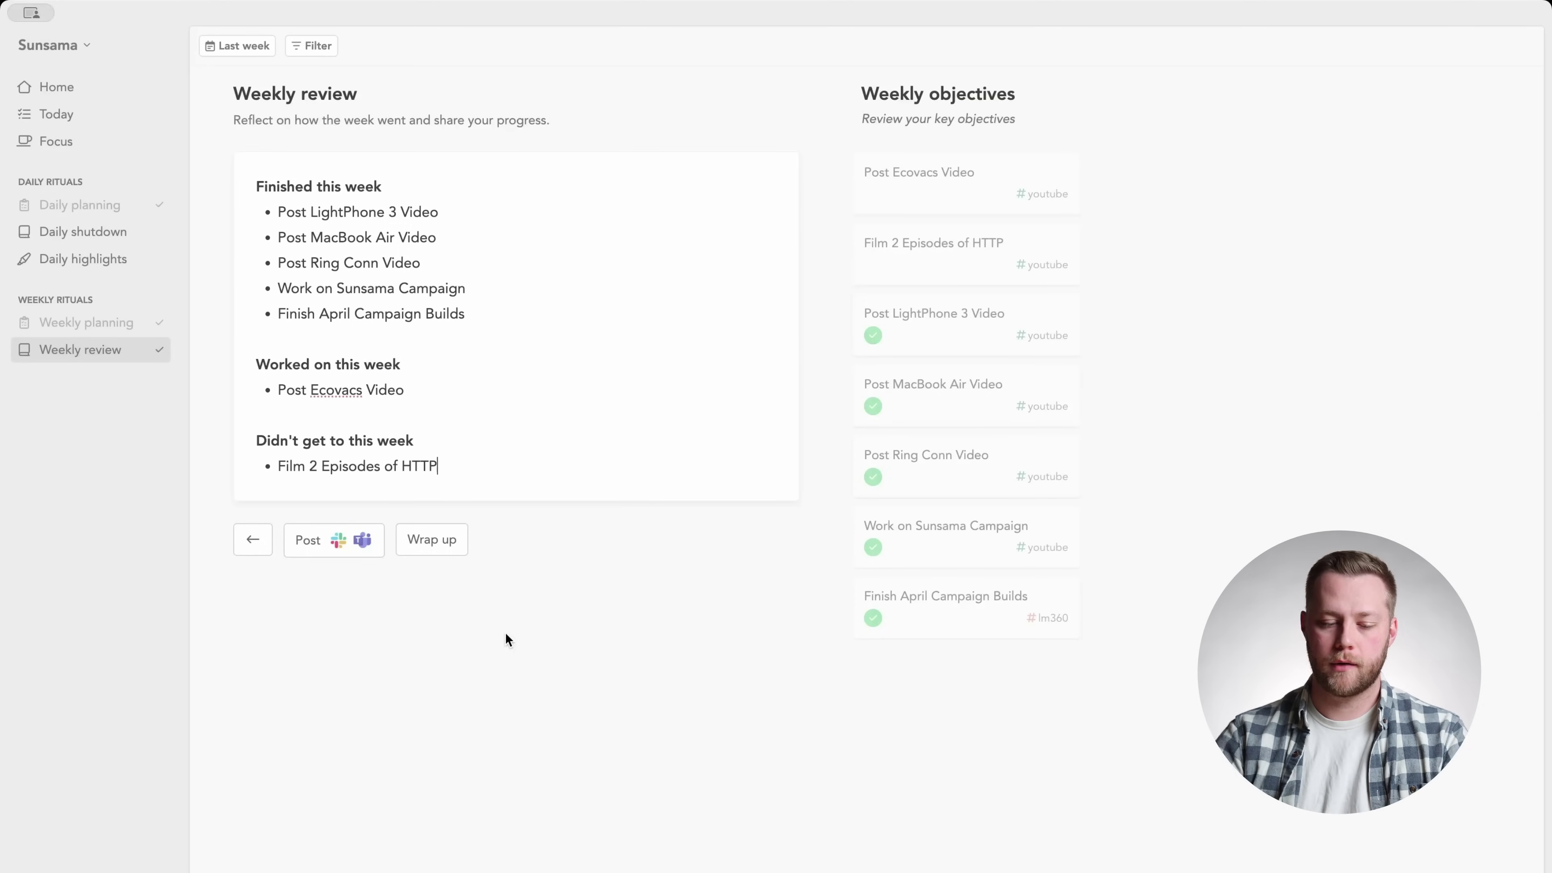
# Finish the weekly review, start weekly planning, and carry Film 2 Episodes of HTTP into this week
pyautogui.click(427, 540)
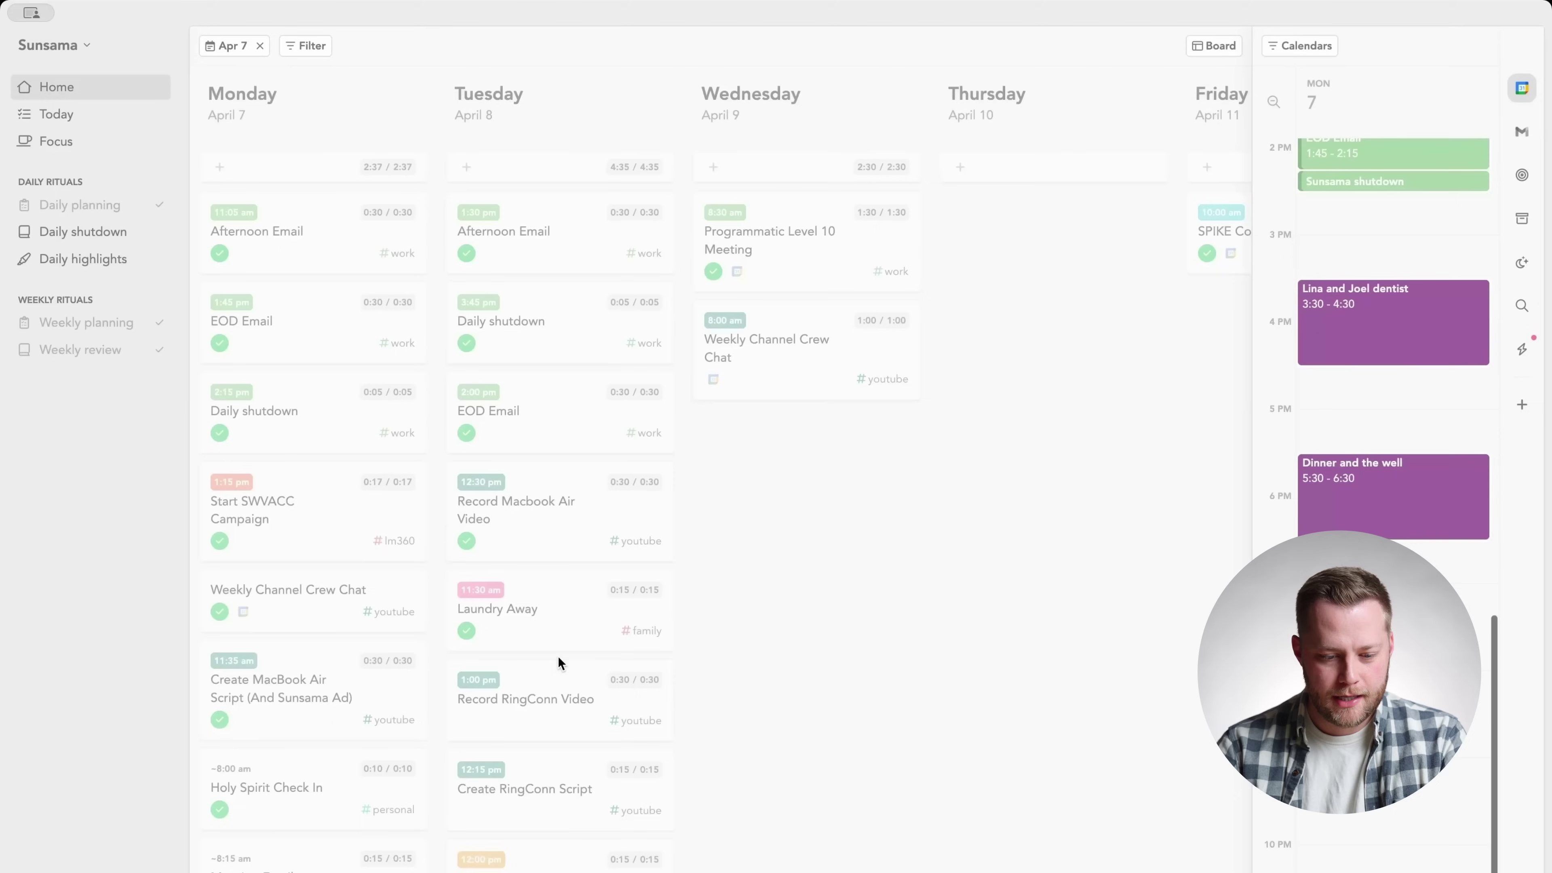
pyautogui.click(101, 327)
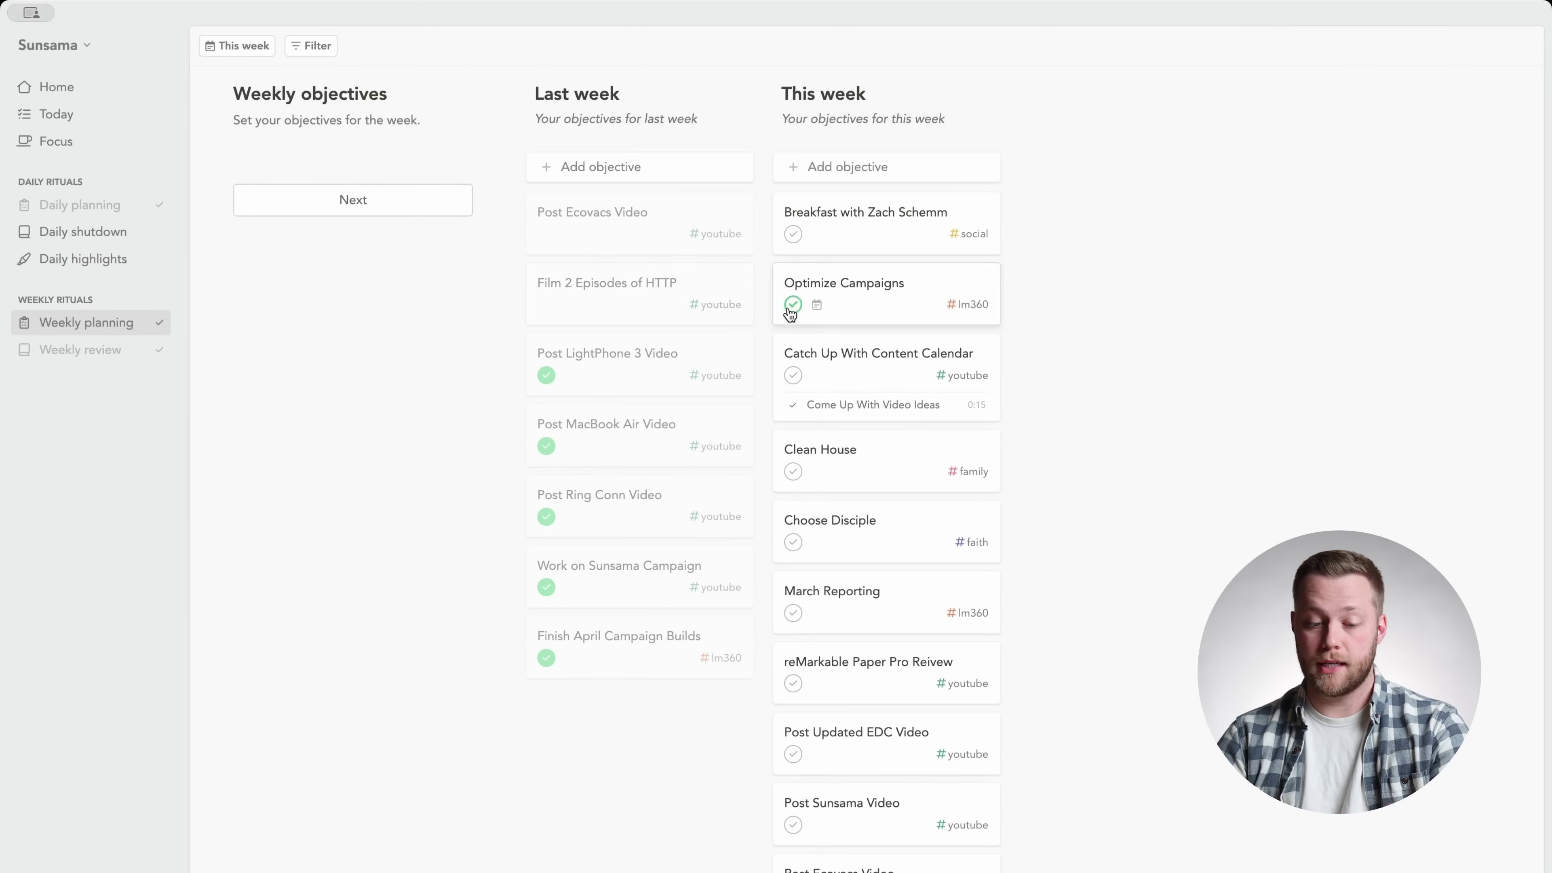
pyautogui.moveTo(608, 299)
pyautogui.mouseDown()
pyautogui.moveTo(892, 258)
pyautogui.moveTo(595, 284)
pyautogui.mouseUp()
pyautogui.scroll(-1, 885, 465)
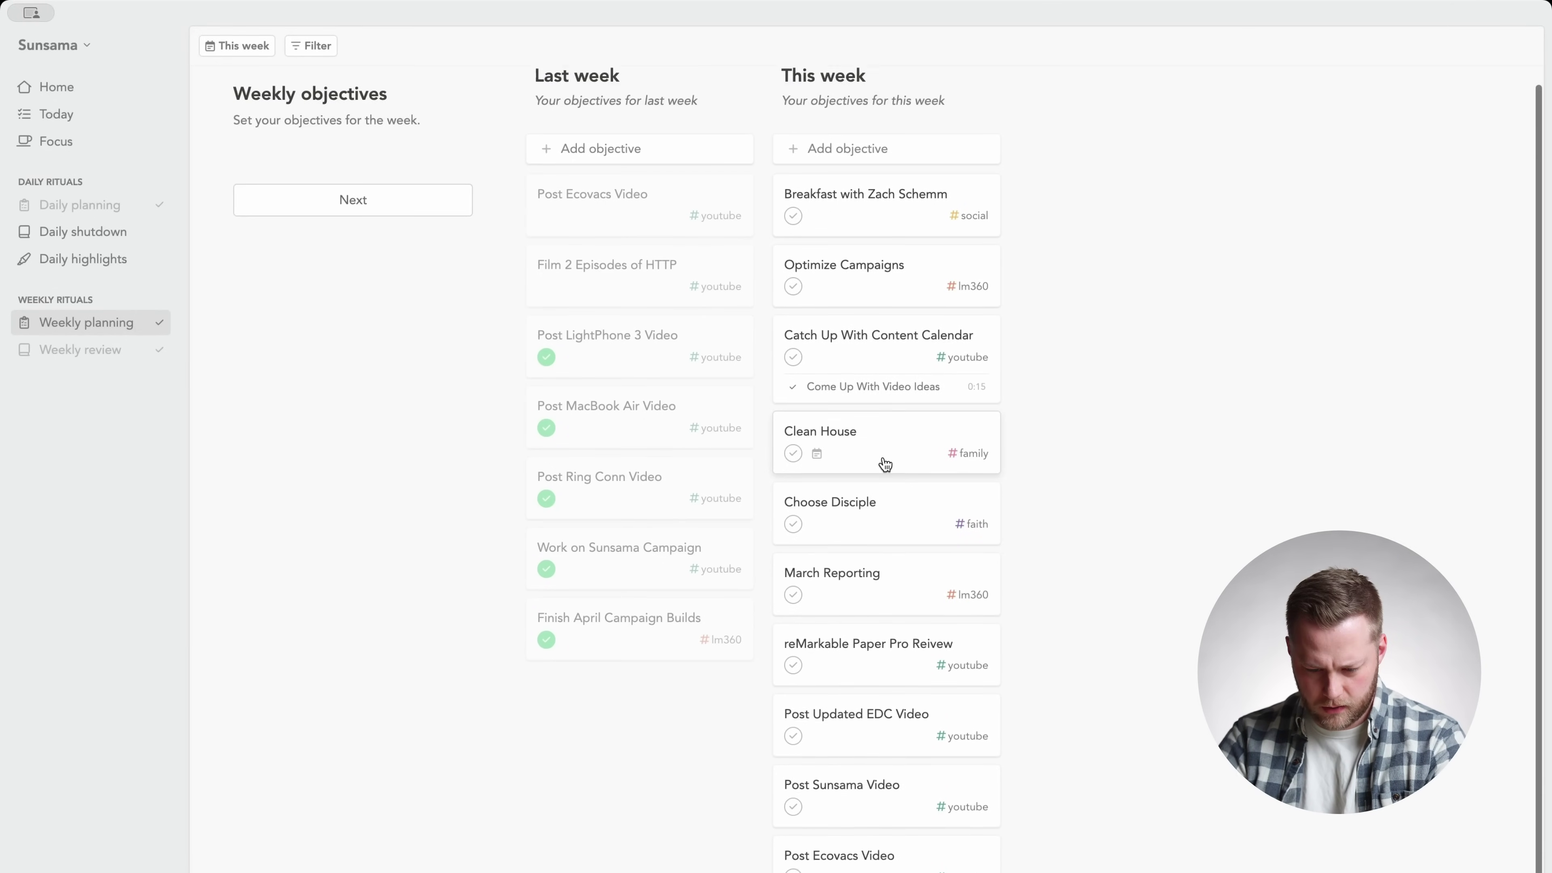
pyautogui.scroll(-1, 886, 465)
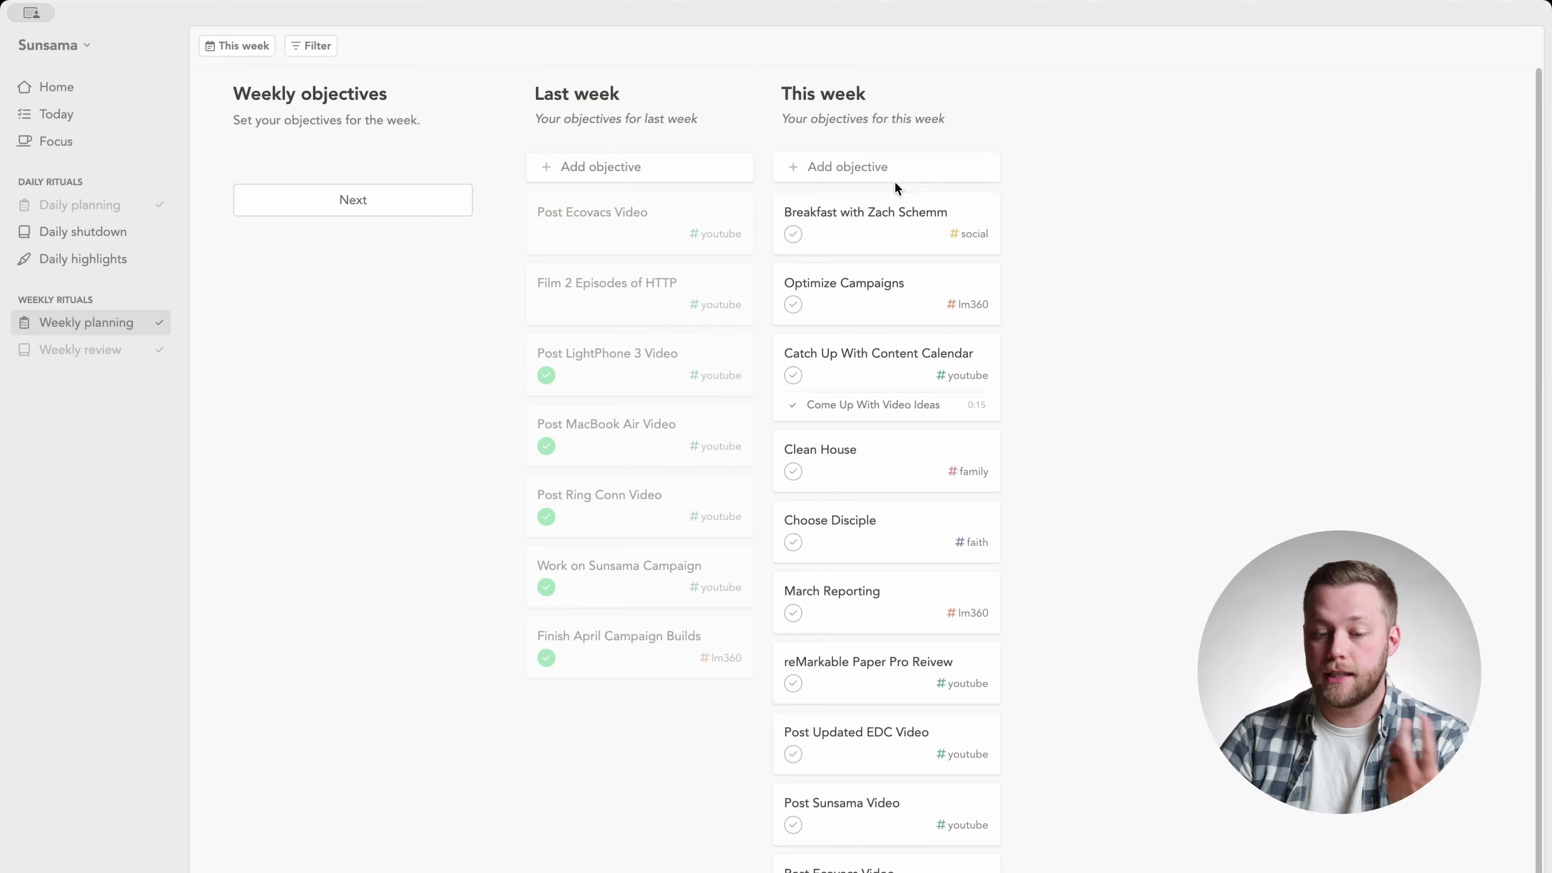
# Add a 'Call mom' objective tagged #family and continue to the Weekly plan summary
pyautogui.click(910, 174)
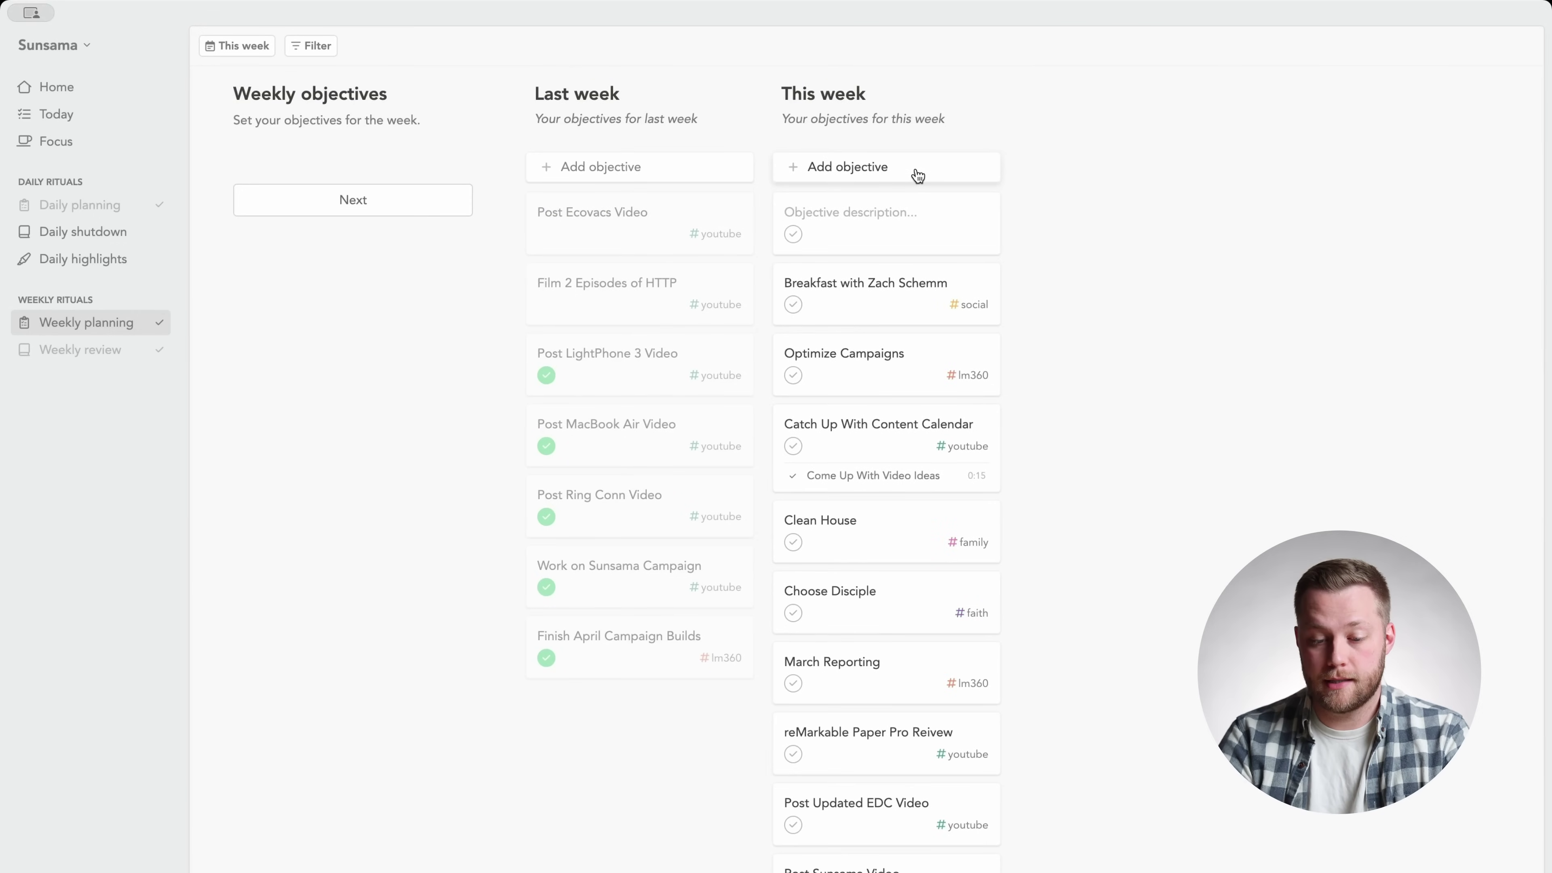
pyautogui.write('Call M')
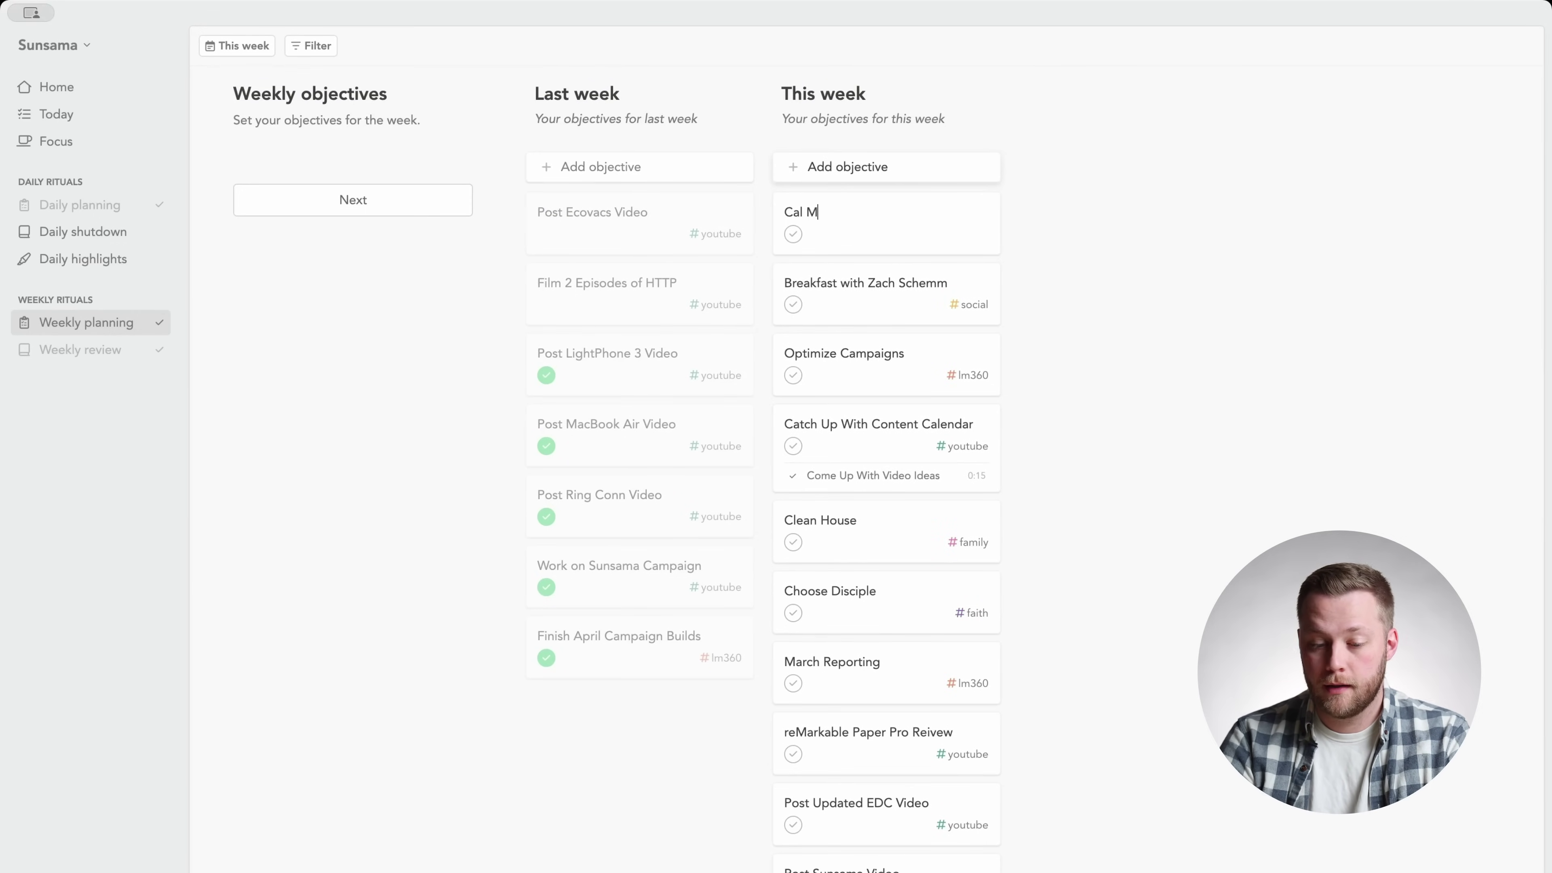
pyautogui.press('BackSpace')
pyautogui.write('mom ')
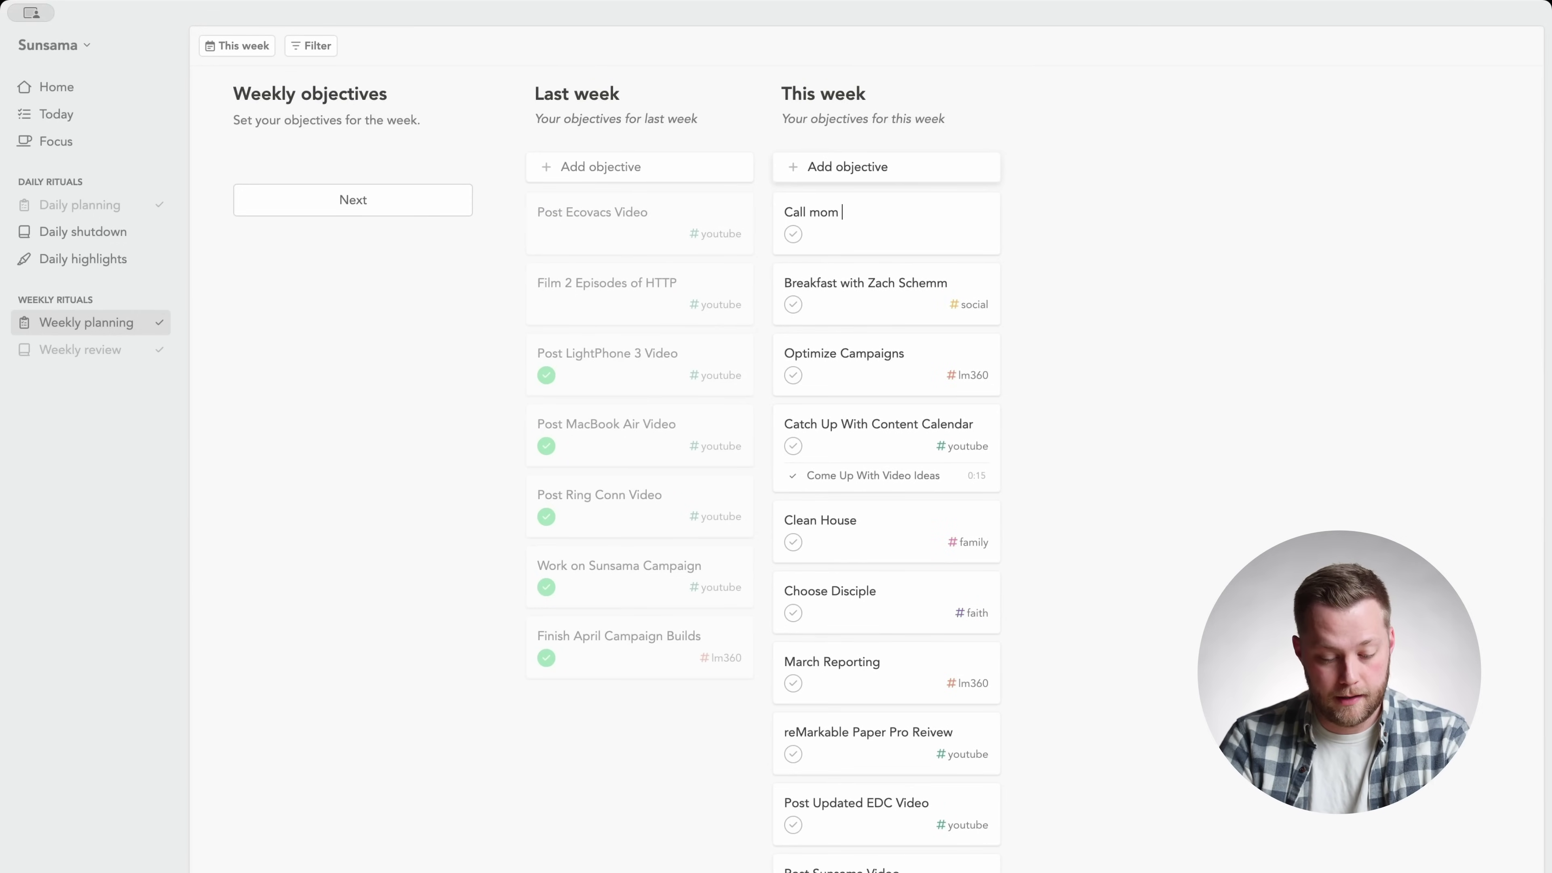
pyautogui.write('#fam')
pyautogui.press('Return')
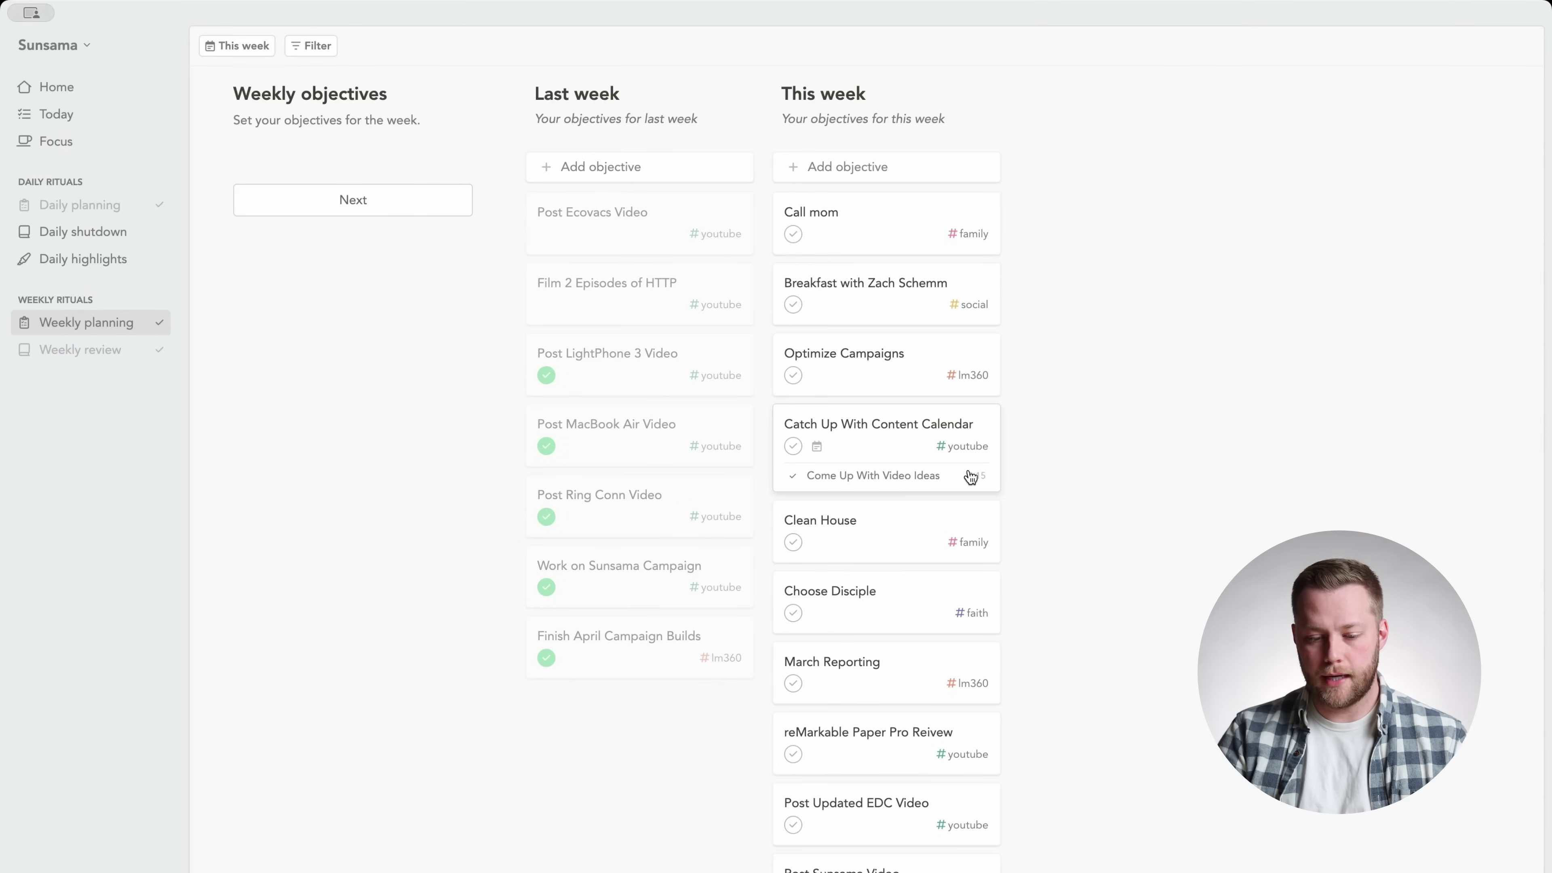
pyautogui.scroll(-3, 971, 478)
pyautogui.scroll(3, 980, 392)
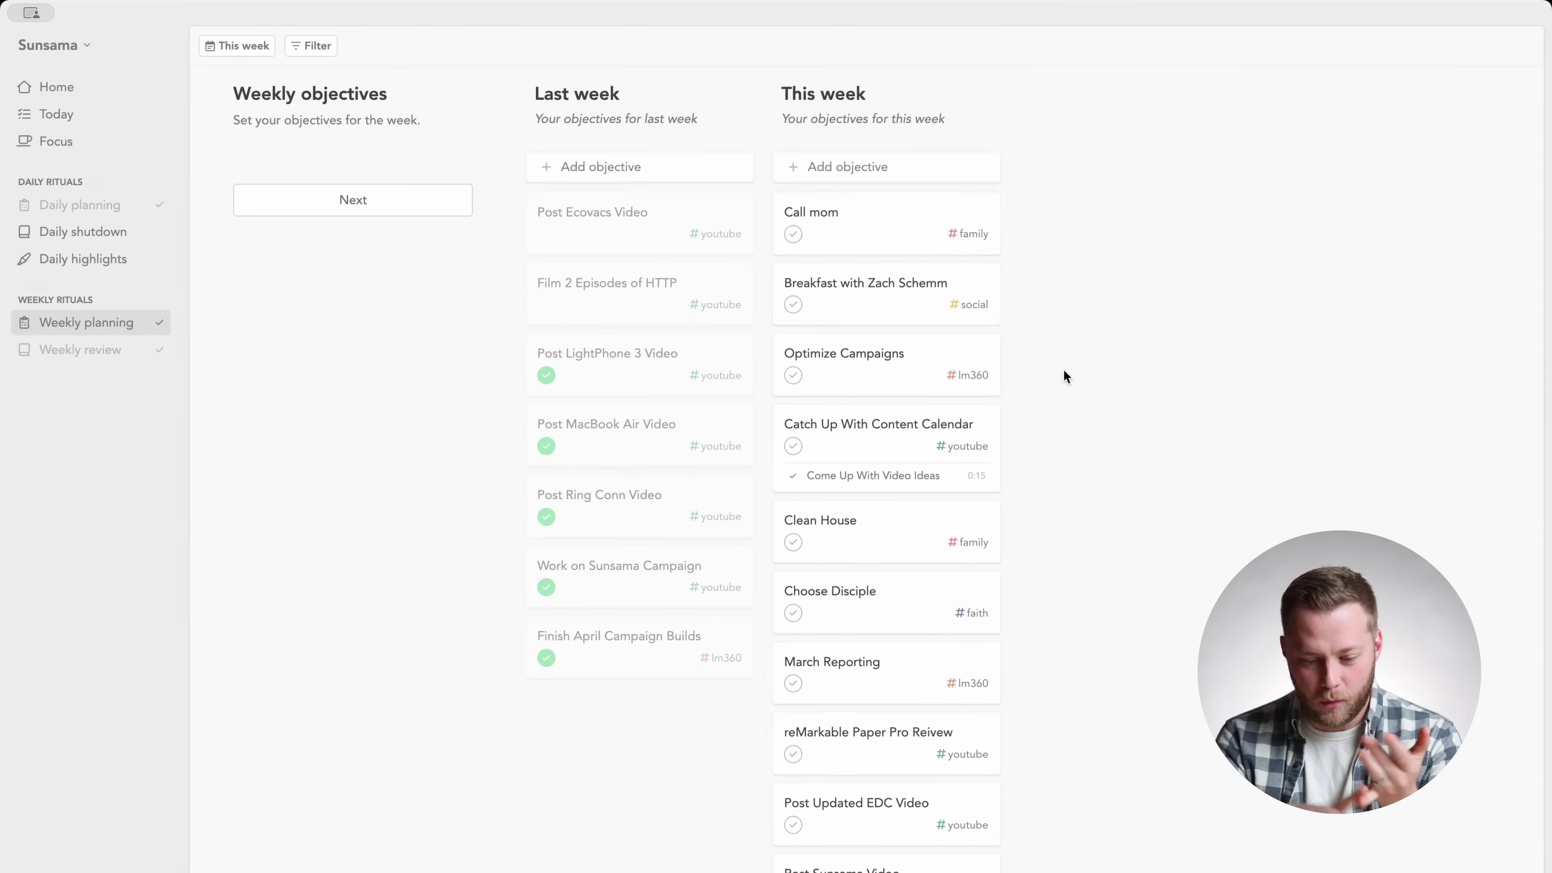
pyautogui.scroll(-3, 1042, 487)
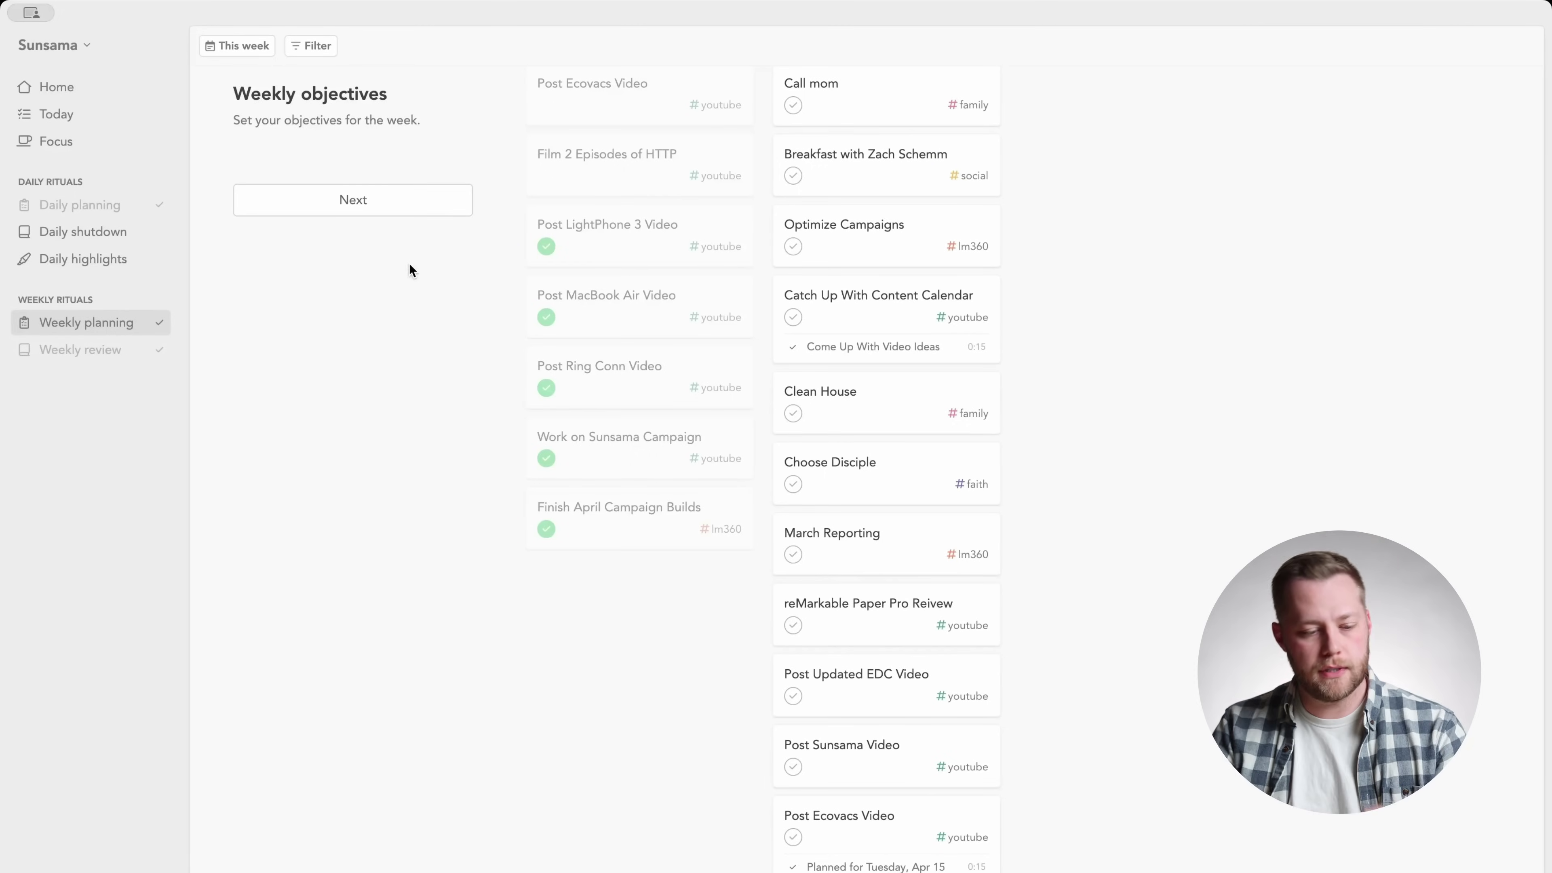
pyautogui.click(408, 205)
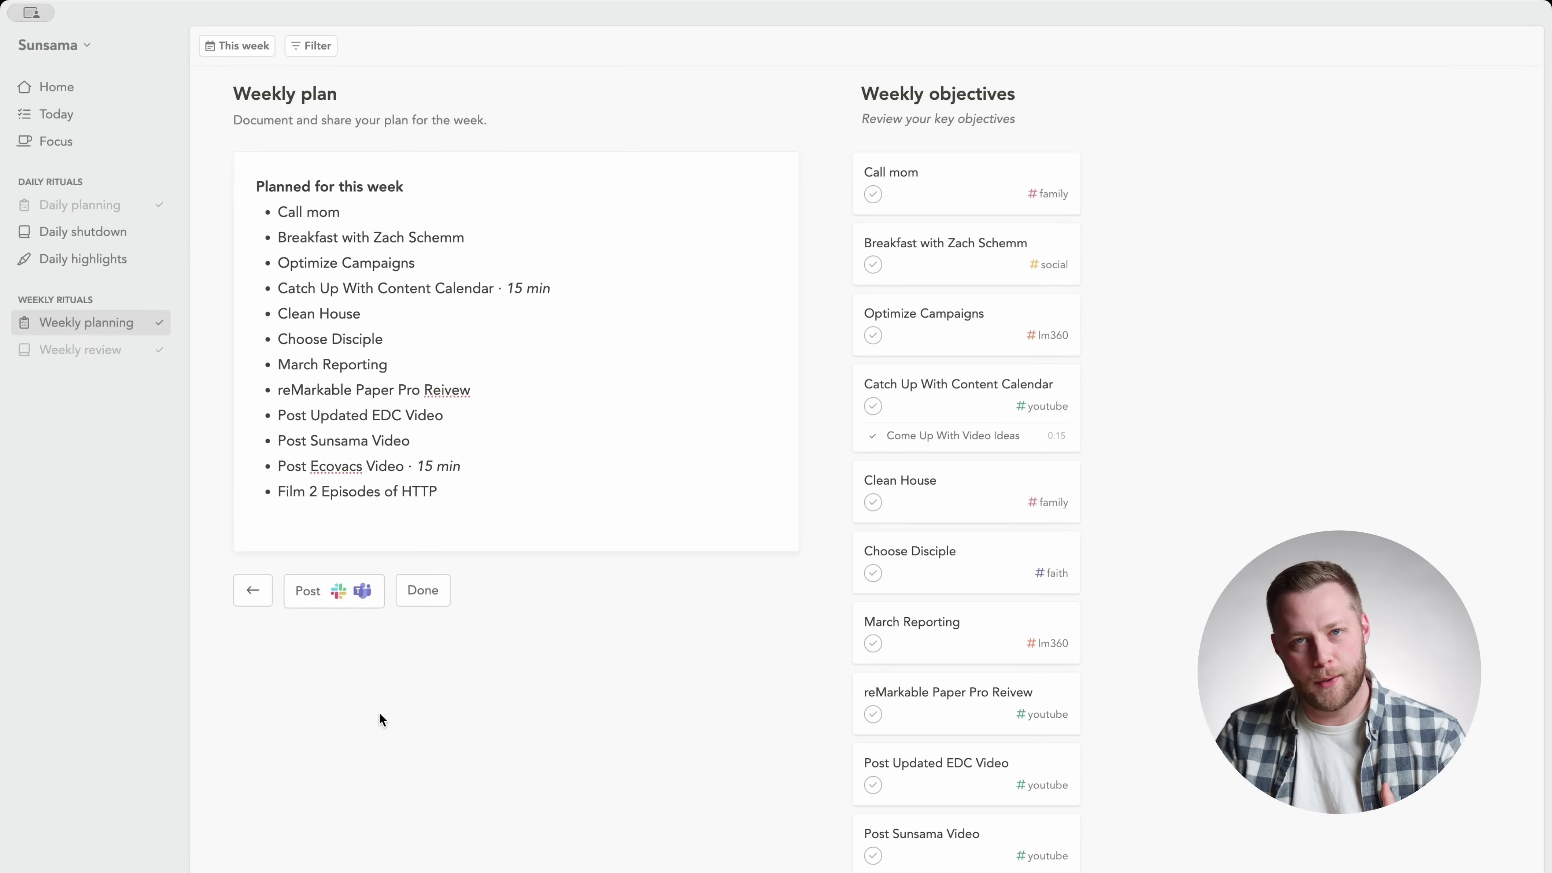
# Mark the Weekly plan done, returning to the Home board for April 14–18
pyautogui.click(422, 590)
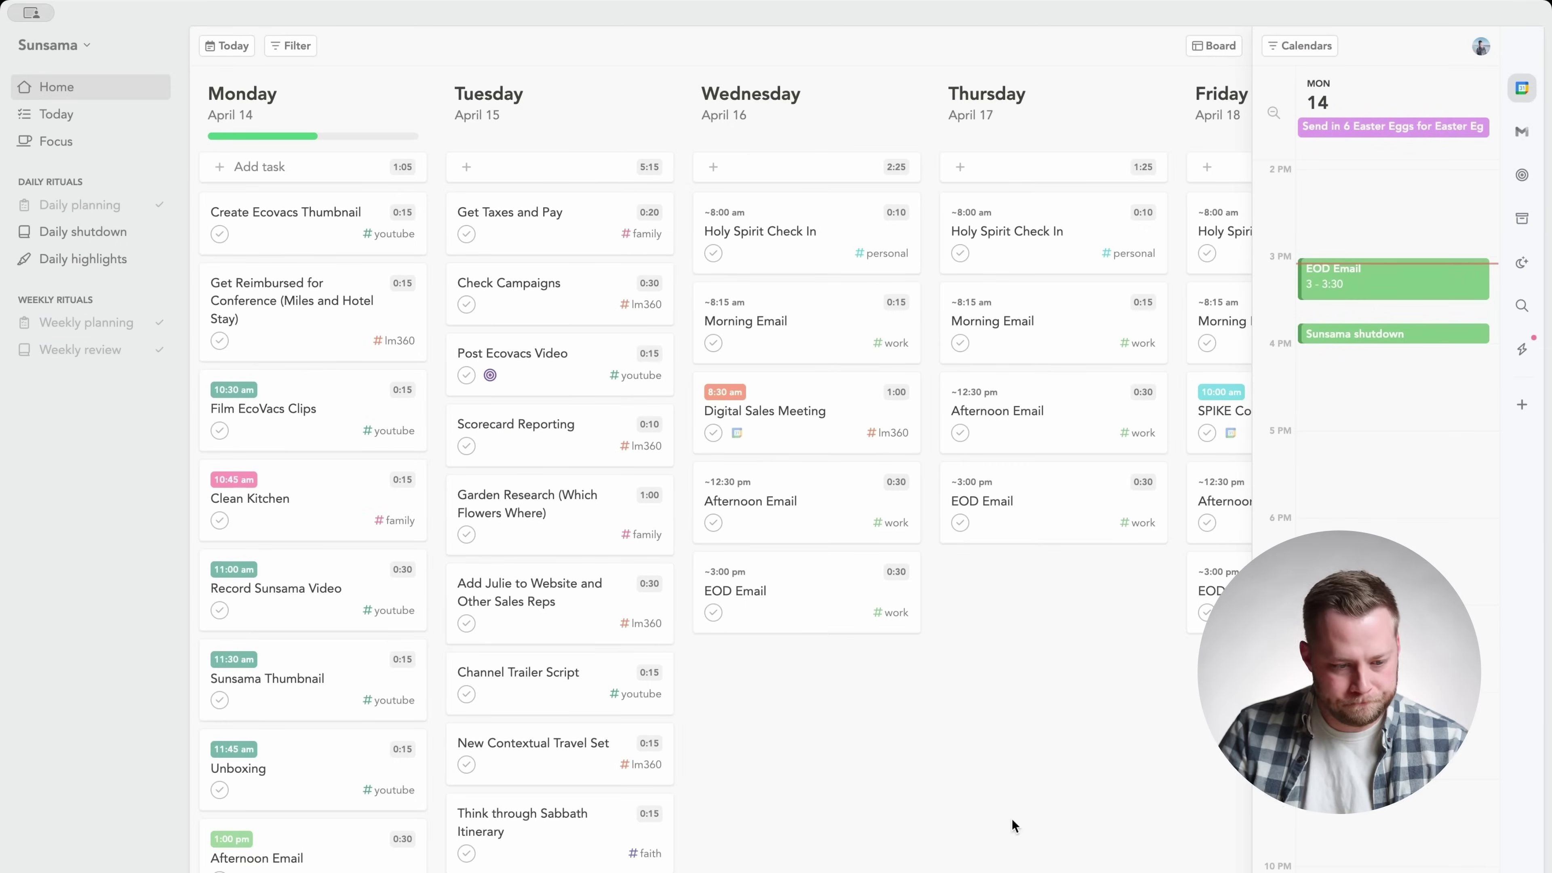
# Start daily planning and look over today's task list
pyautogui.click(113, 205)
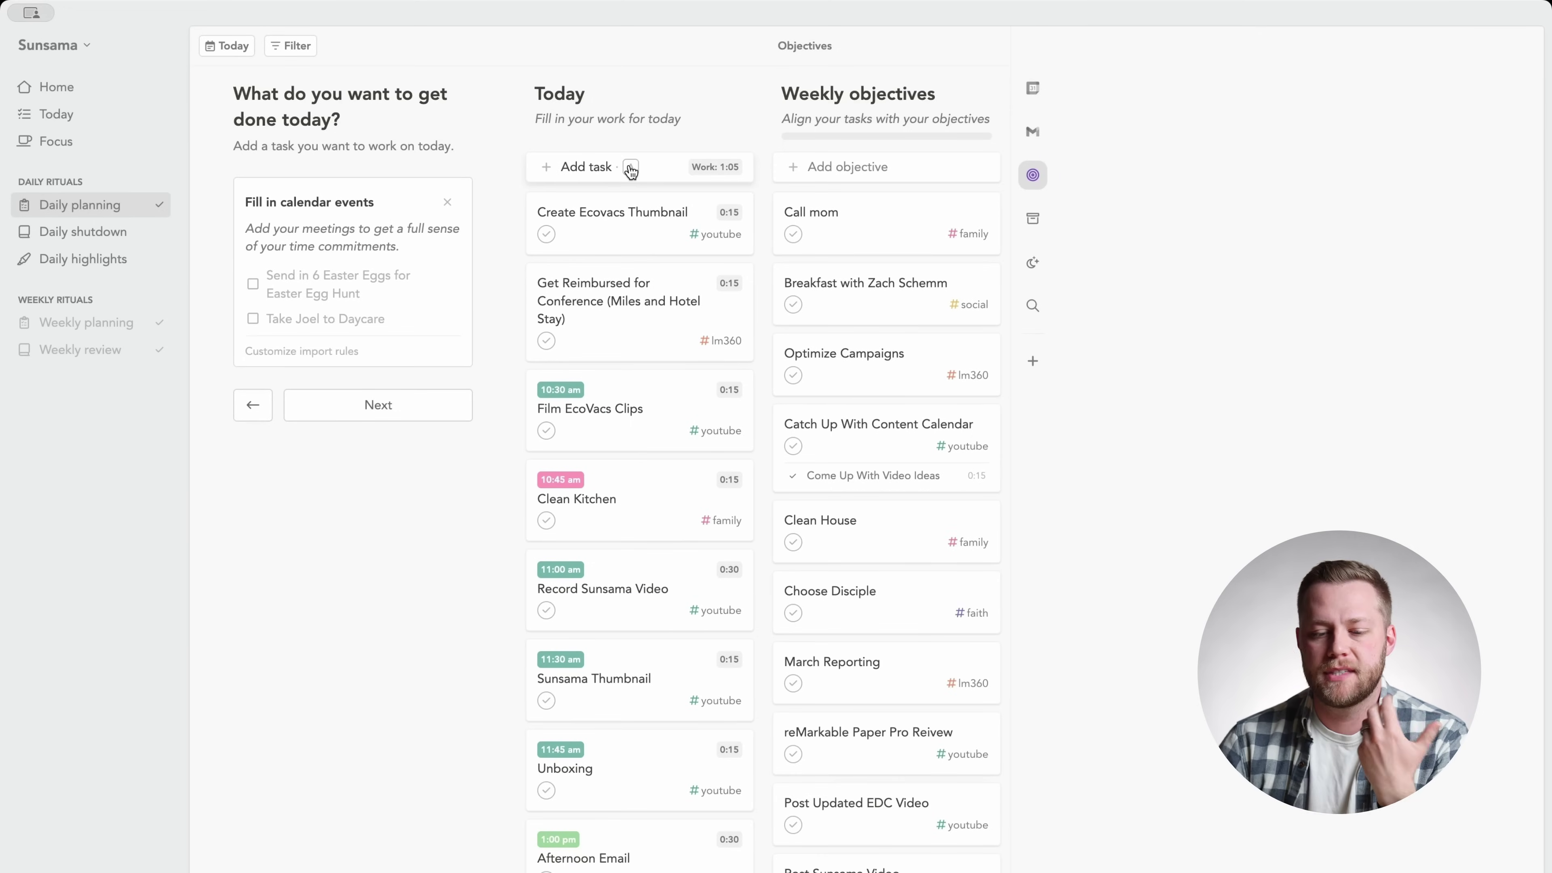
pyautogui.scroll(-1, 861, 259)
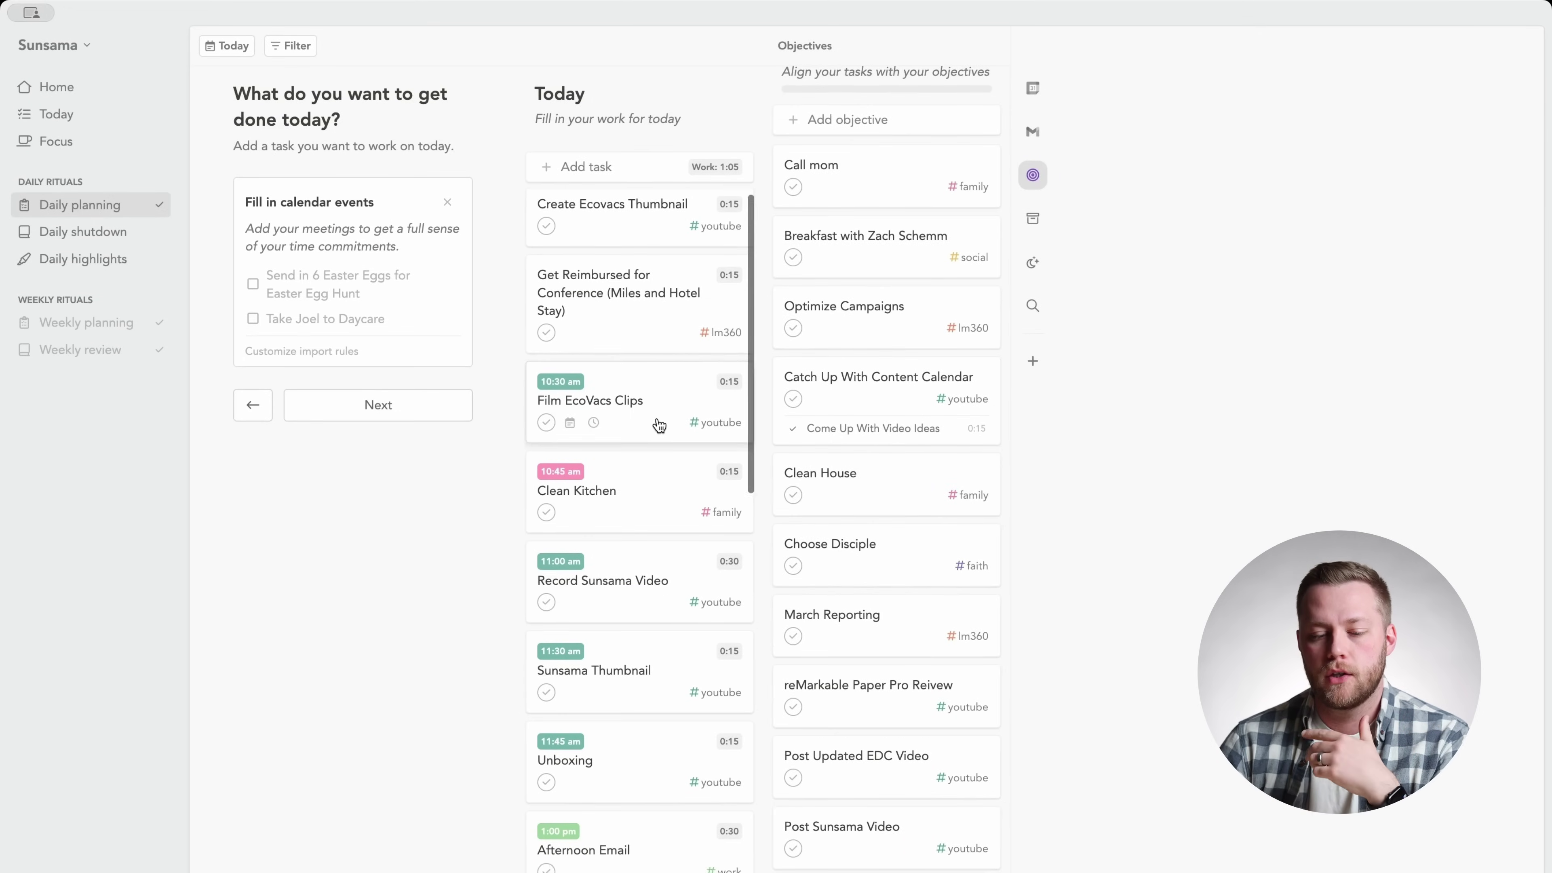
pyautogui.scroll(-1, 658, 423)
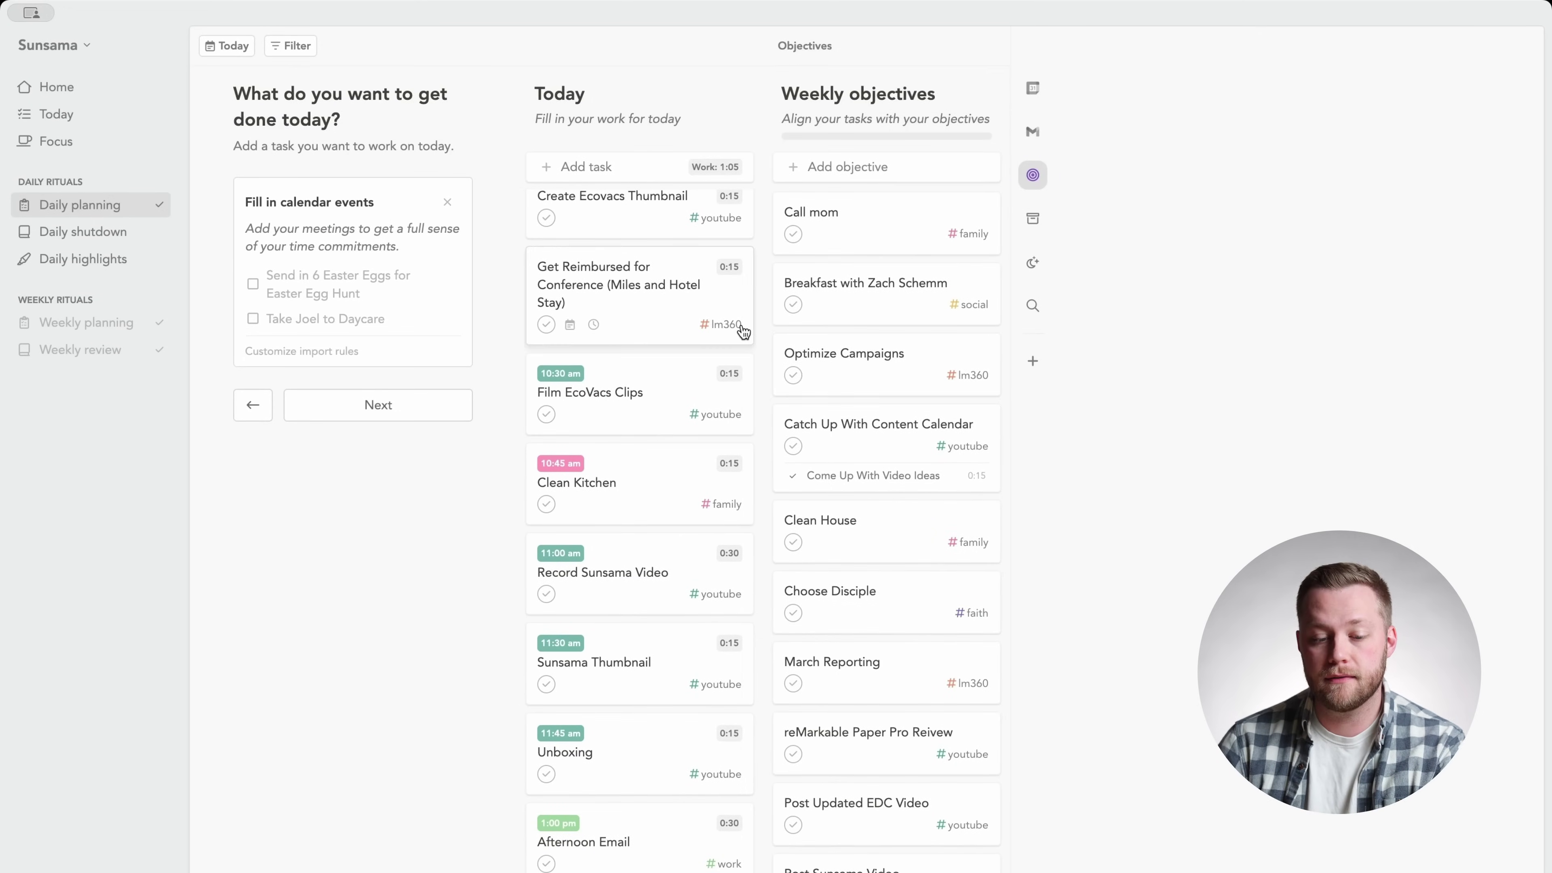
pyautogui.scroll(-10, 635, 403)
pyautogui.scroll(10, 638, 402)
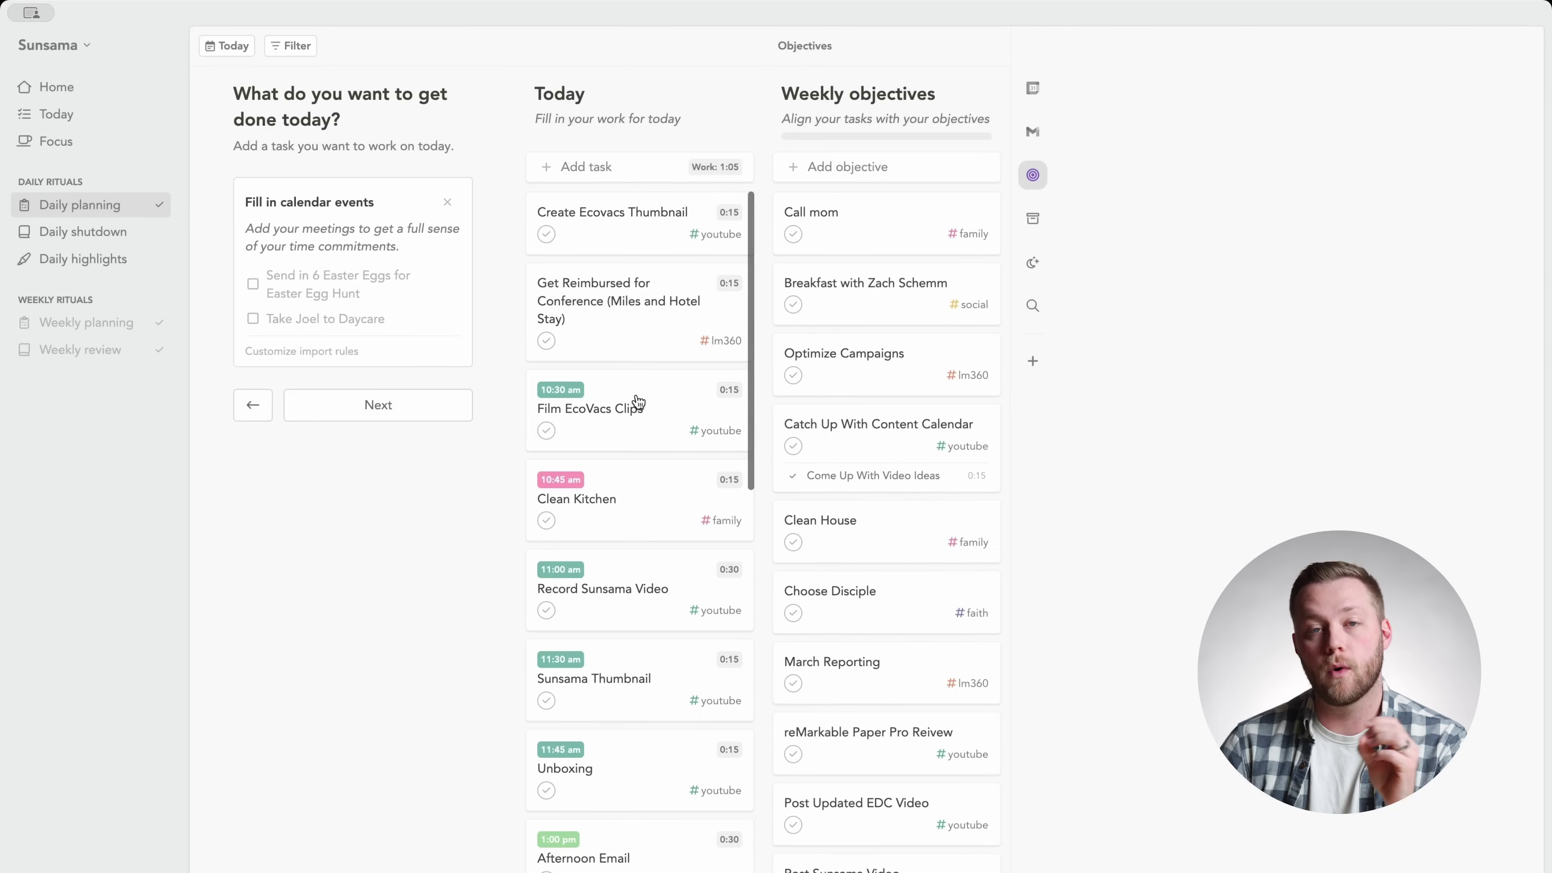
# Show today's calendar, then the Gmail inbox, then the rolled-over tasks archive beside the list
pyautogui.click(1033, 87)
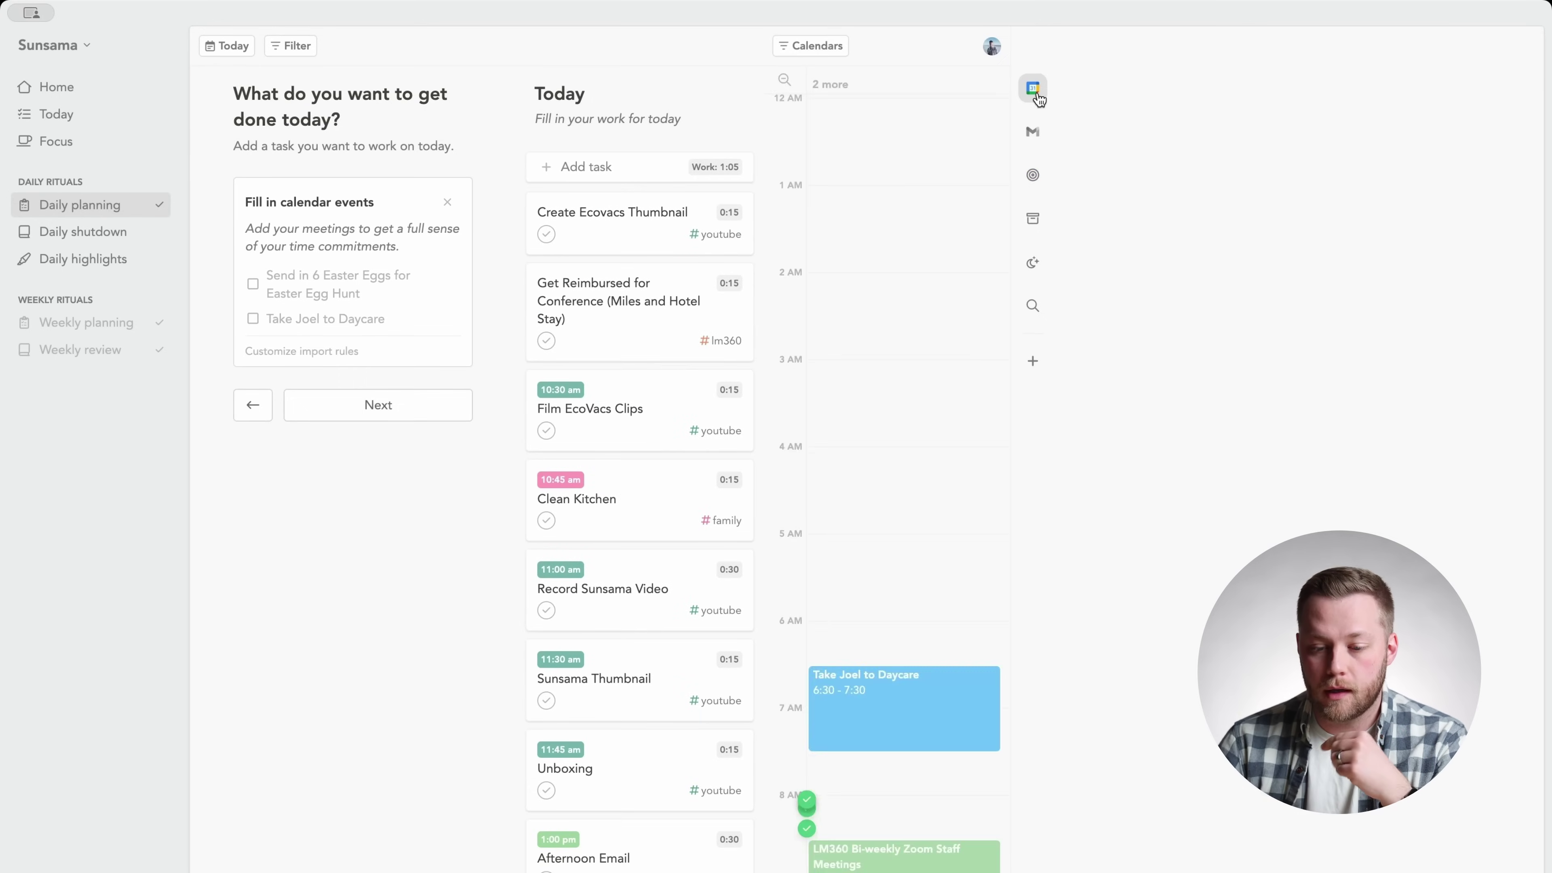
pyautogui.scroll(8, 887, 415)
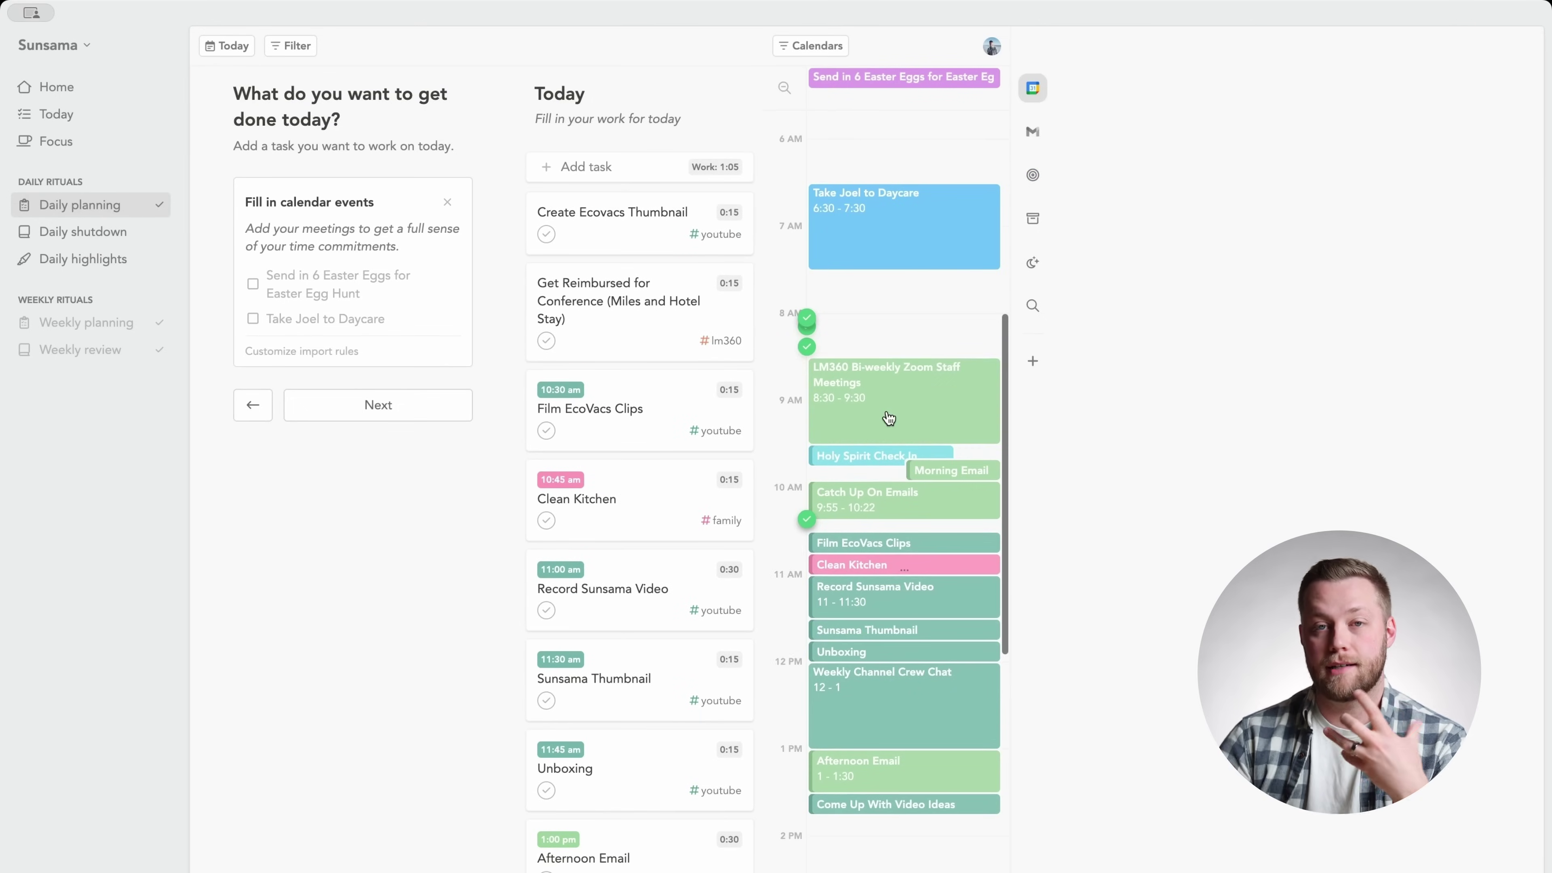
pyautogui.moveTo(889, 419)
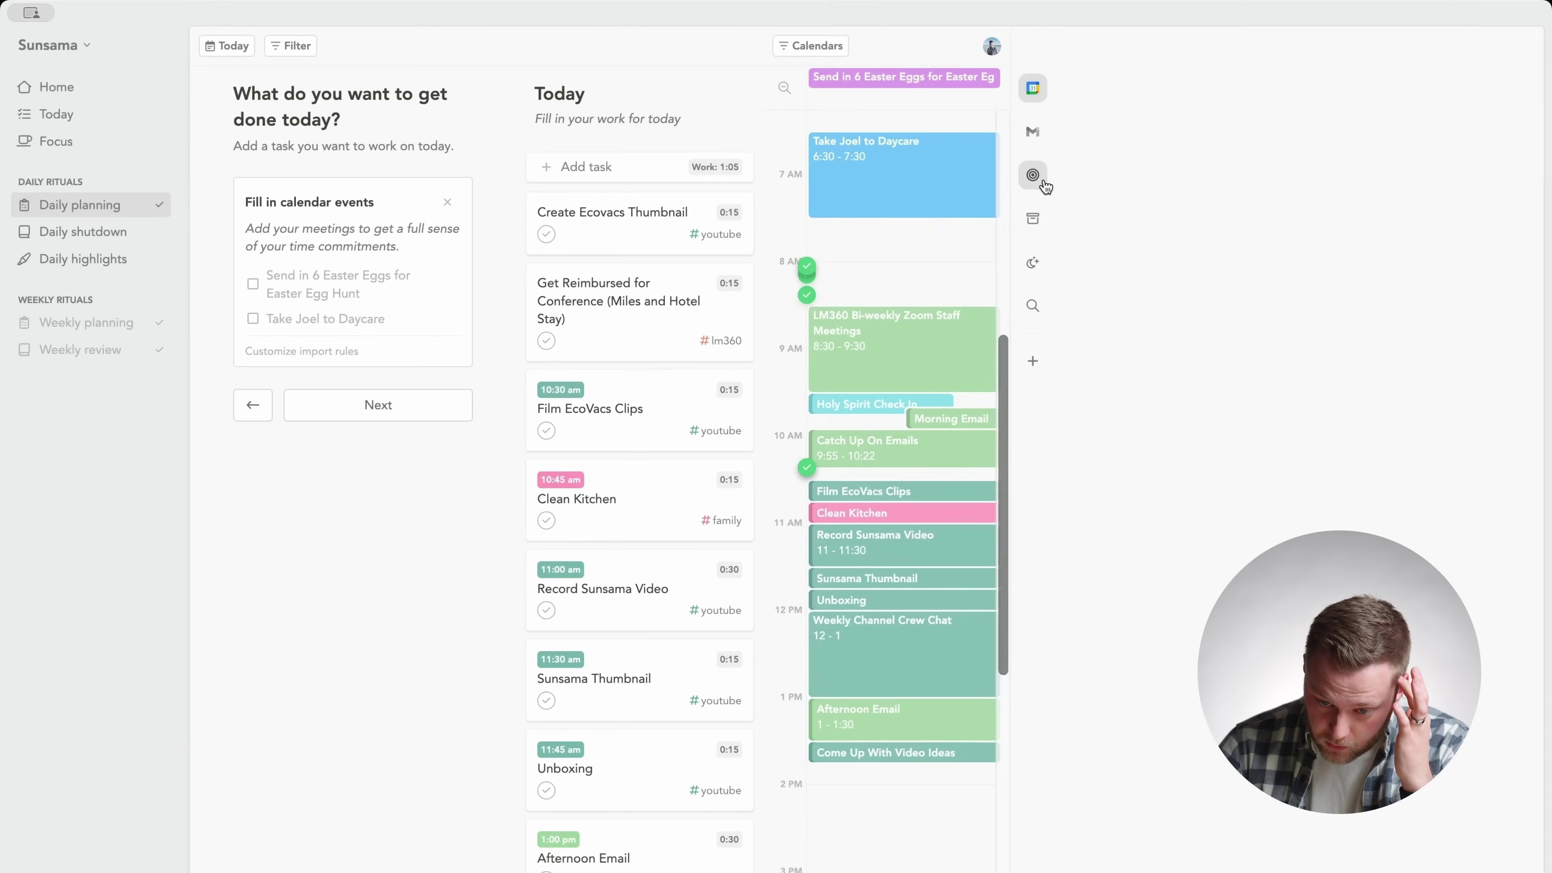
pyautogui.click(1032, 133)
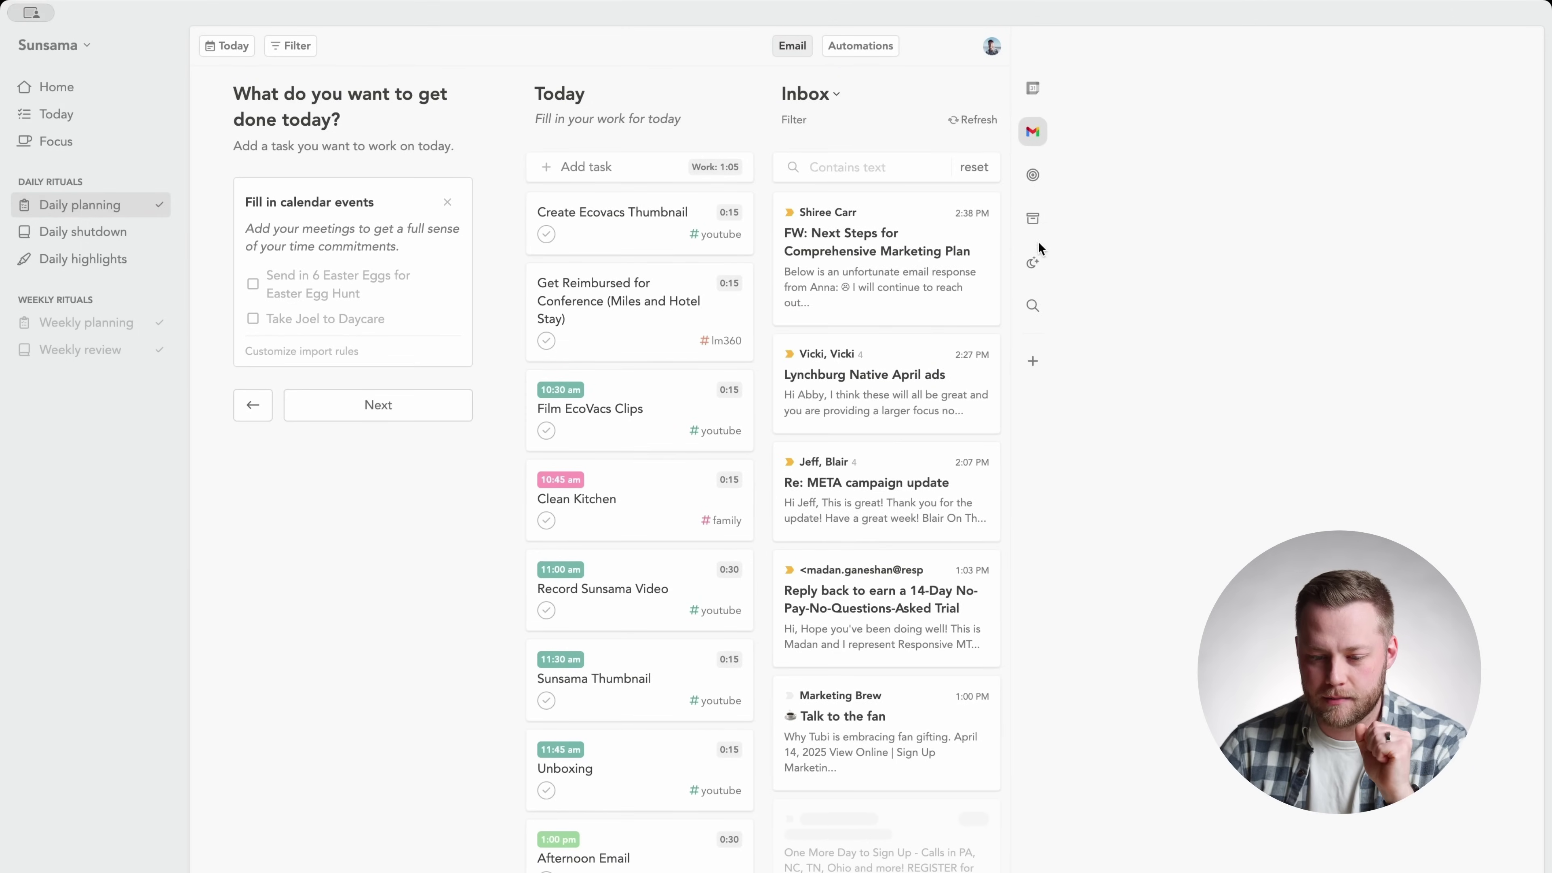
pyautogui.click(1032, 218)
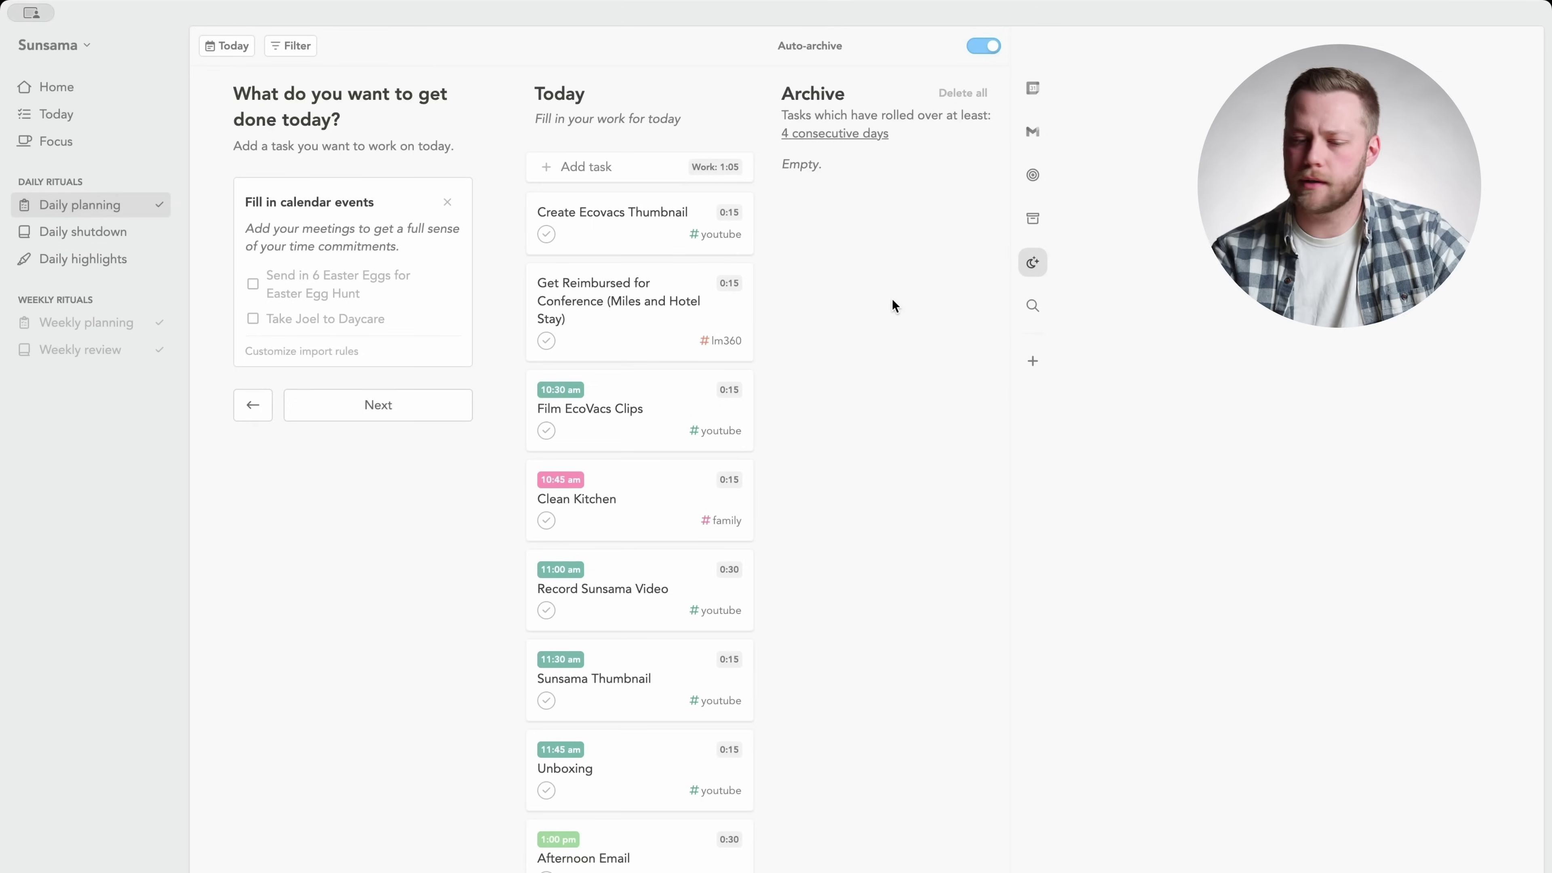
# Show today's calendar, then the weekly objectives, in the side panel
pyautogui.click(1032, 88)
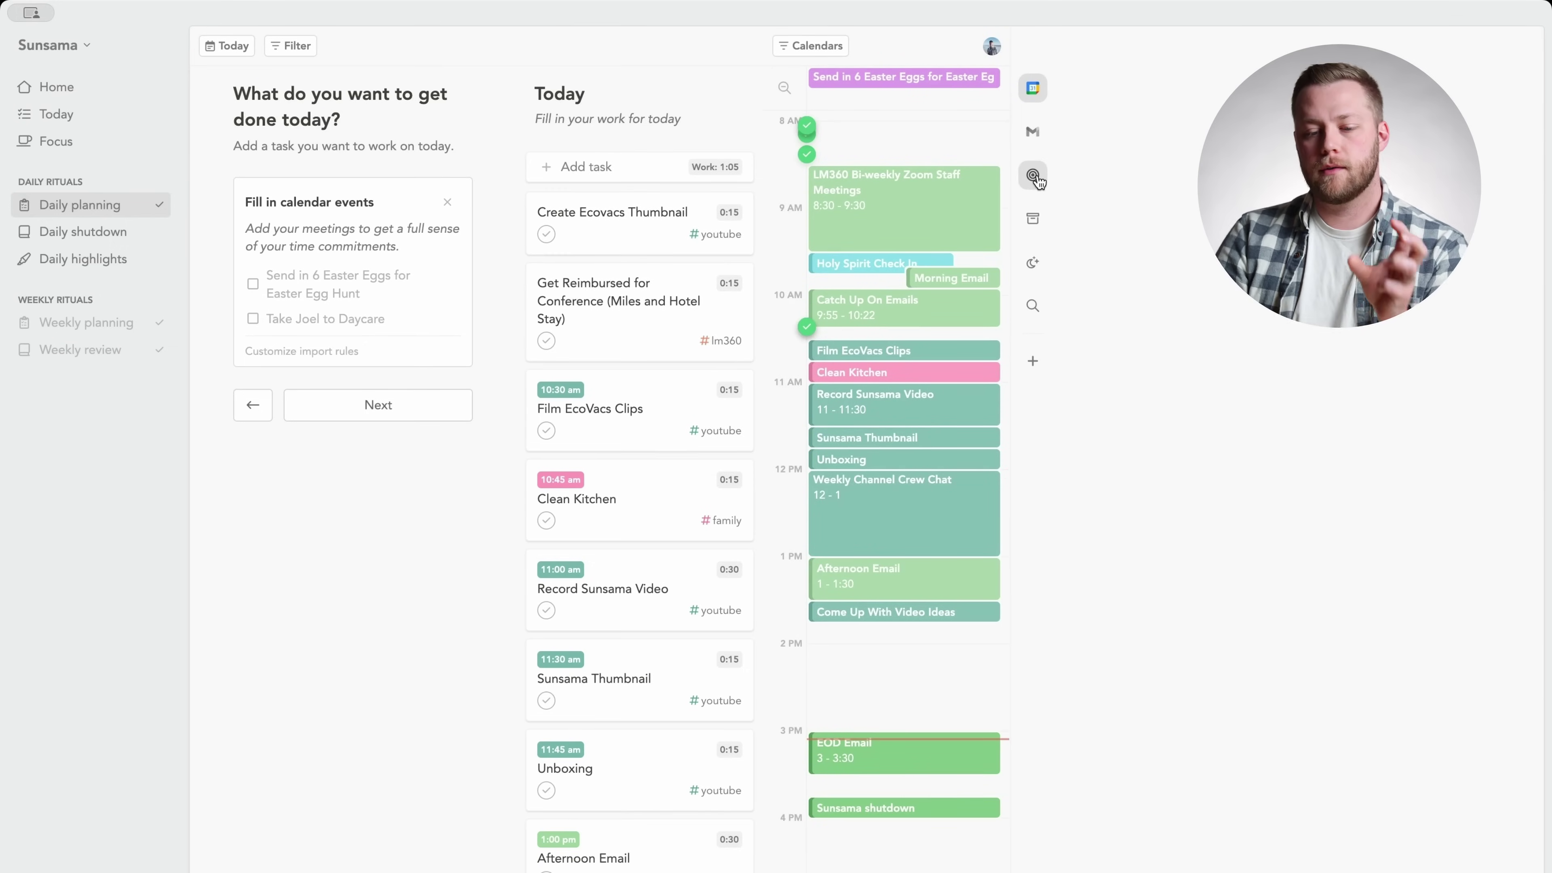
pyautogui.click(1033, 176)
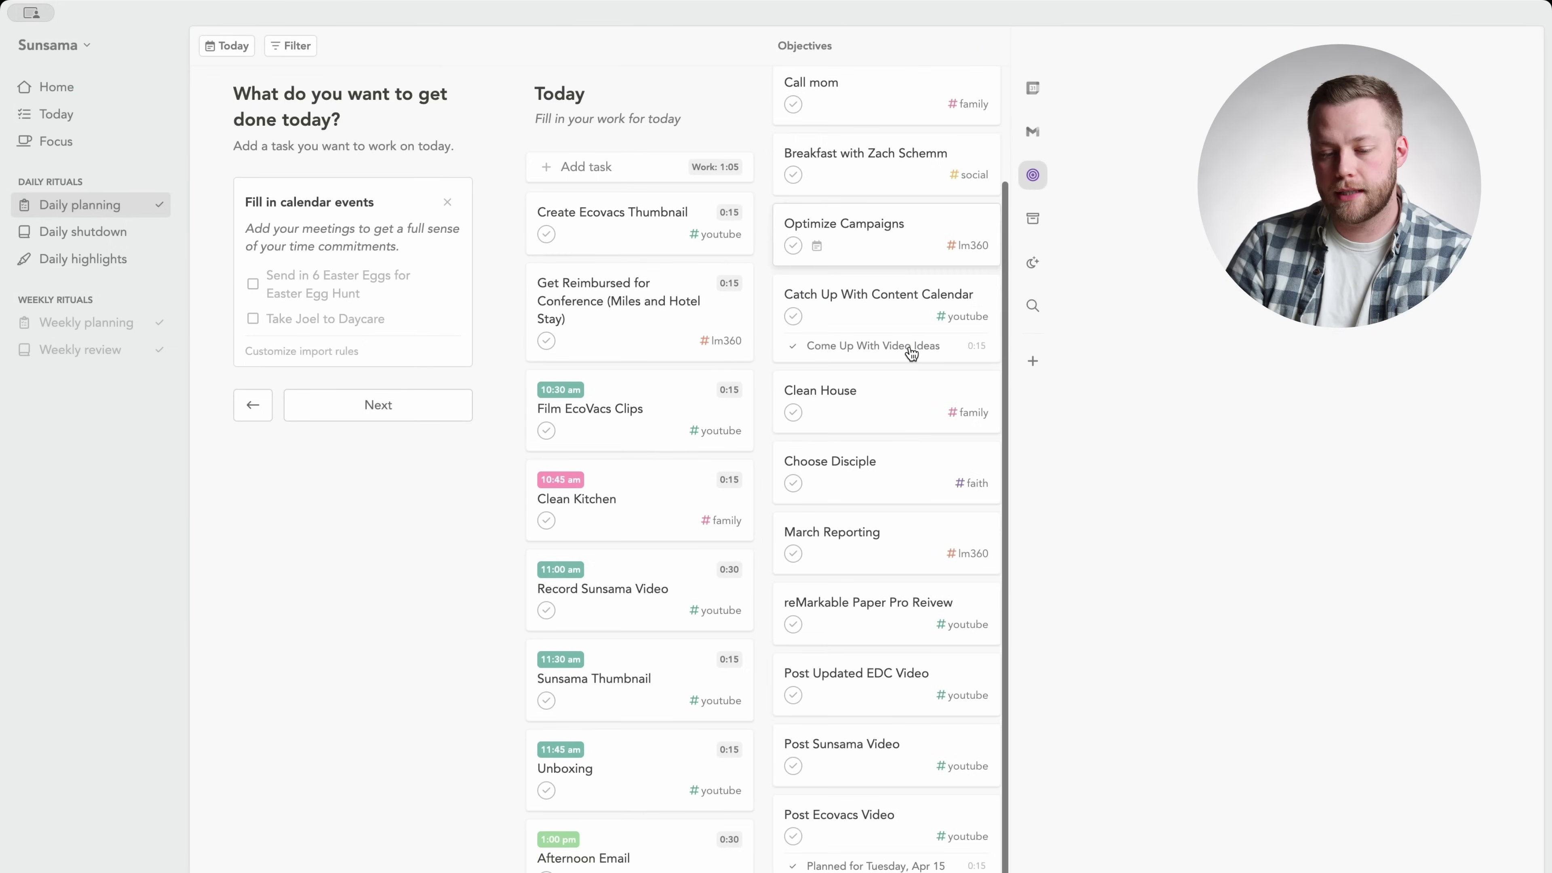
pyautogui.scroll(-15, 619, 516)
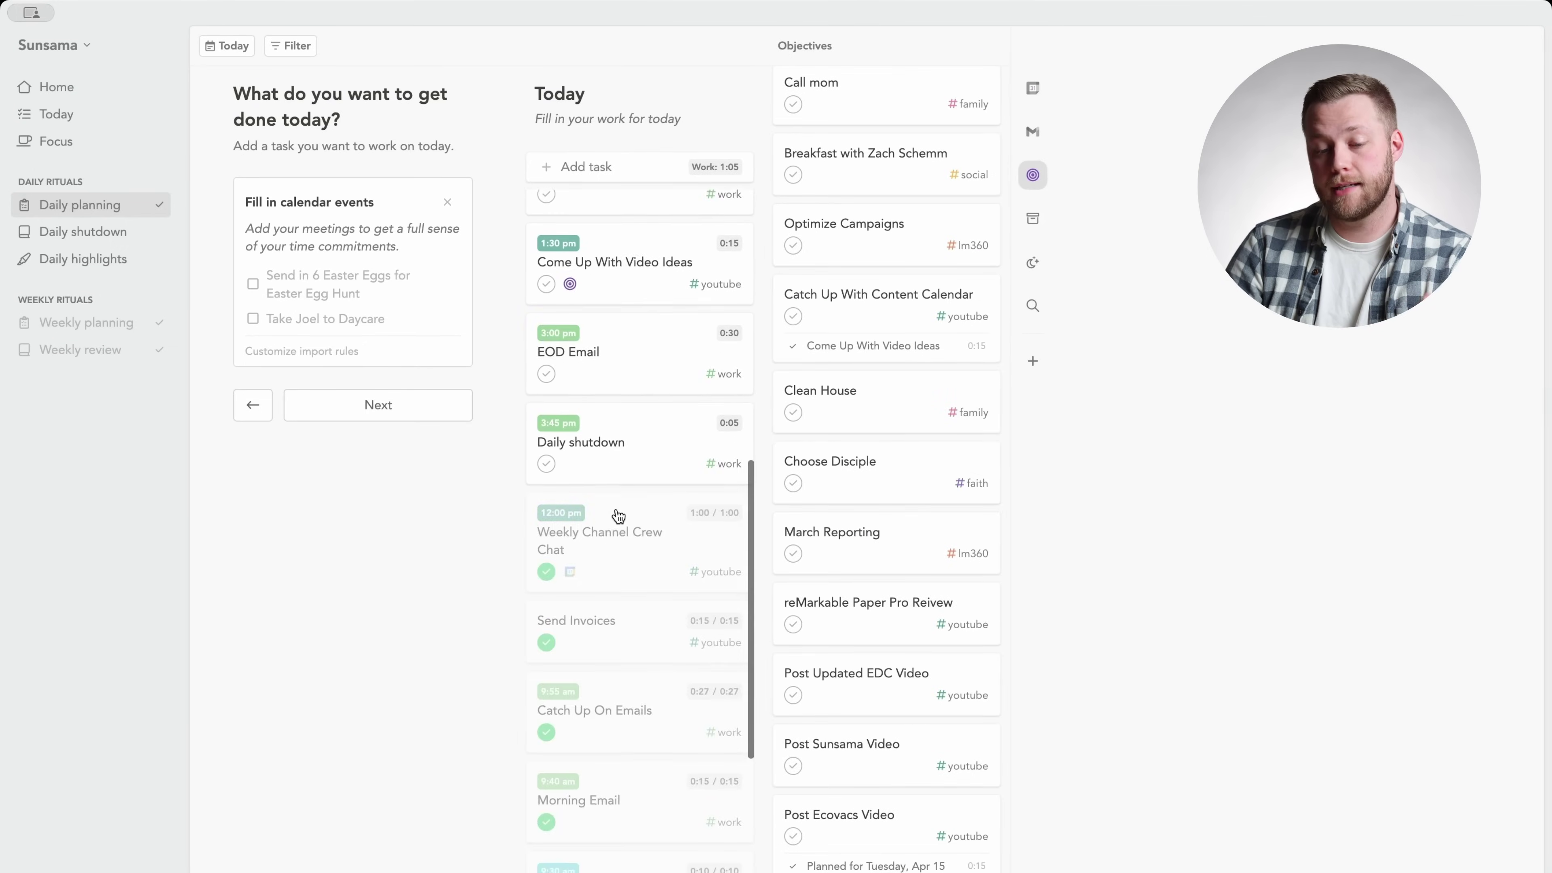
pyautogui.scroll(15, 617, 475)
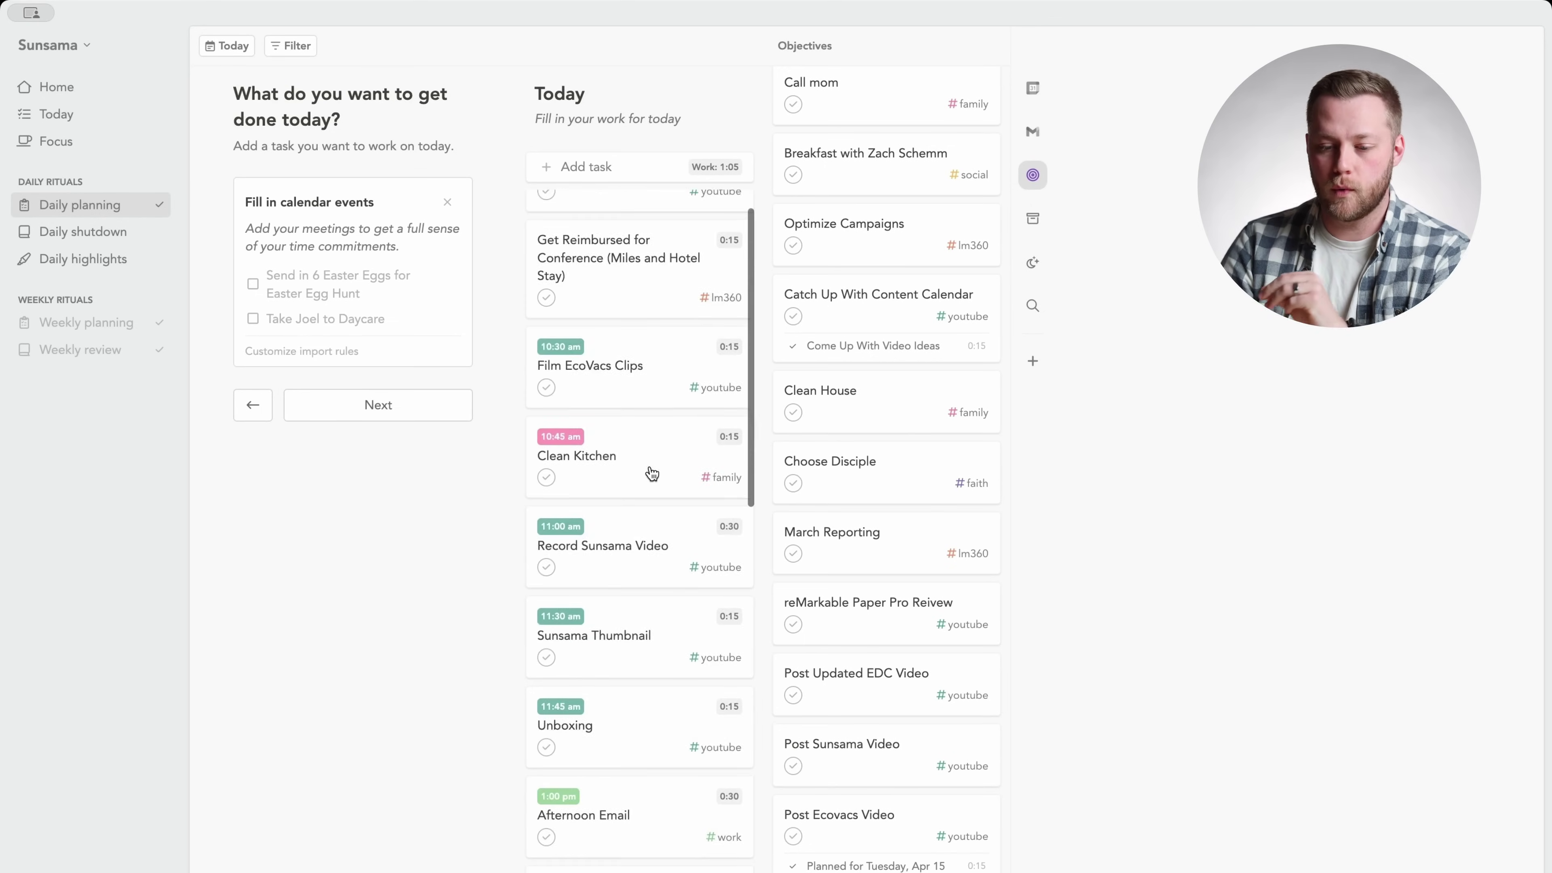
# Return to the calendar to review event times, then start a new task for today
pyautogui.click(1031, 92)
pyautogui.scroll(10, 812, 434)
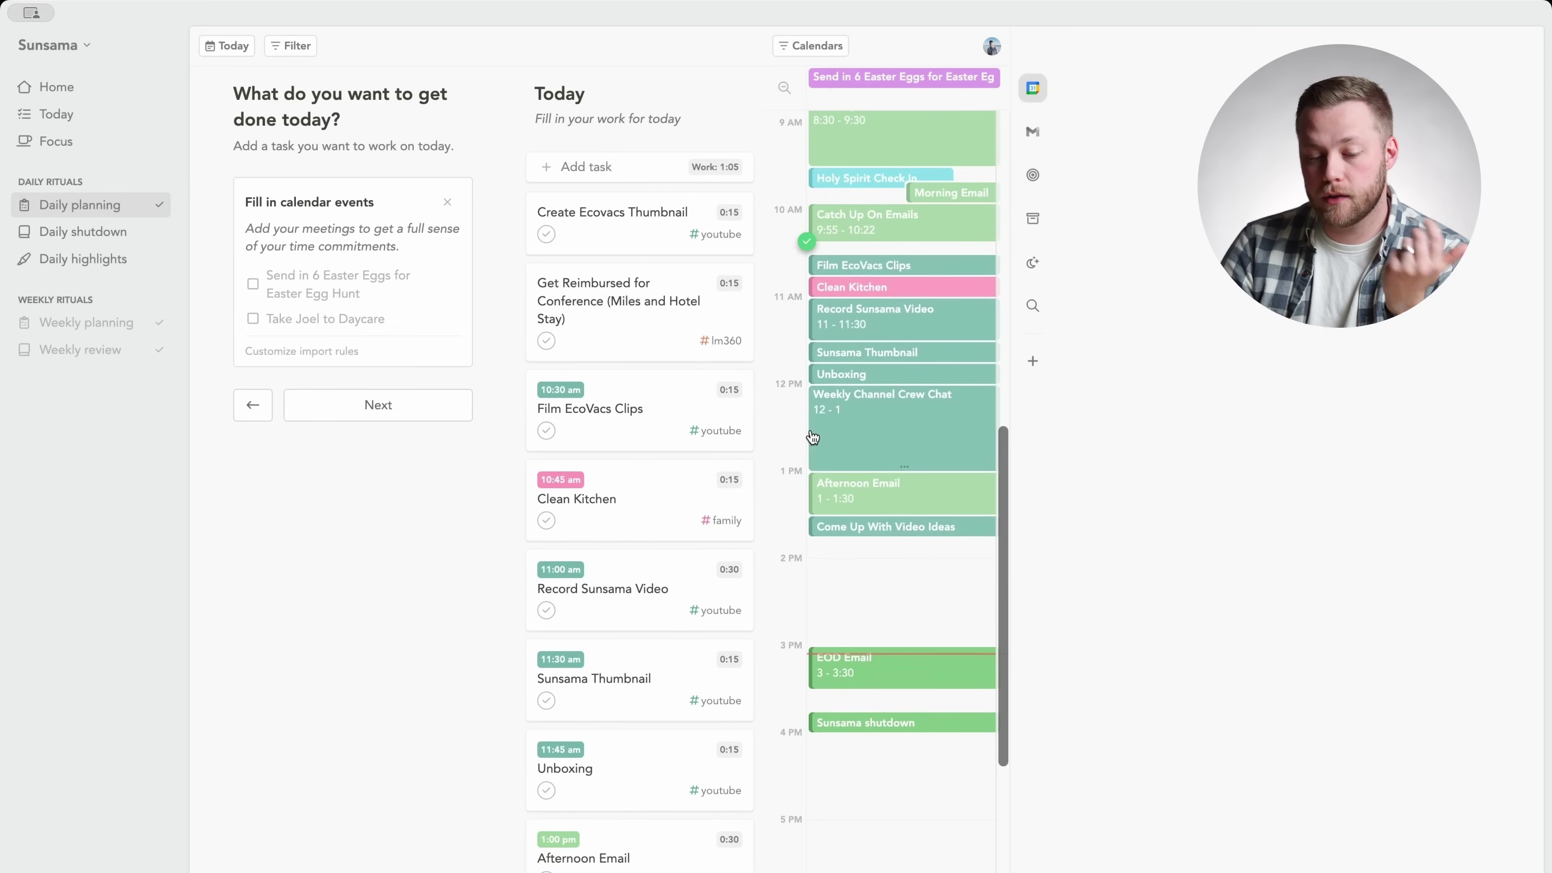
pyautogui.scroll(-5, 876, 593)
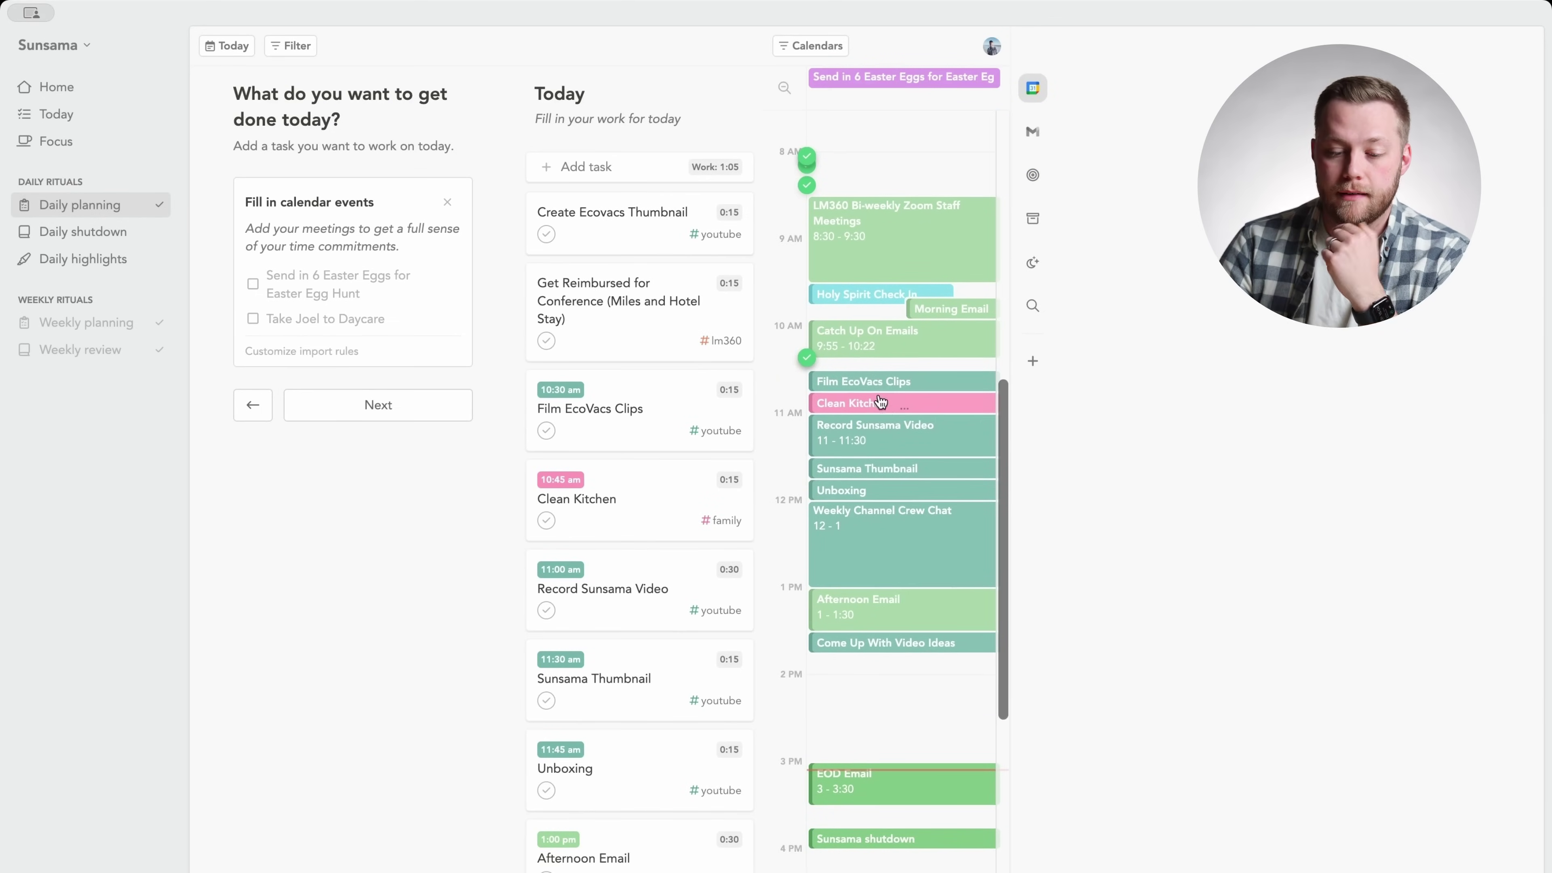
pyautogui.moveTo(900, 446)
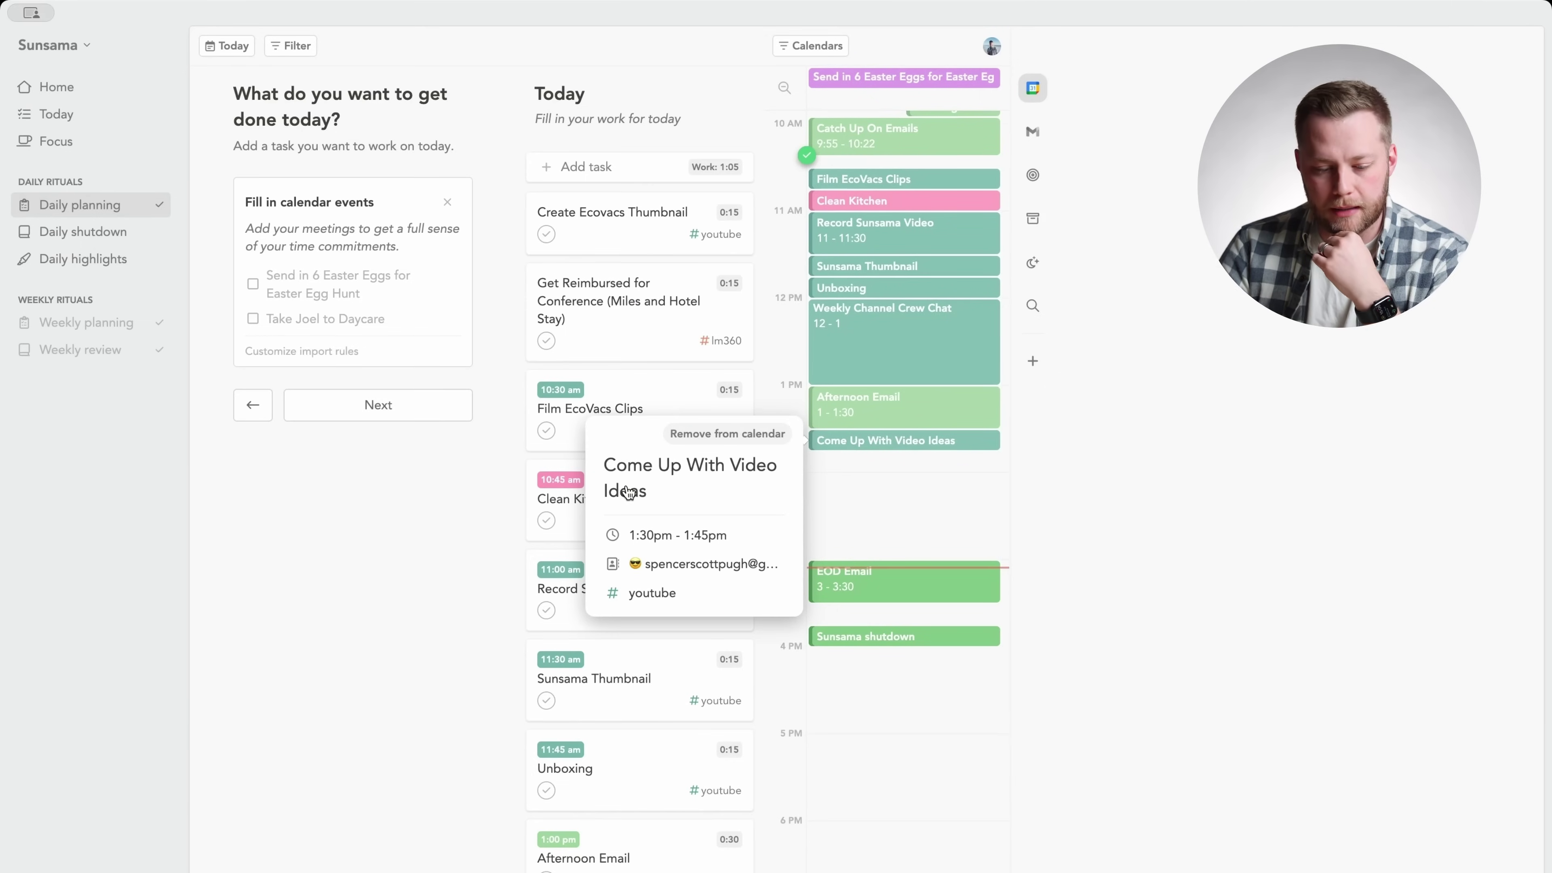
pyautogui.scroll(-8, 537, 721)
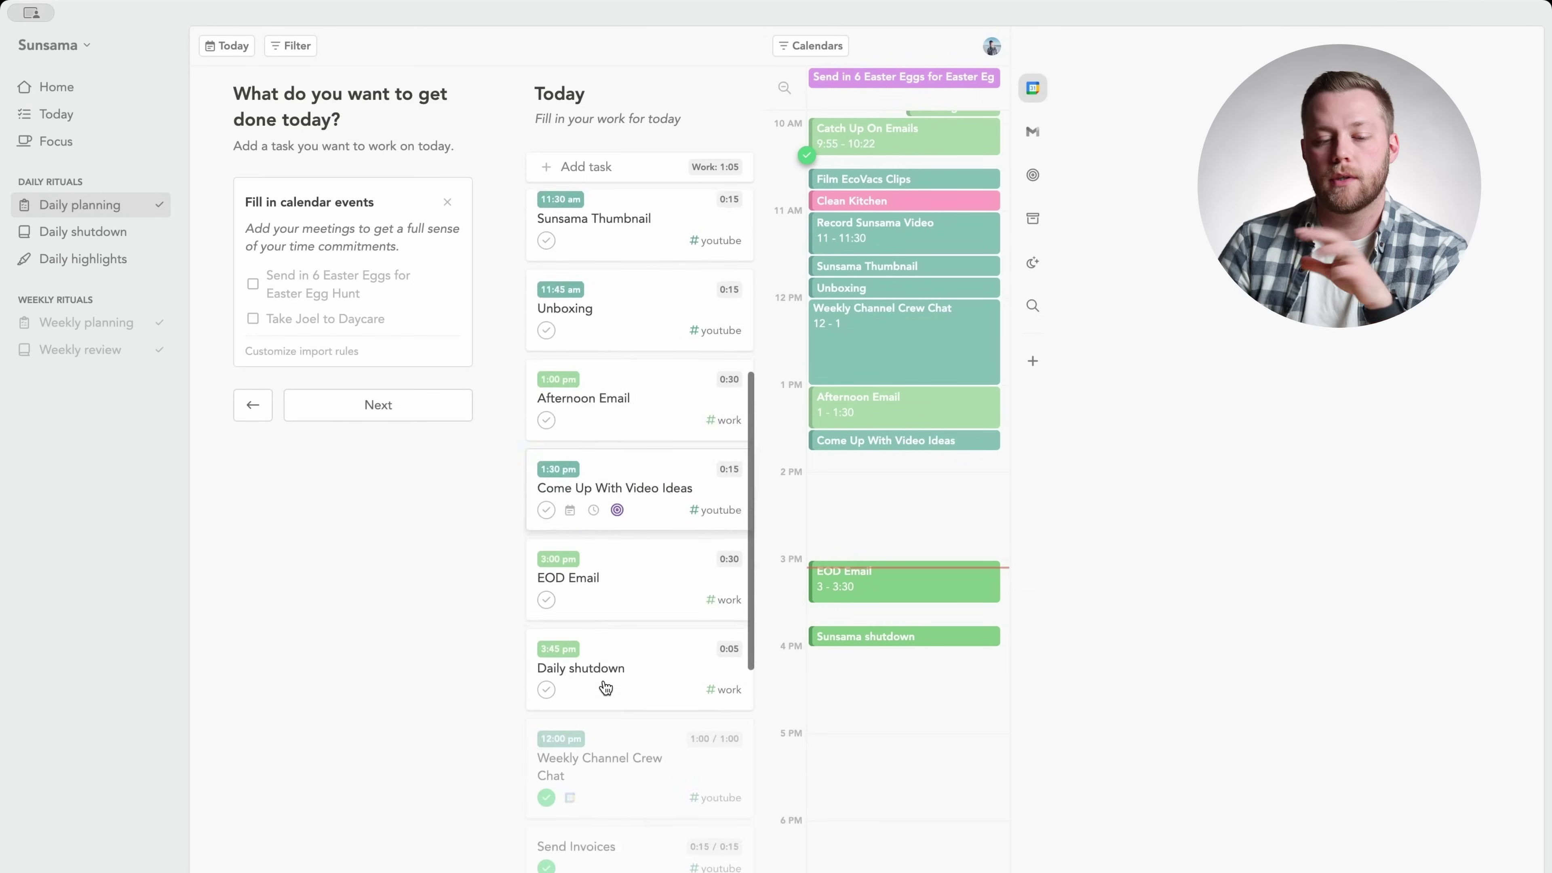
pyautogui.scroll(-10, 605, 687)
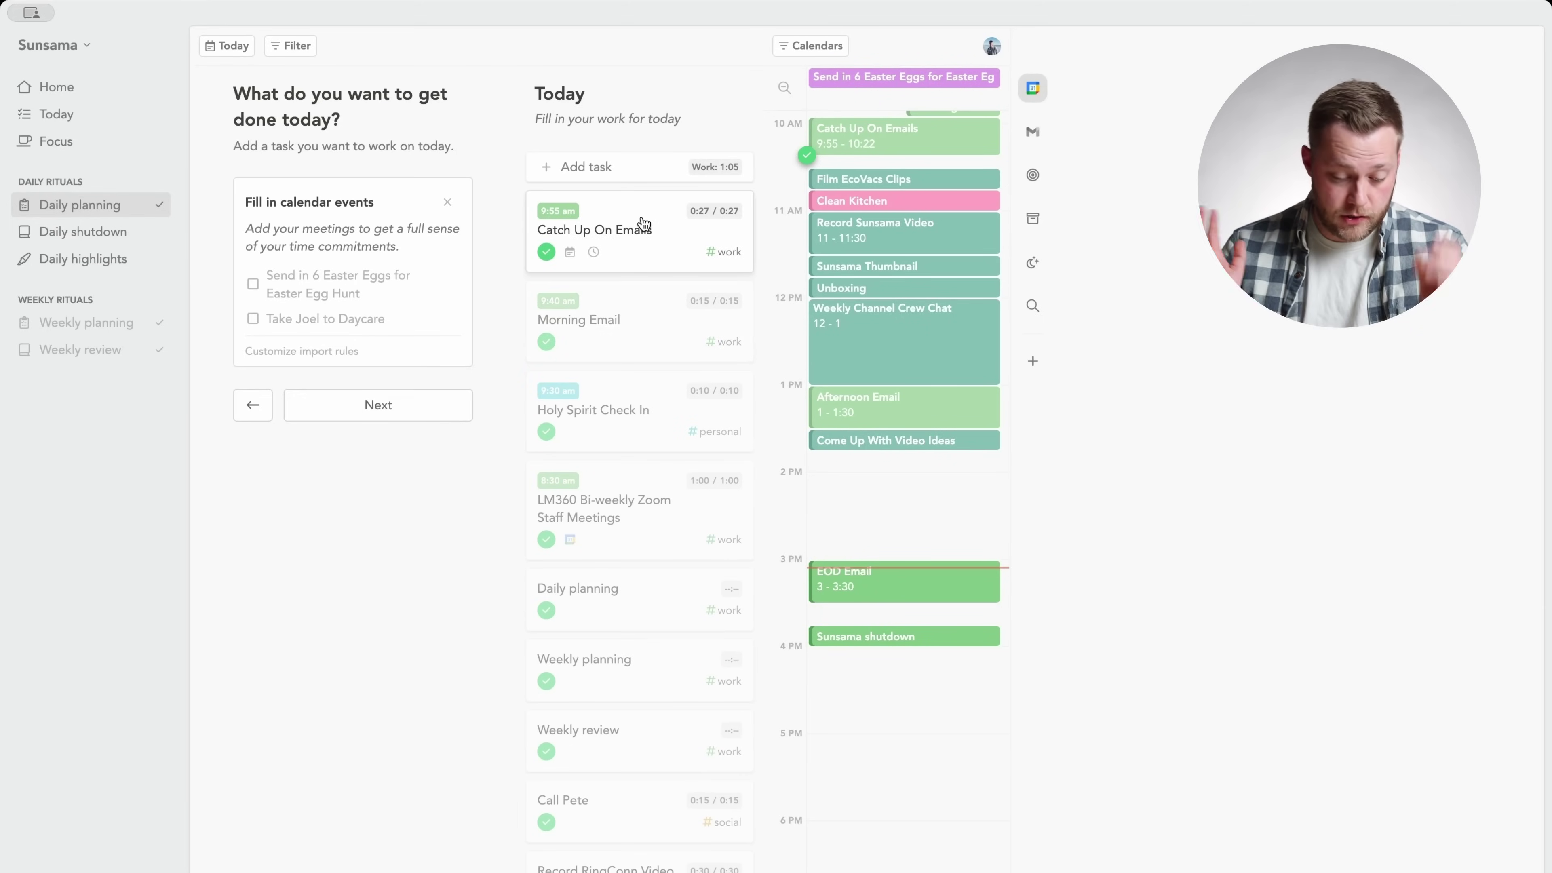
pyautogui.press('a')
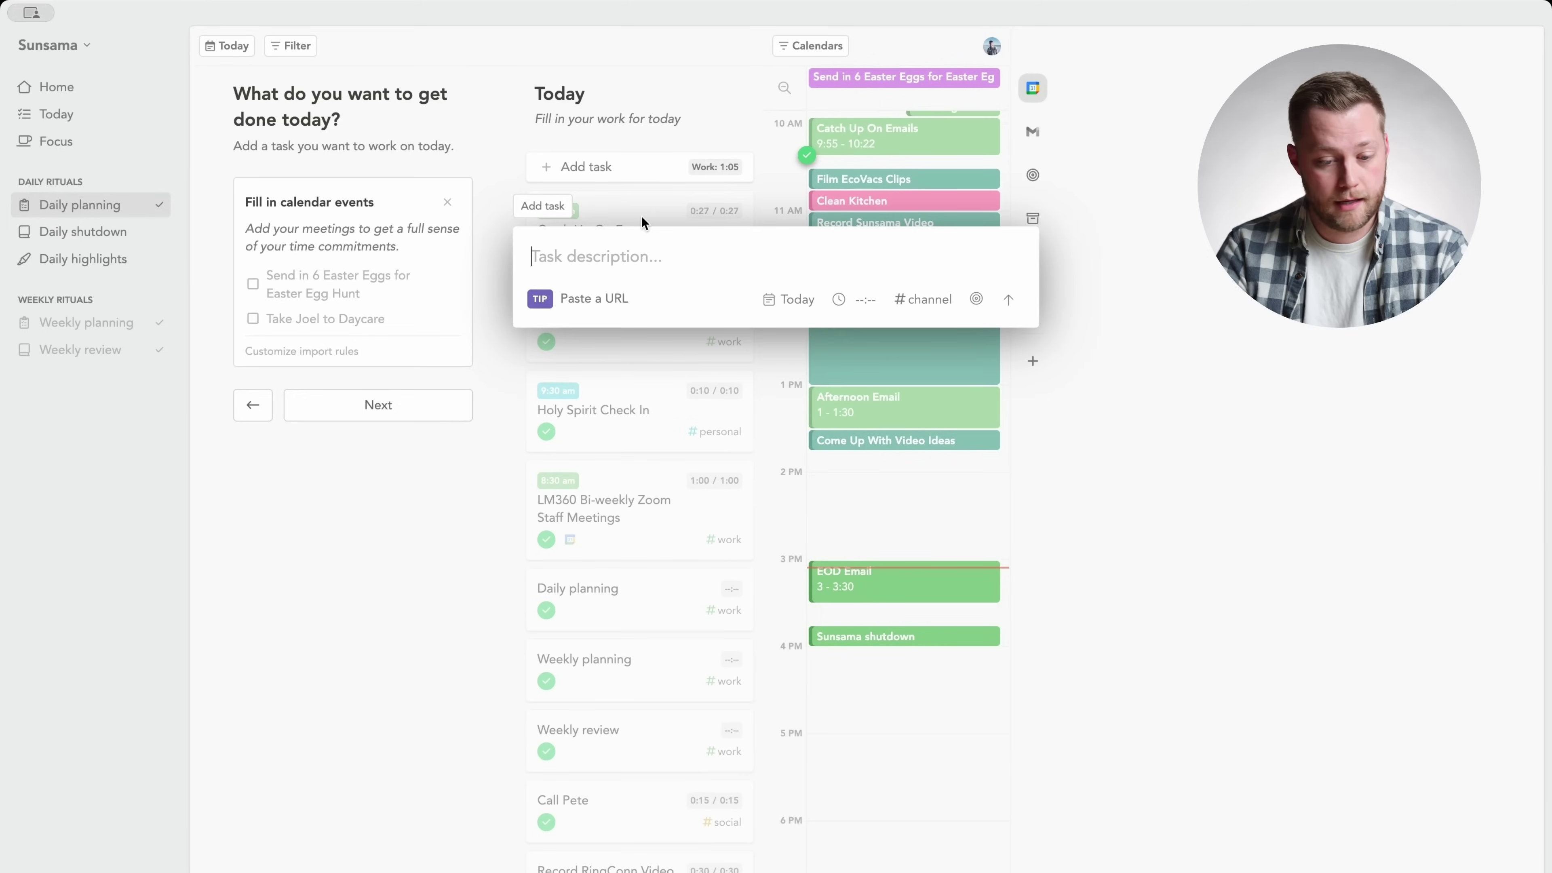
# Add a 15-minute 'Call mom' #family task linked to the Call mom objective, then advance to What can wait?
pyautogui.write('Call ')
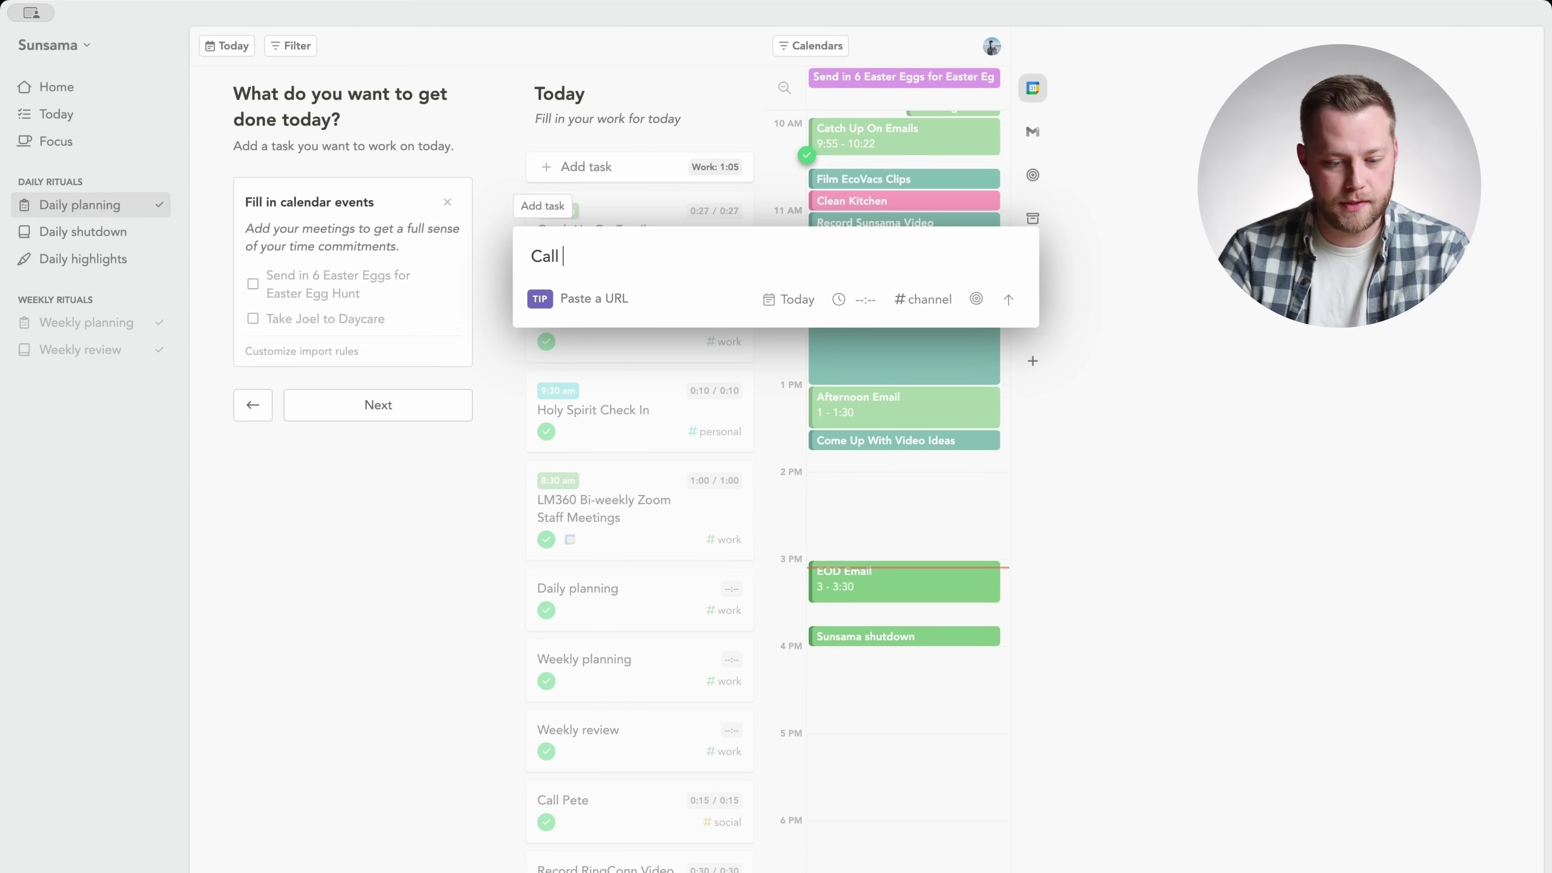
pyautogui.write('mom #fami')
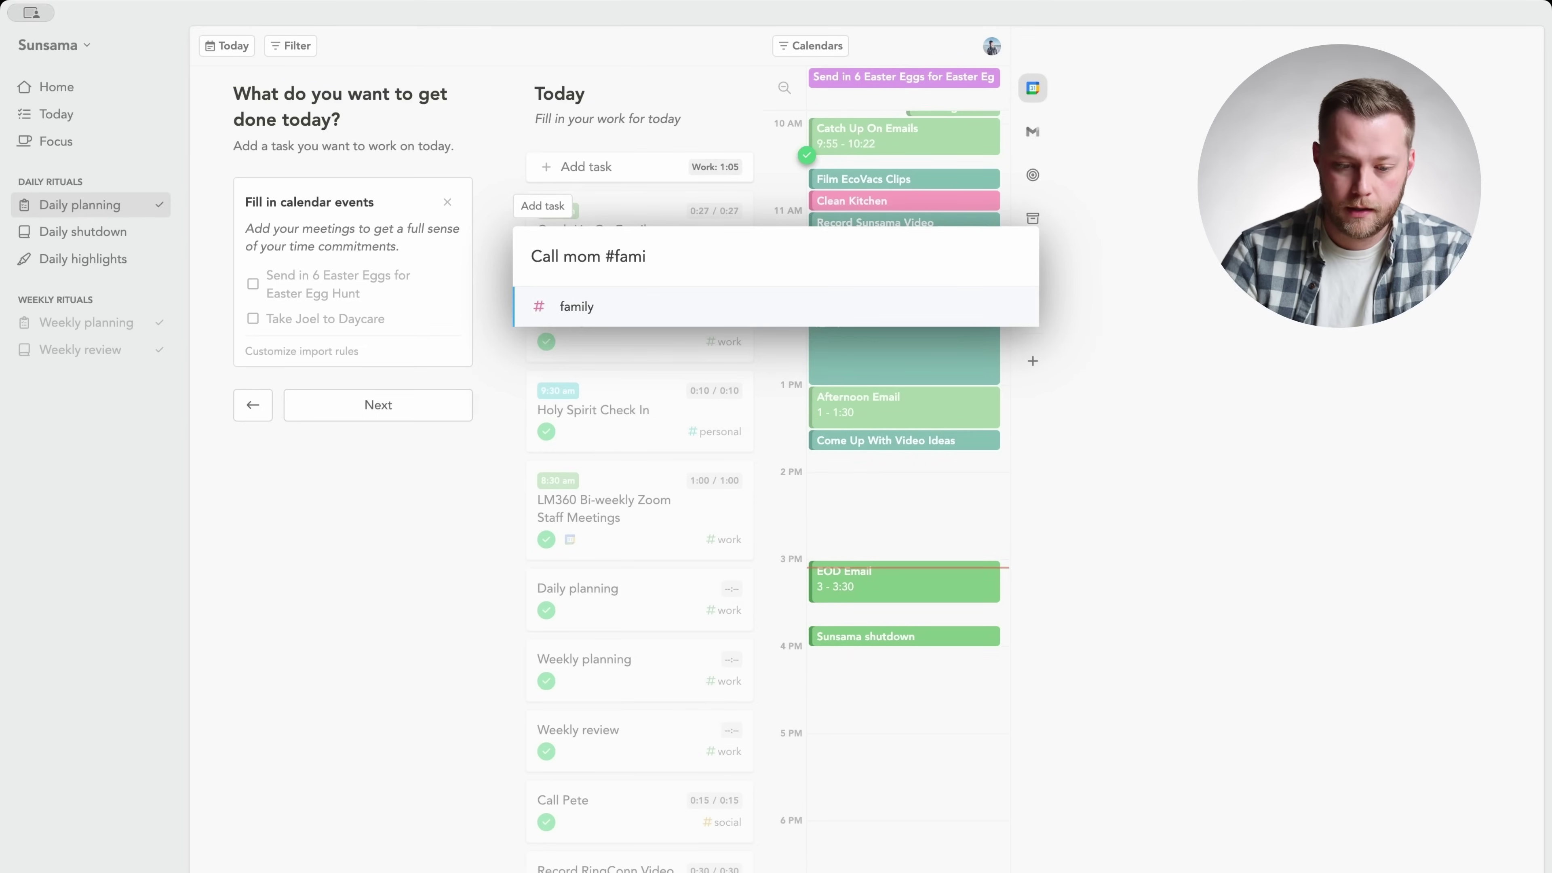
pyautogui.press('Return')
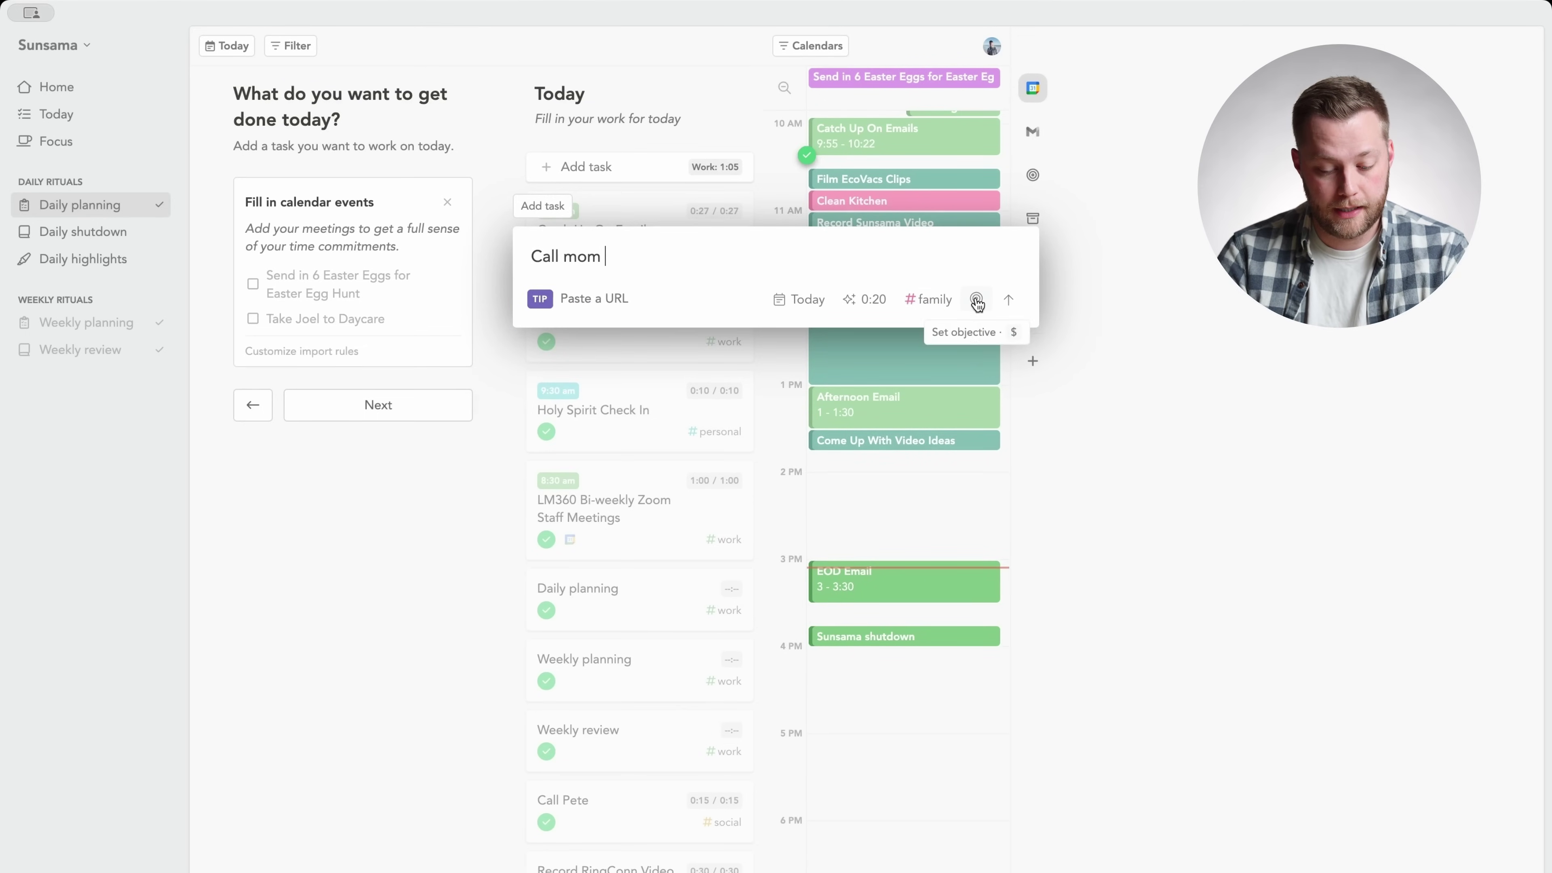
pyautogui.write('$')
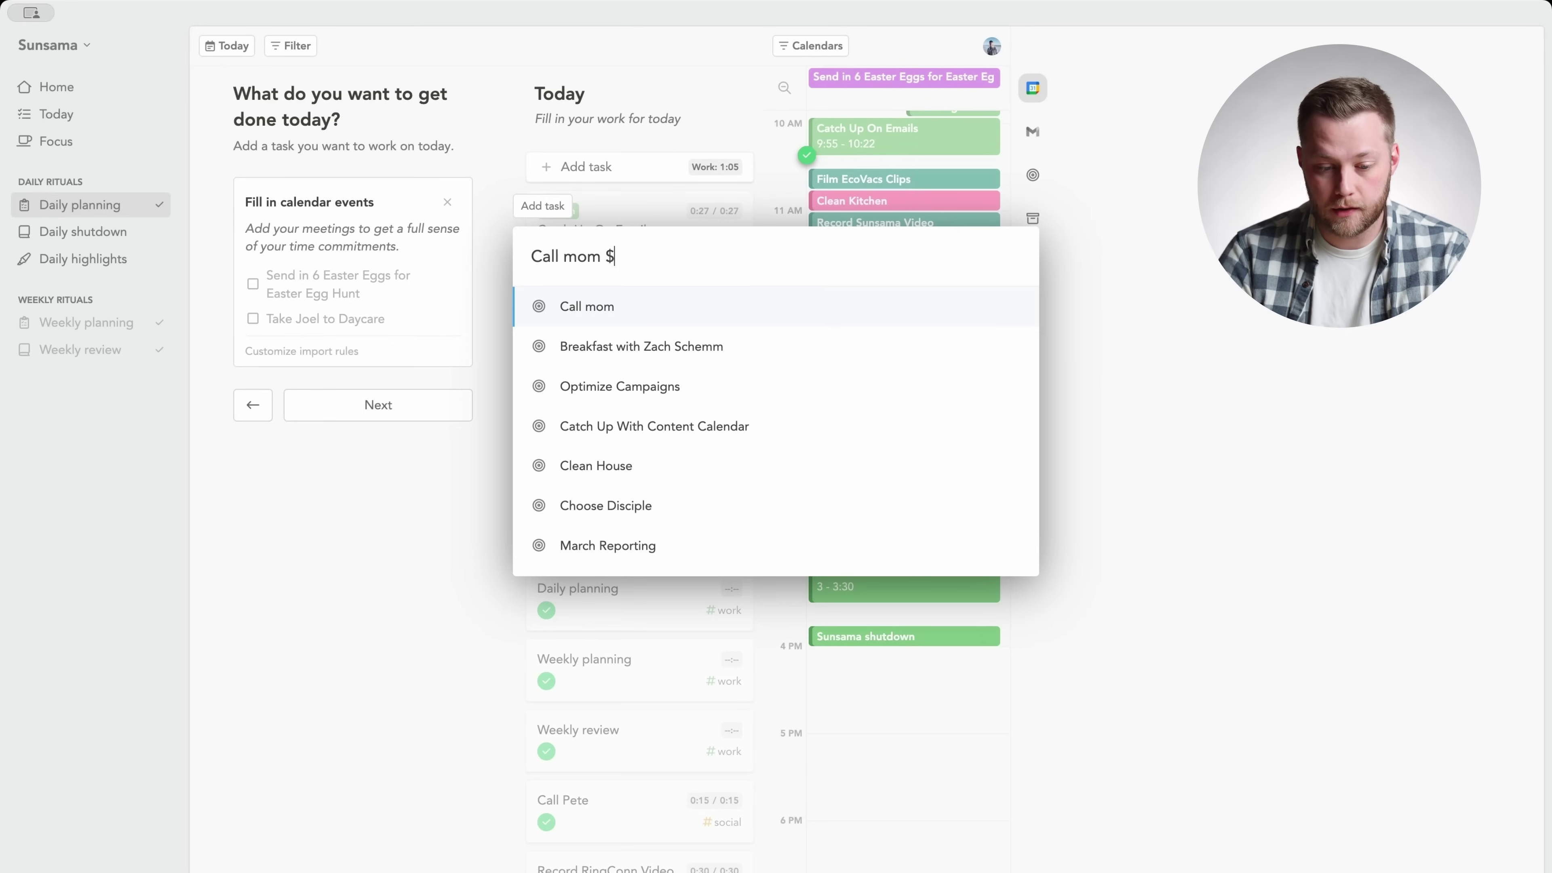
pyautogui.click(786, 300)
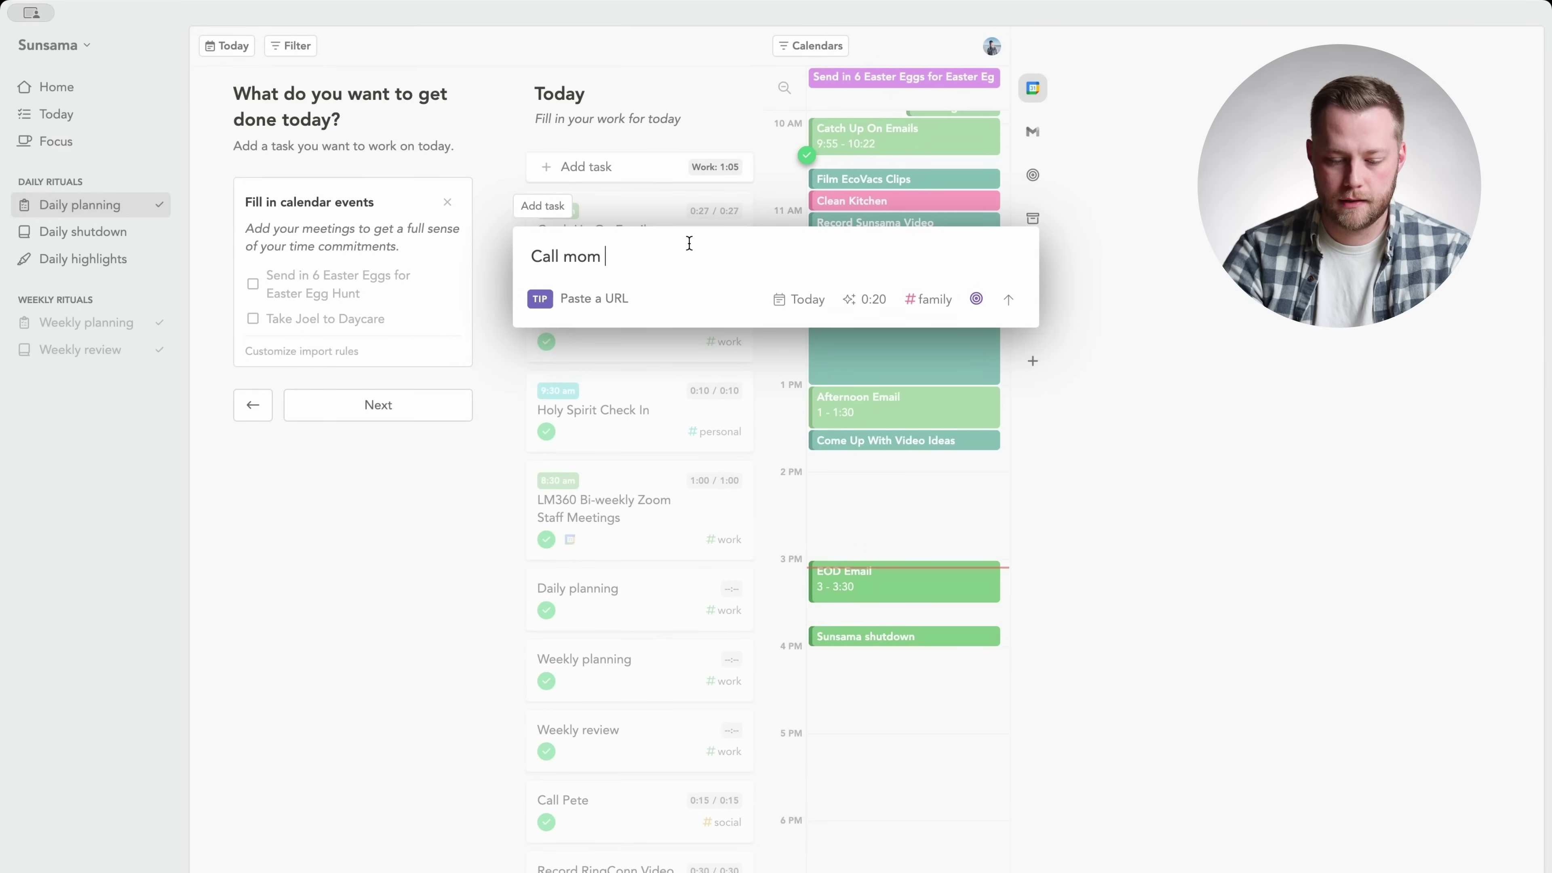
pyautogui.write('~15')
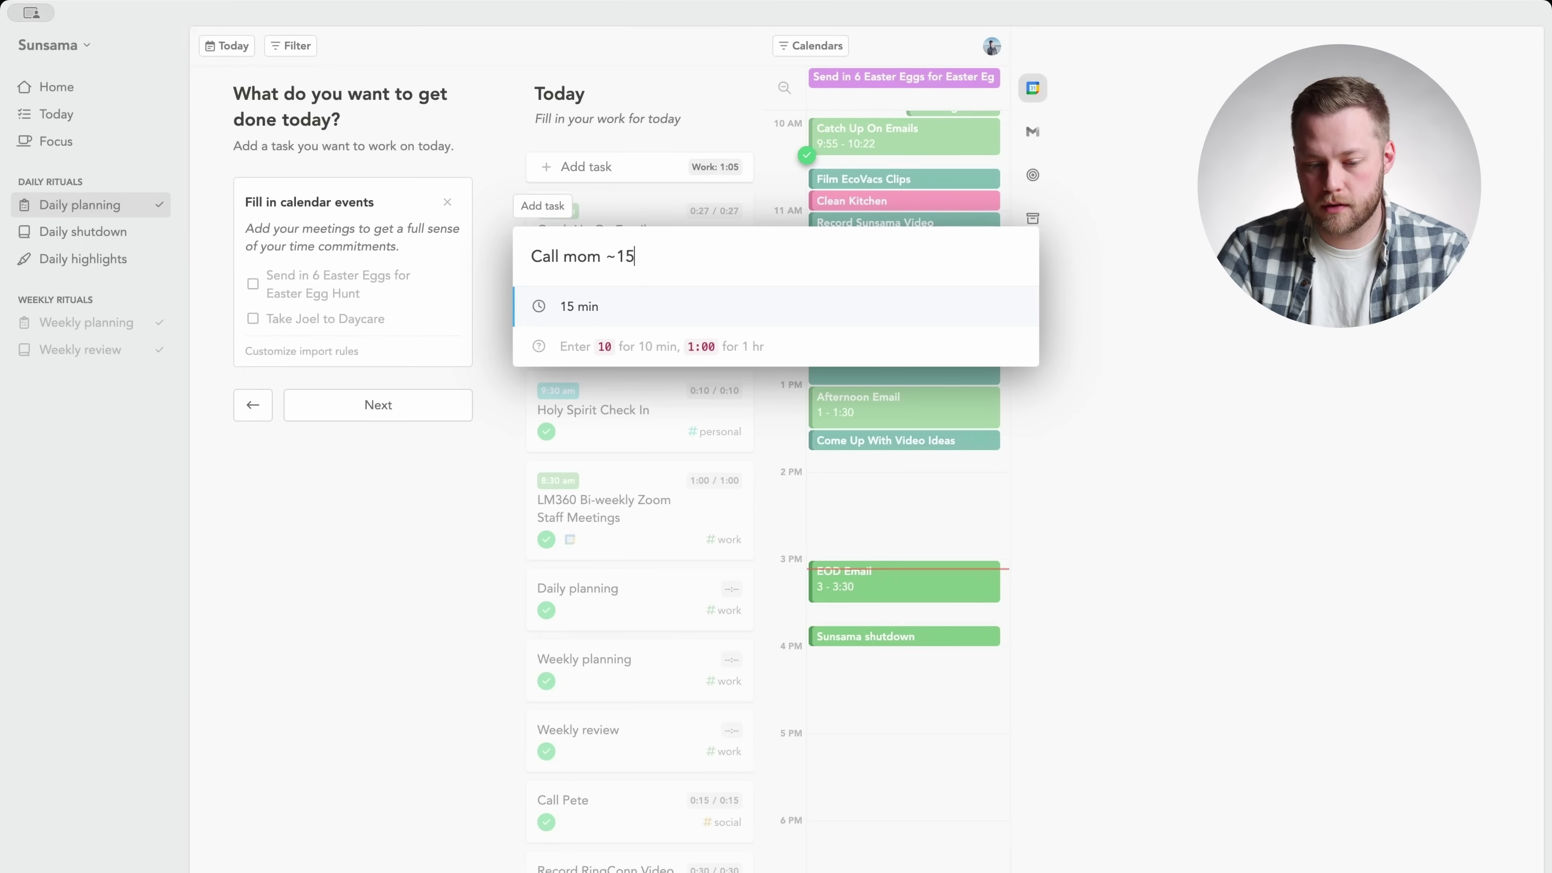
pyautogui.press('Return')
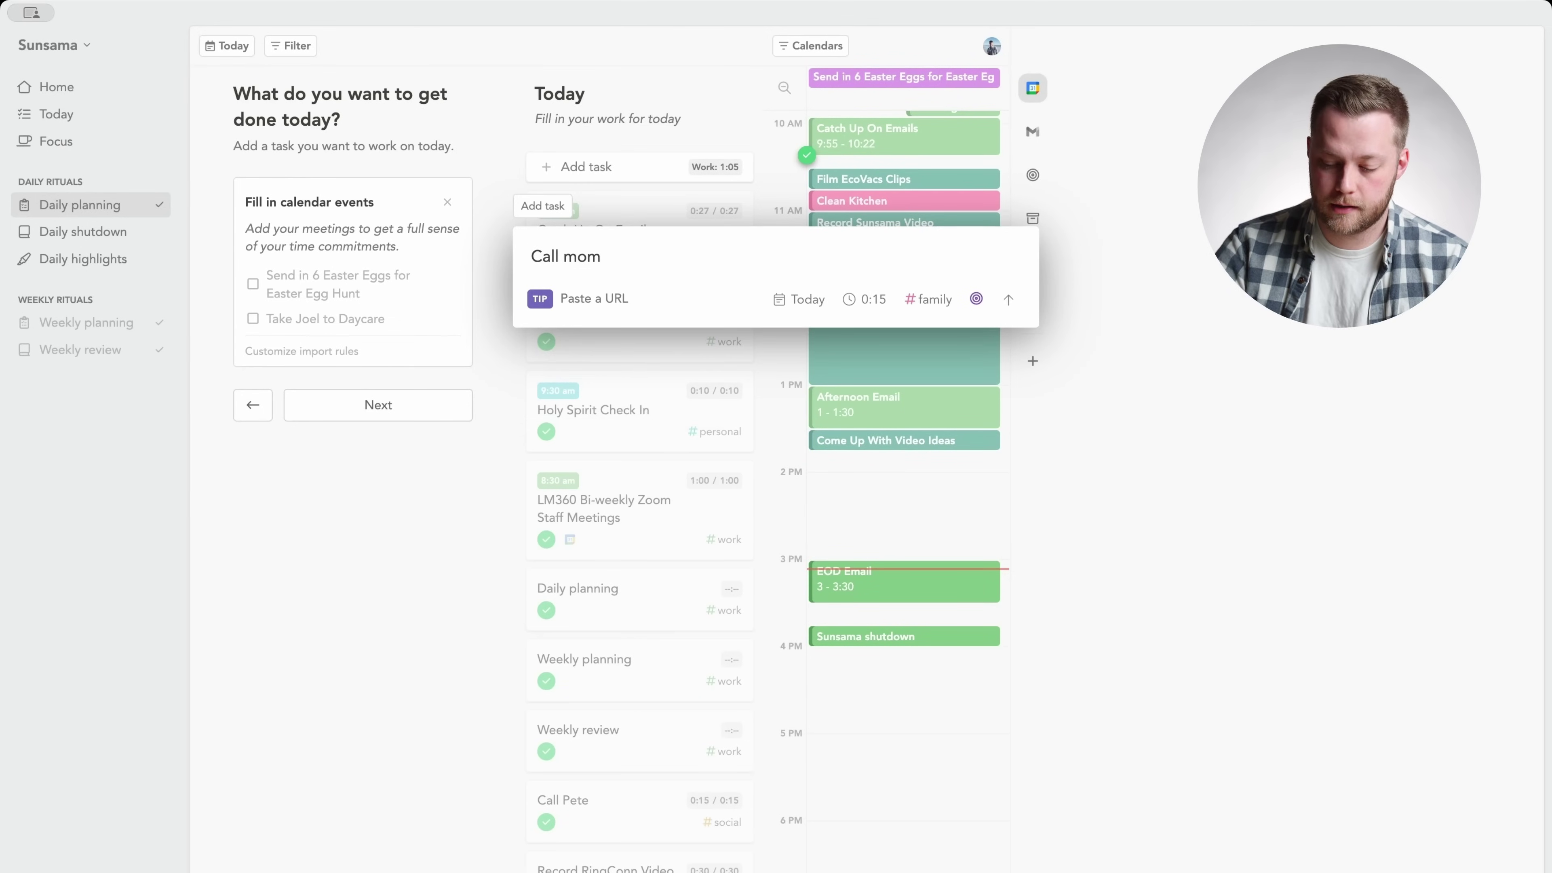
pyautogui.press('Return')
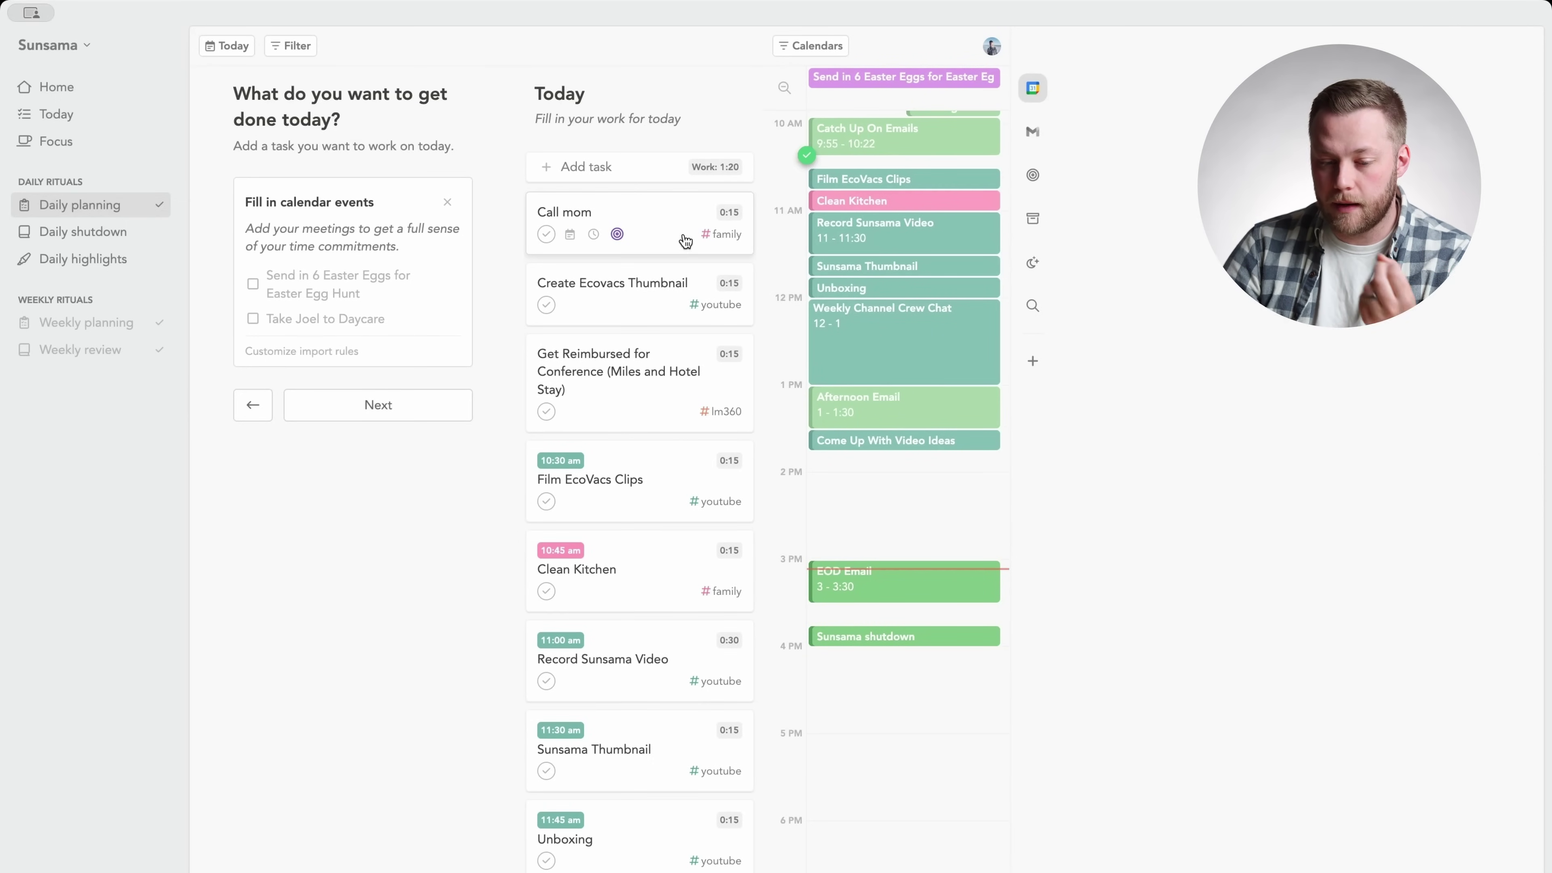
pyautogui.scroll(-2, 683, 303)
pyautogui.scroll(2, 649, 360)
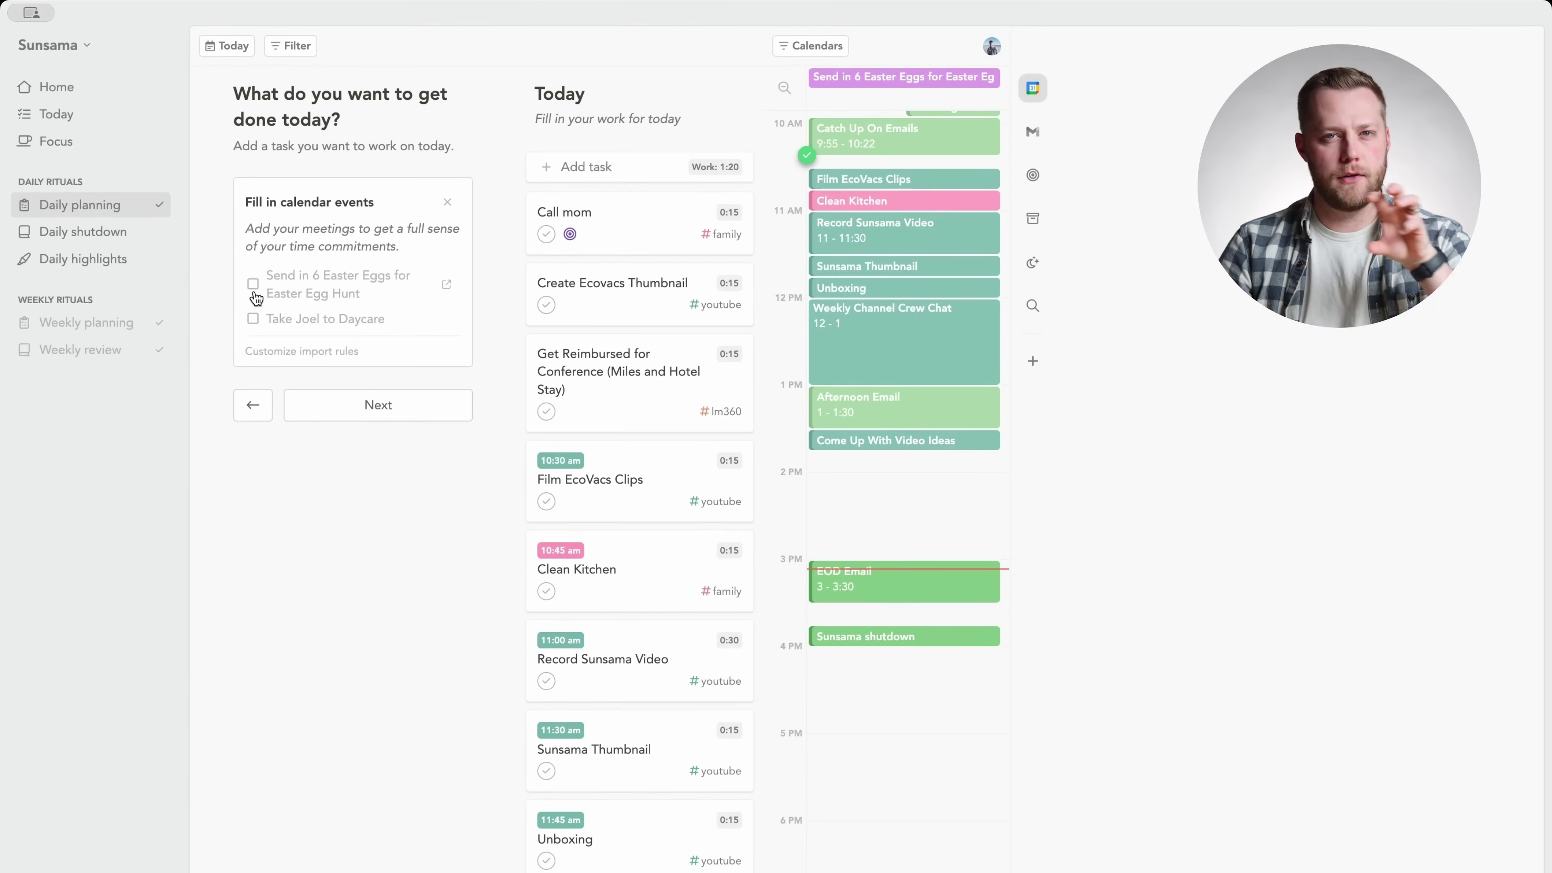
pyautogui.click(328, 414)
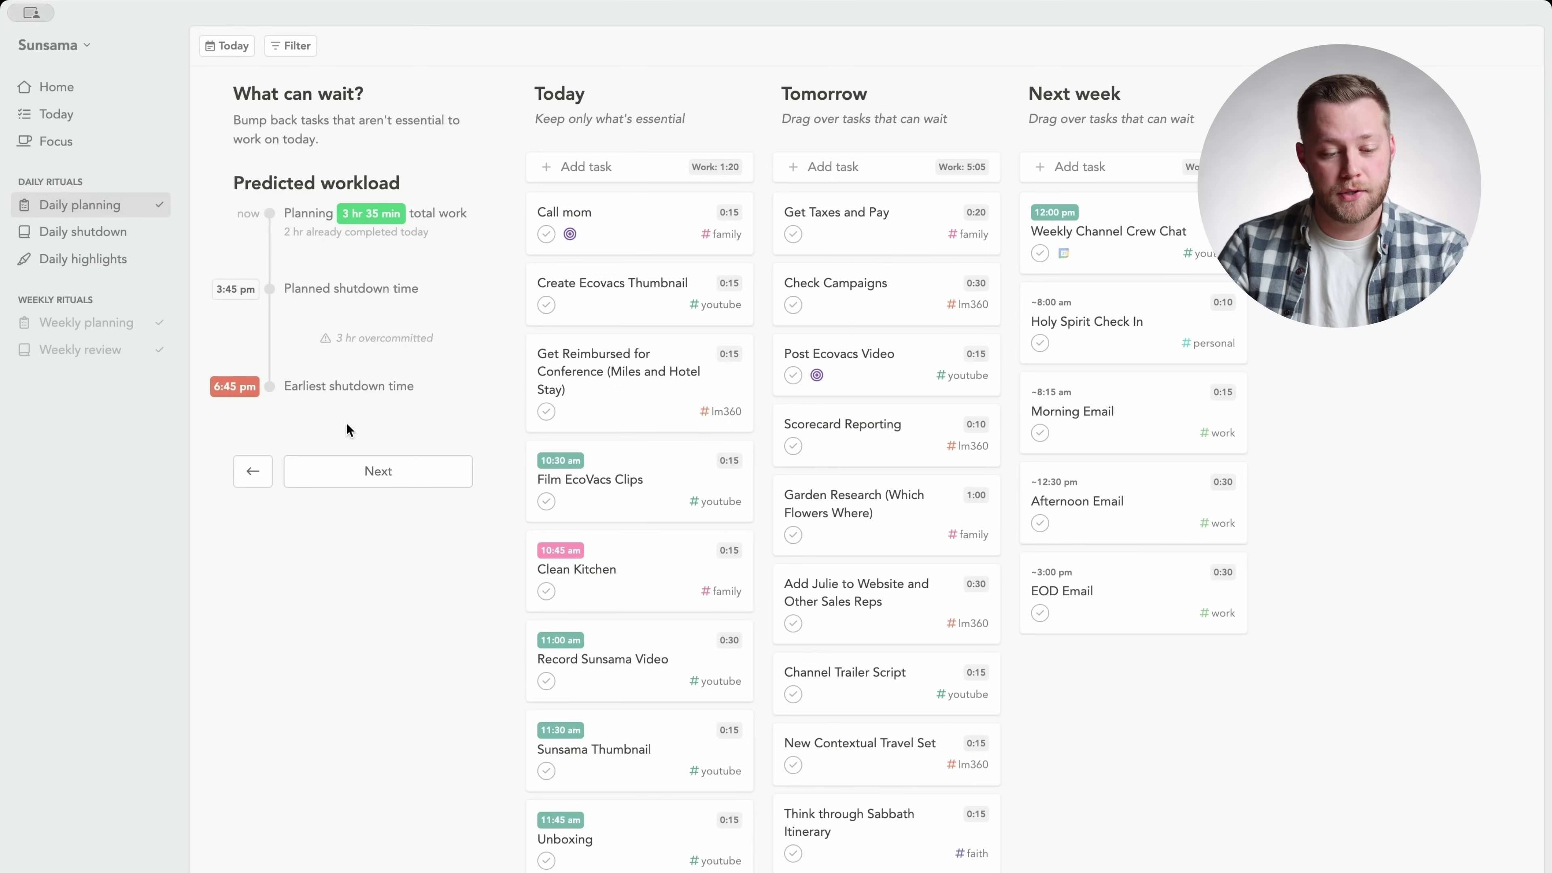
# Review the Today, Tomorrow and Next week columns, then advance to finalizing today's plan
pyautogui.scroll(-10, 670, 577)
pyautogui.scroll(10, 670, 577)
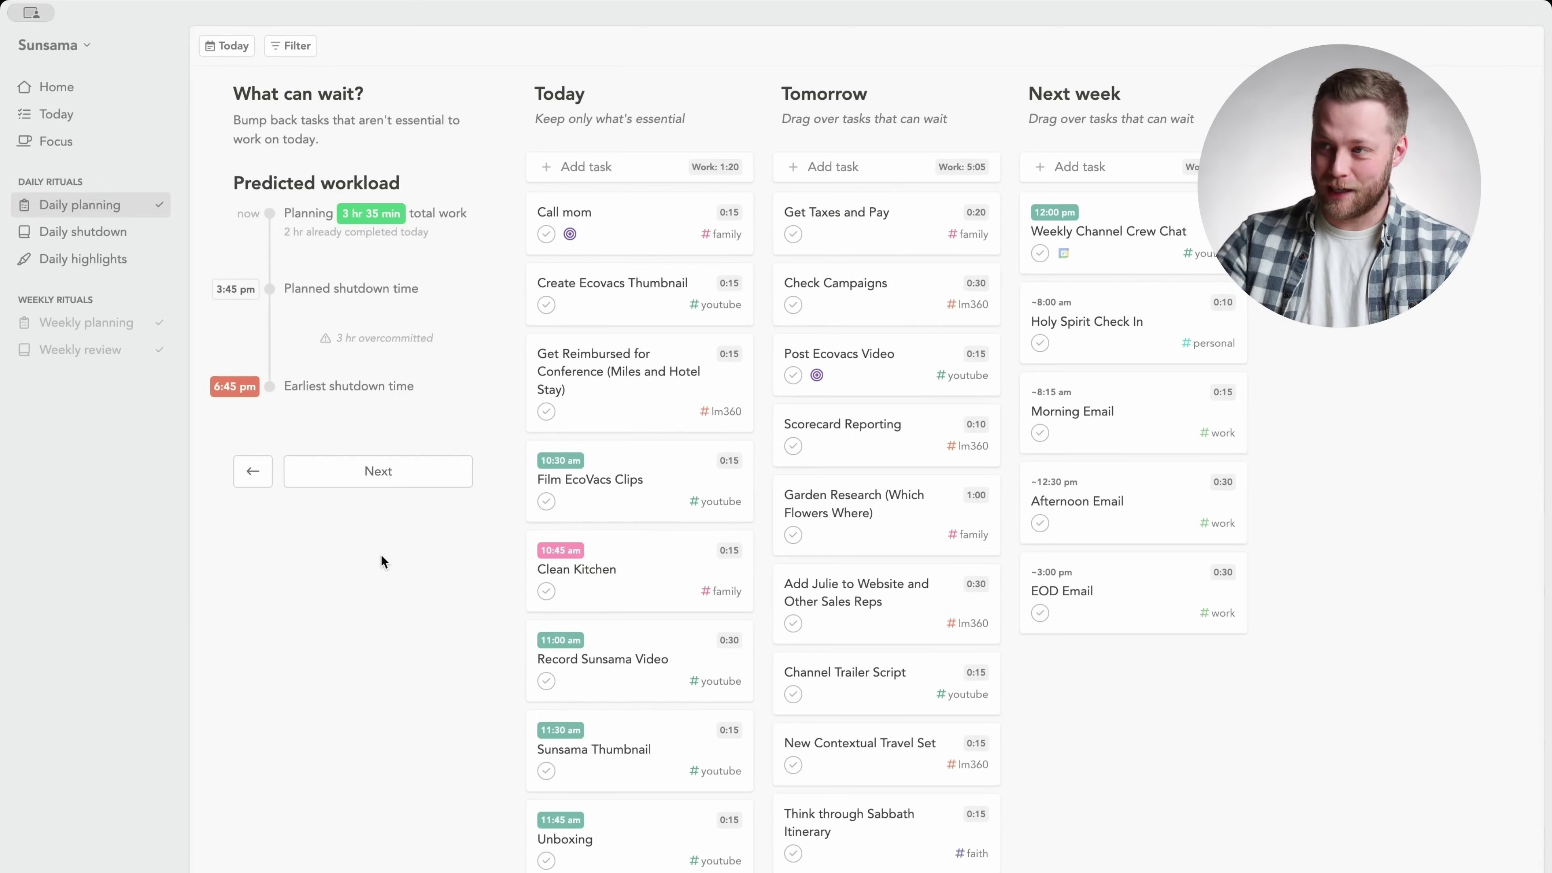
pyautogui.click(433, 473)
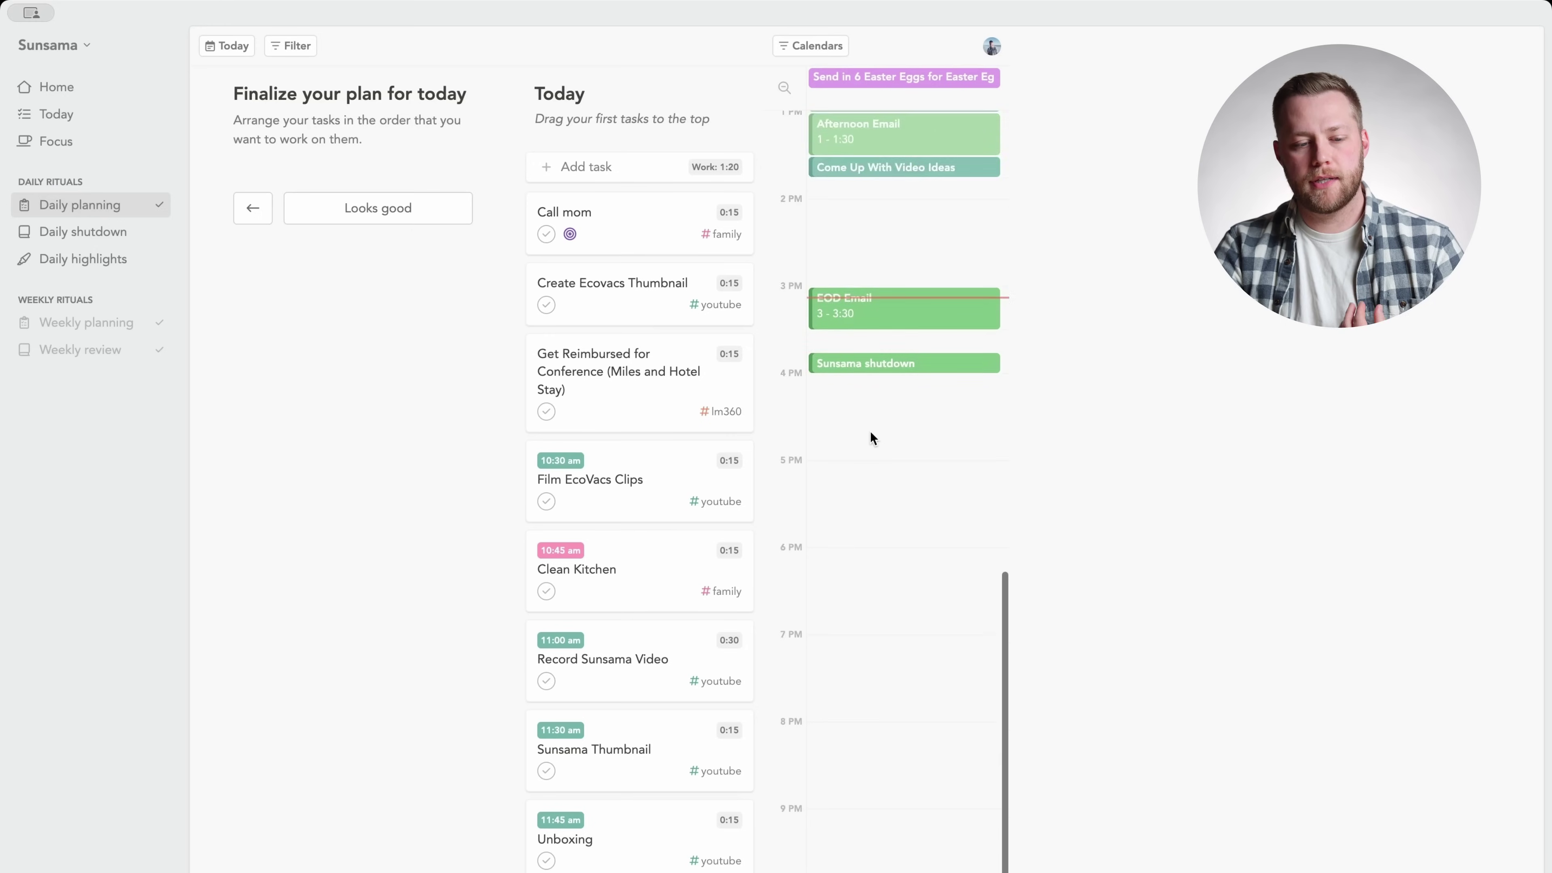
# Schedule Call mom on today's calendar at 3:30 pm
pyautogui.scroll(8, 949, 412)
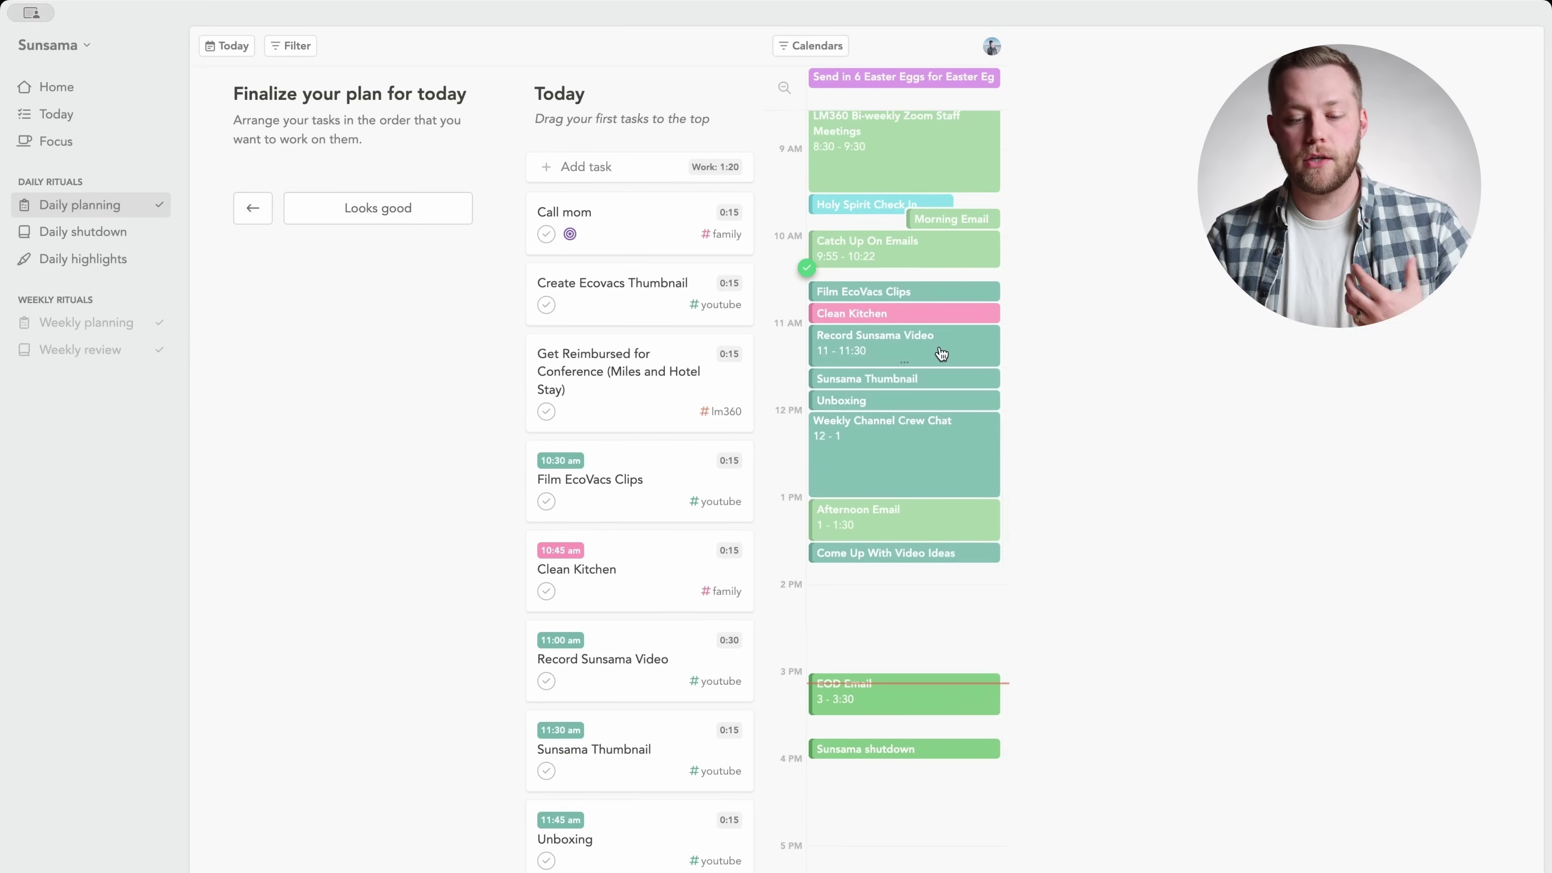
pyautogui.scroll(5, 940, 354)
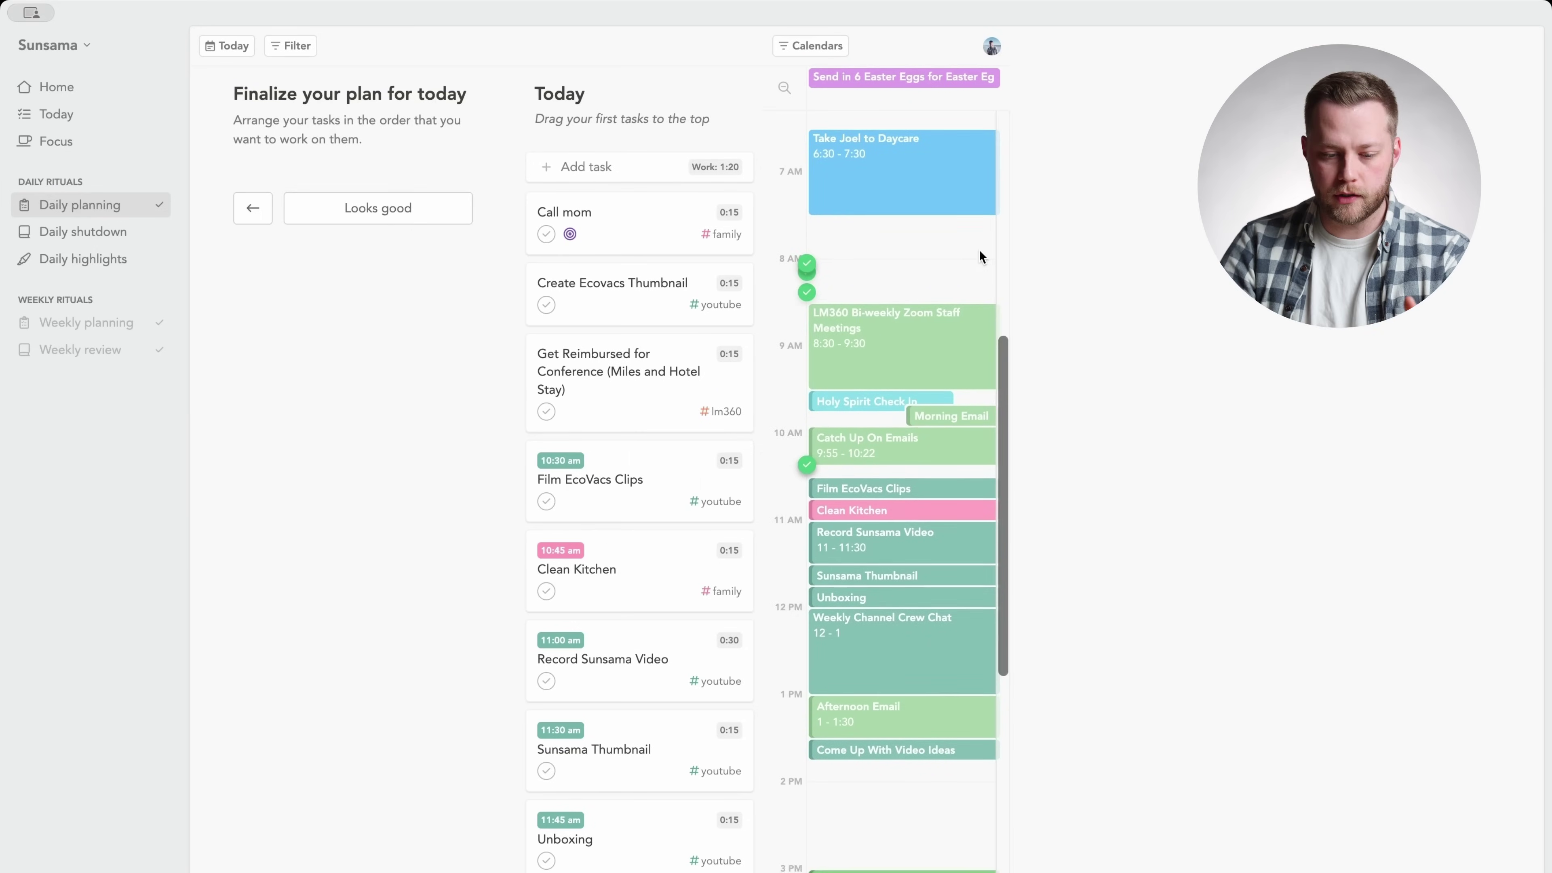
pyautogui.scroll(-2, 977, 248)
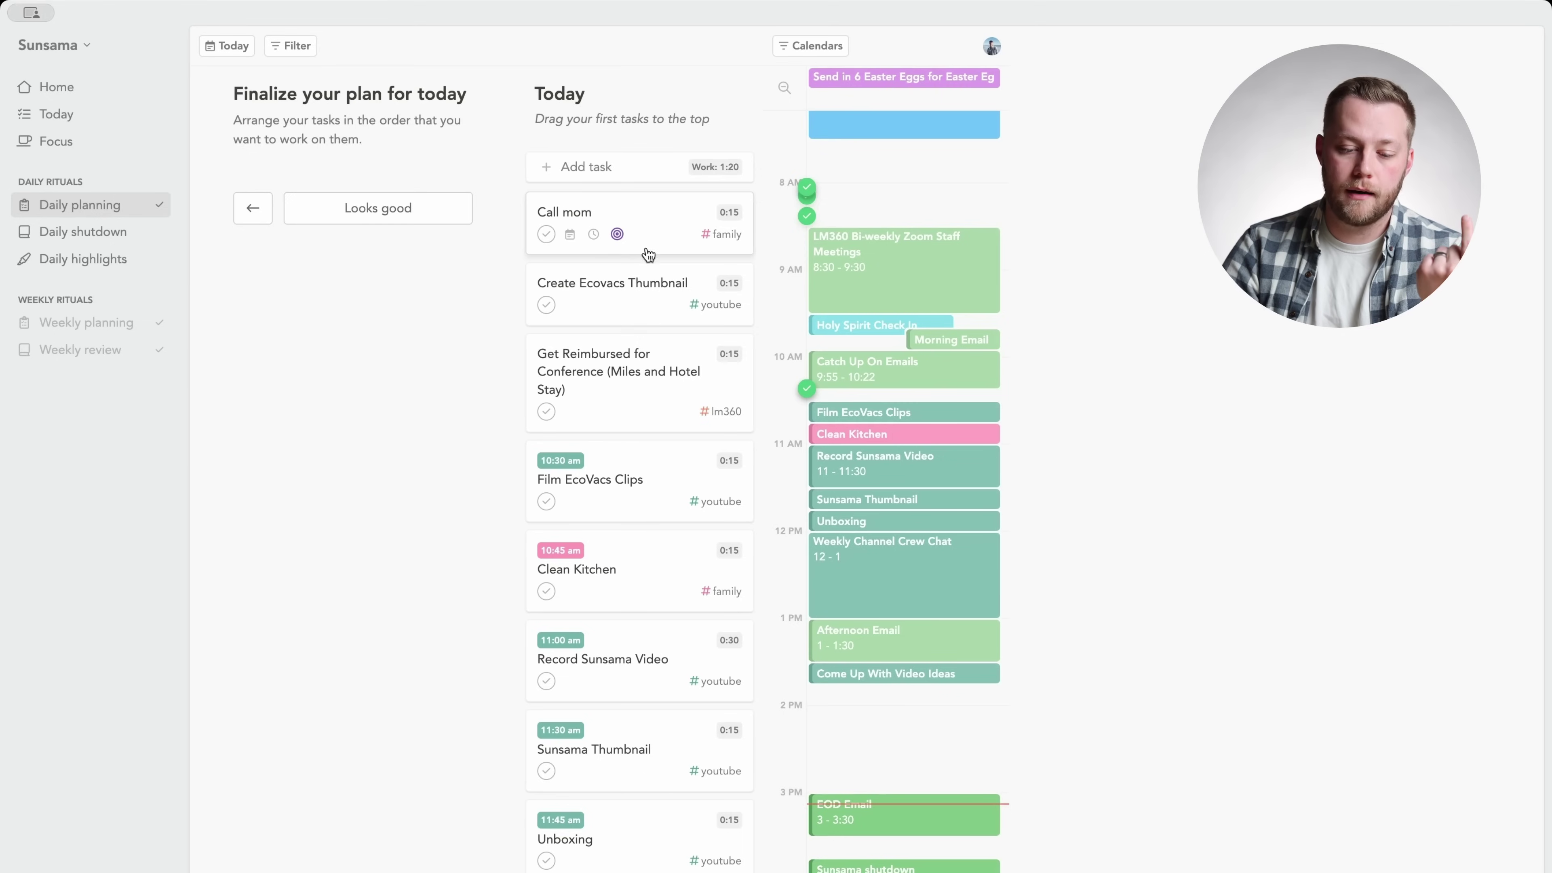
pyautogui.moveTo(652, 233)
pyautogui.mouseDown()
pyautogui.moveTo(921, 166)
pyautogui.moveTo(1000, 202)
pyautogui.moveTo(984, 179)
pyautogui.mouseUp()
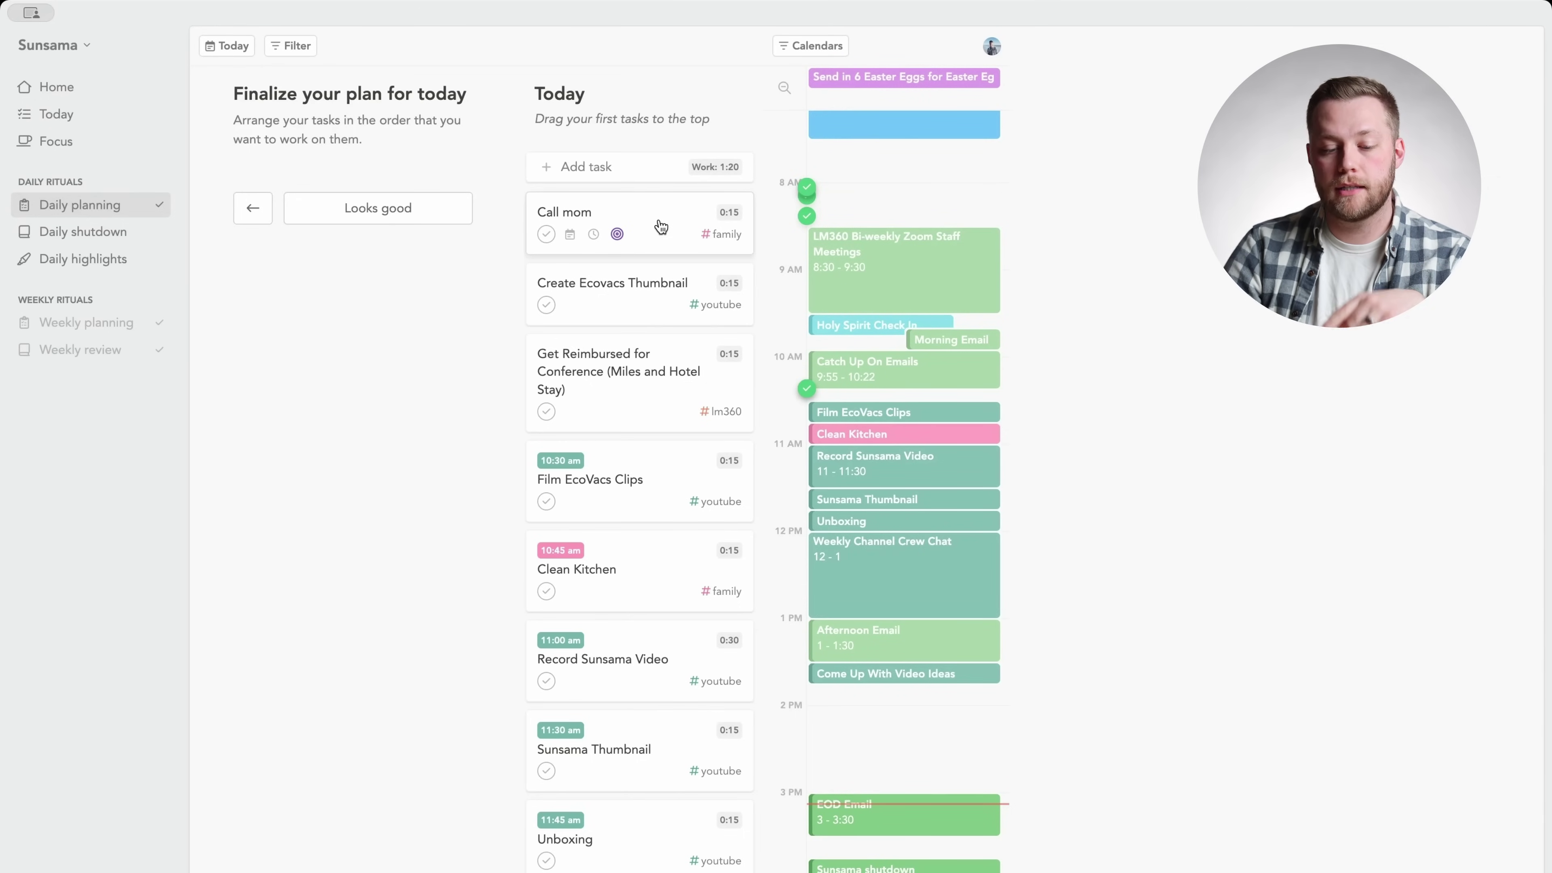
pyautogui.scroll(-10, 660, 223)
pyautogui.scroll(-5, 660, 226)
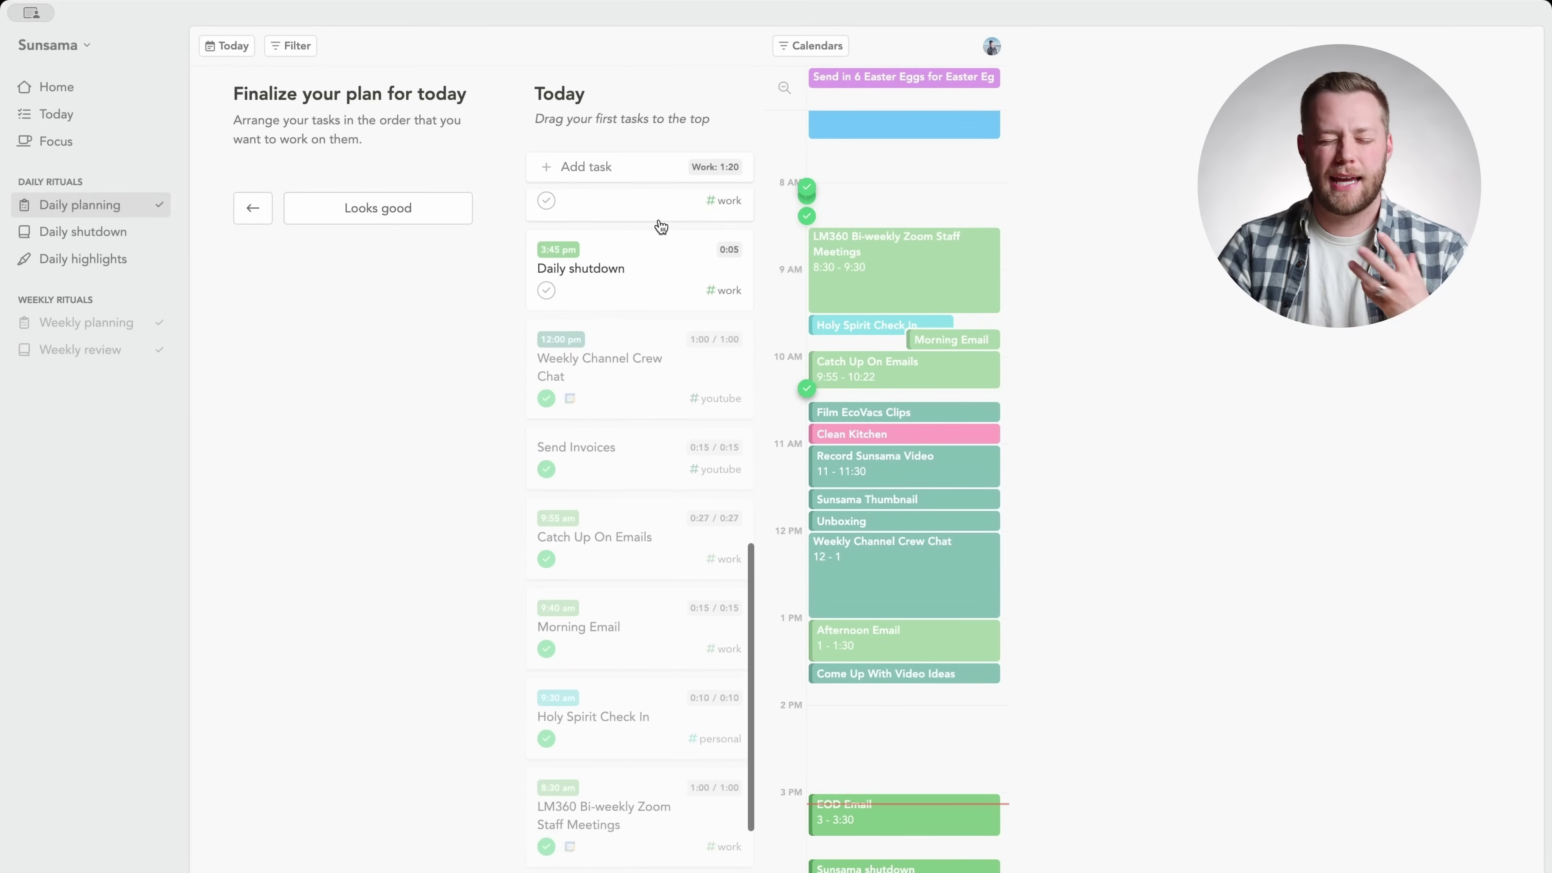
pyautogui.scroll(3, 660, 226)
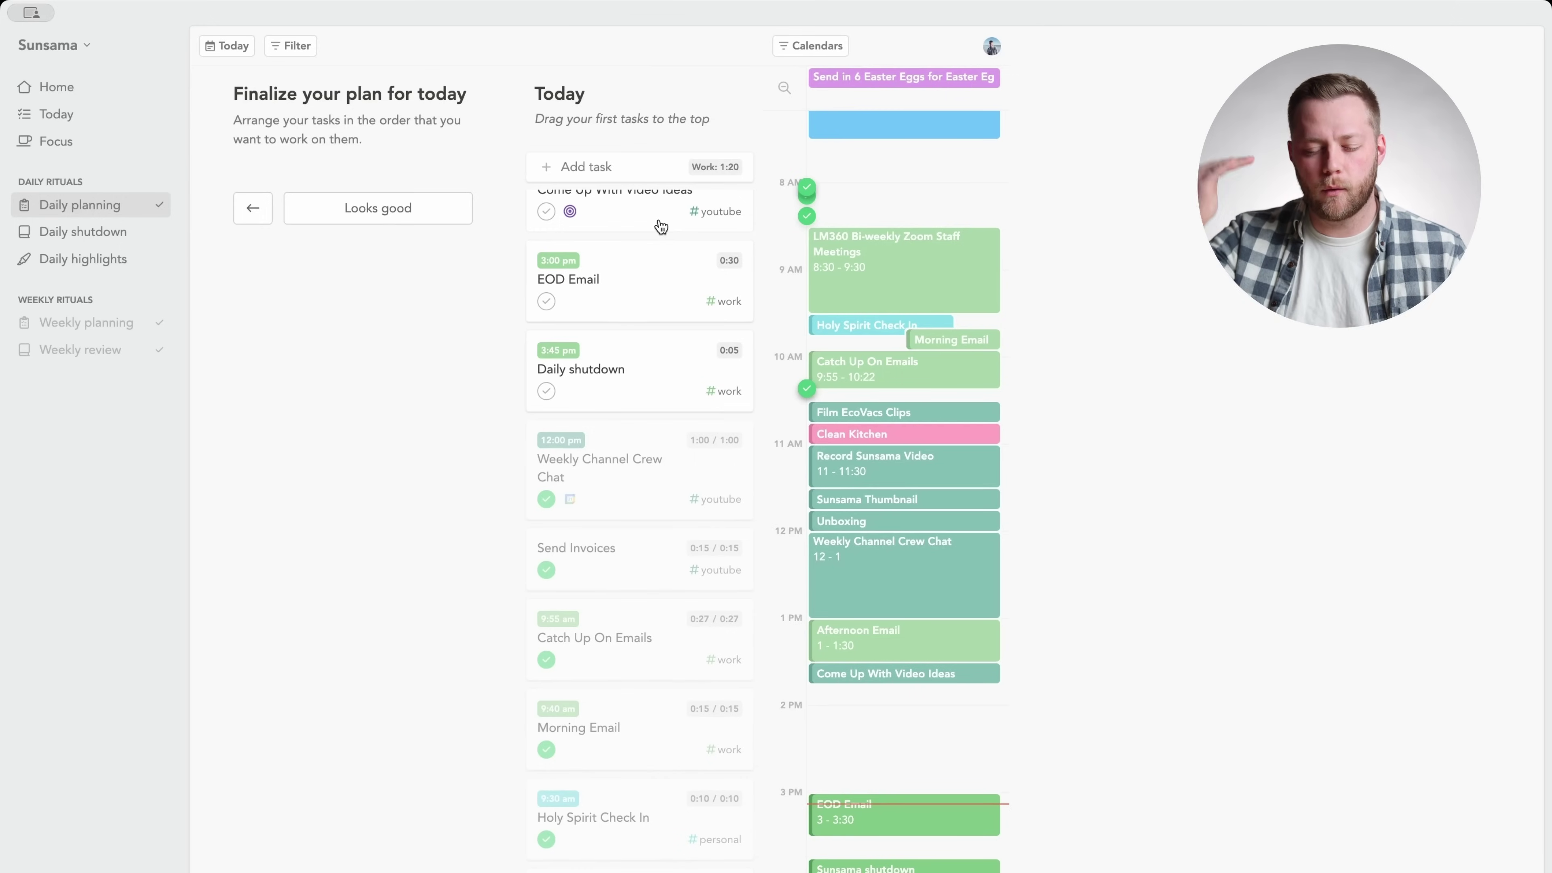
pyautogui.scroll(12, 661, 227)
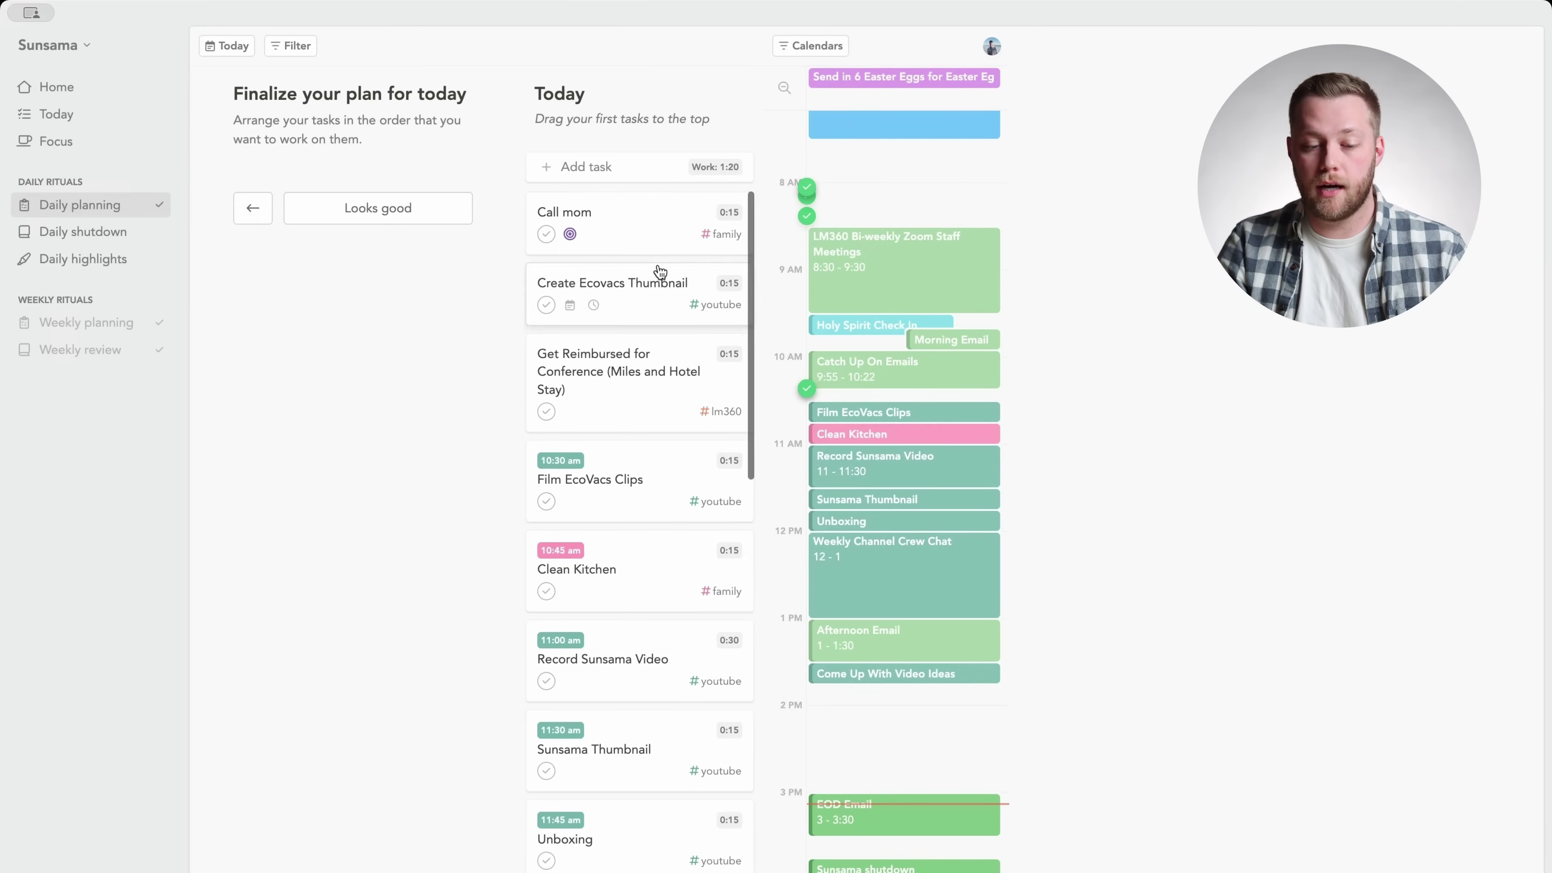
pyautogui.press('x')
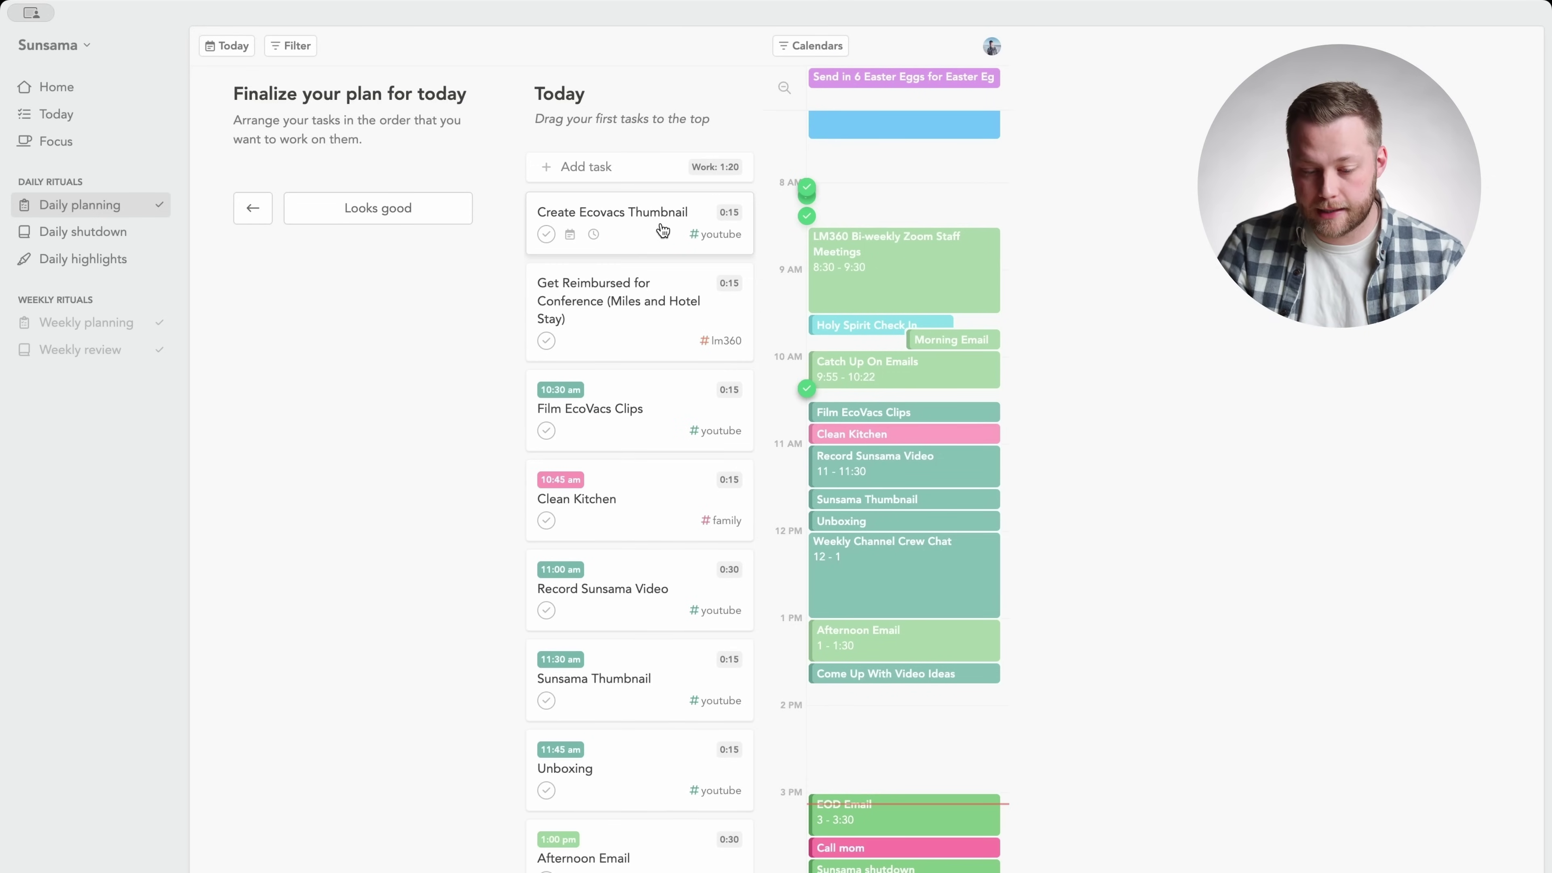
pyautogui.scroll(-3, 938, 682)
pyautogui.scroll(-2, 939, 684)
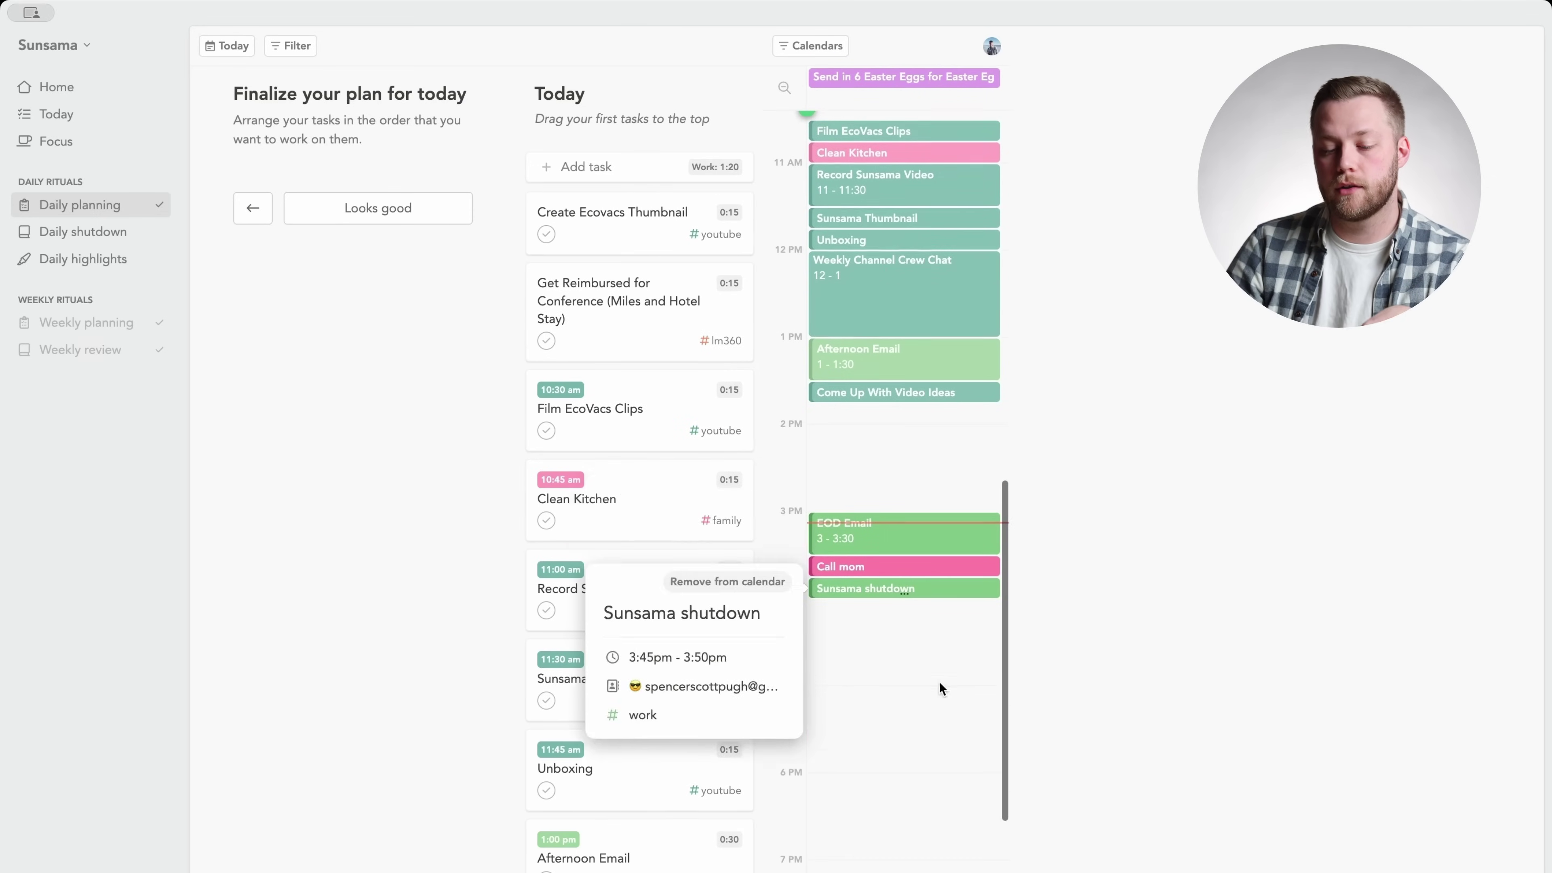
pyautogui.scroll(2, 918, 806)
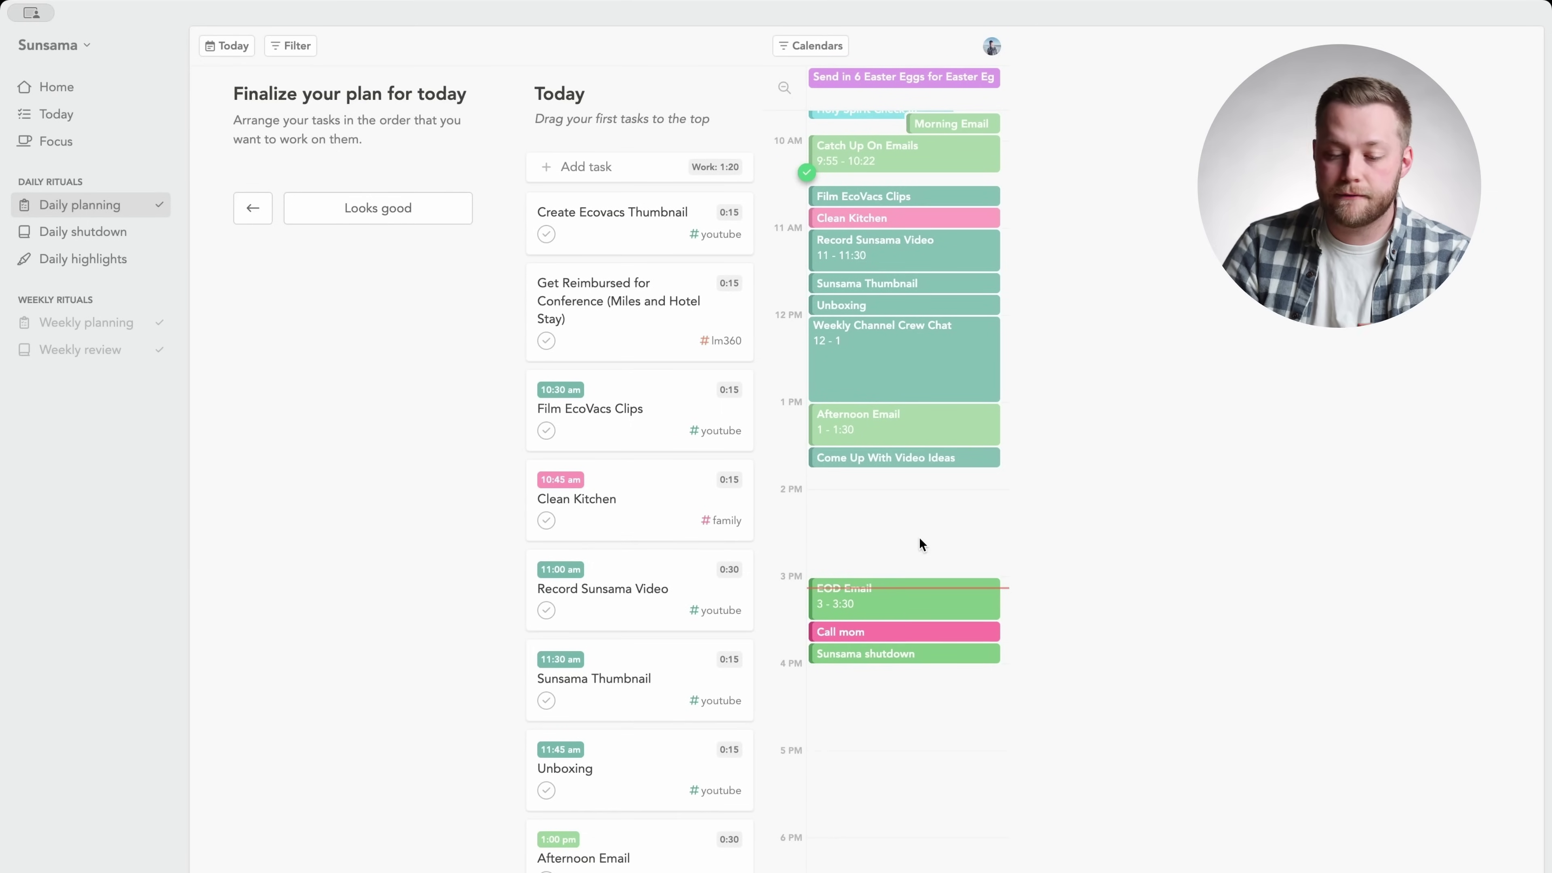
pyautogui.scroll(1, 919, 535)
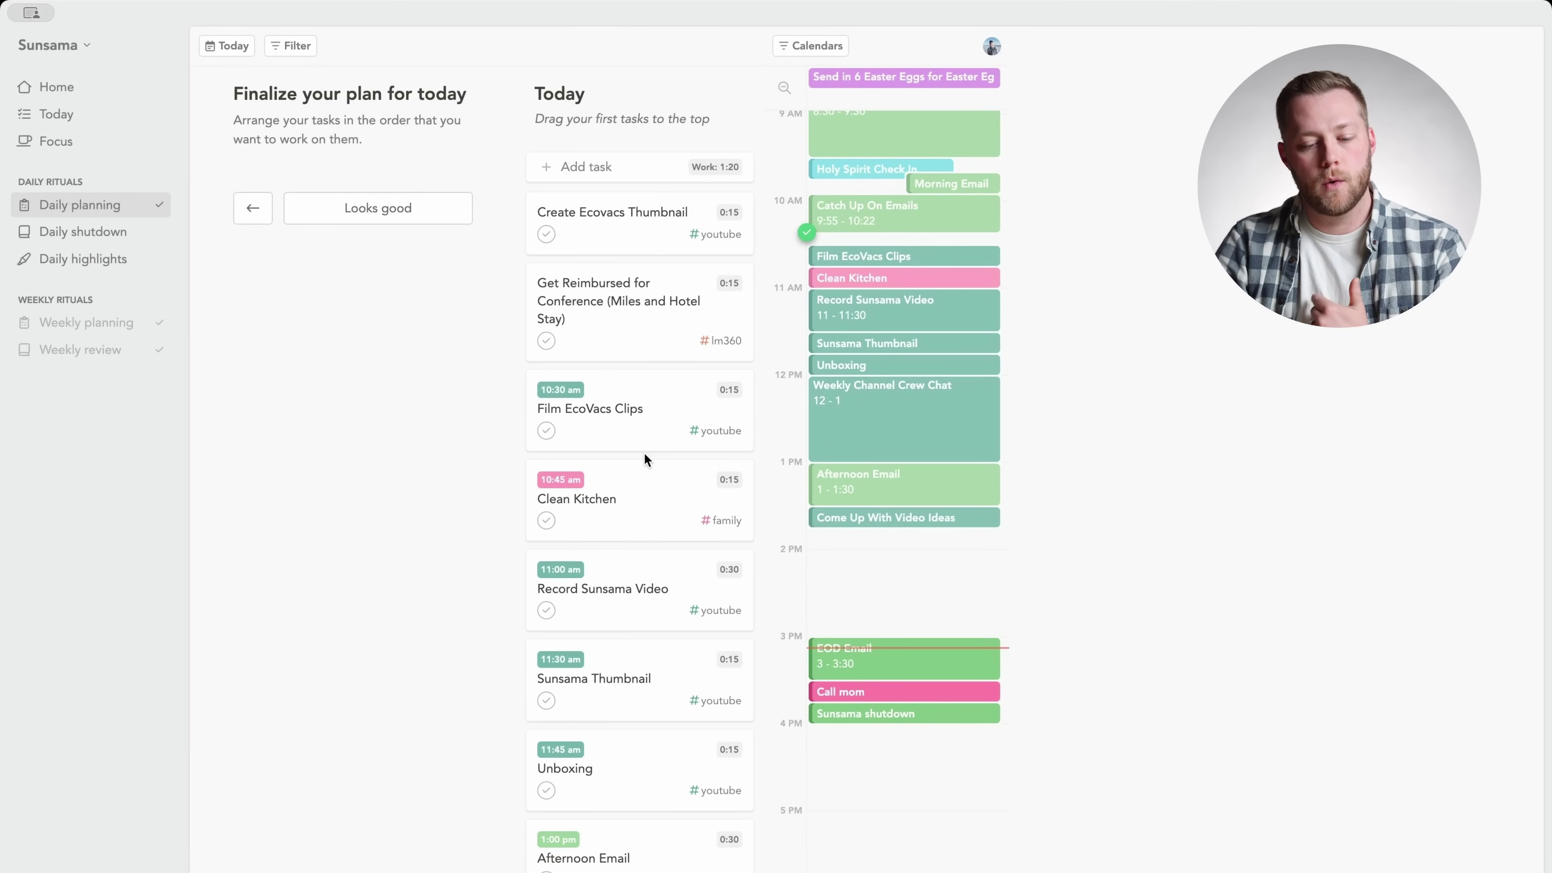
# Mark the Unboxing task as done in the Today list
pyautogui.scroll(-2, 643, 453)
pyautogui.scroll(2, 645, 454)
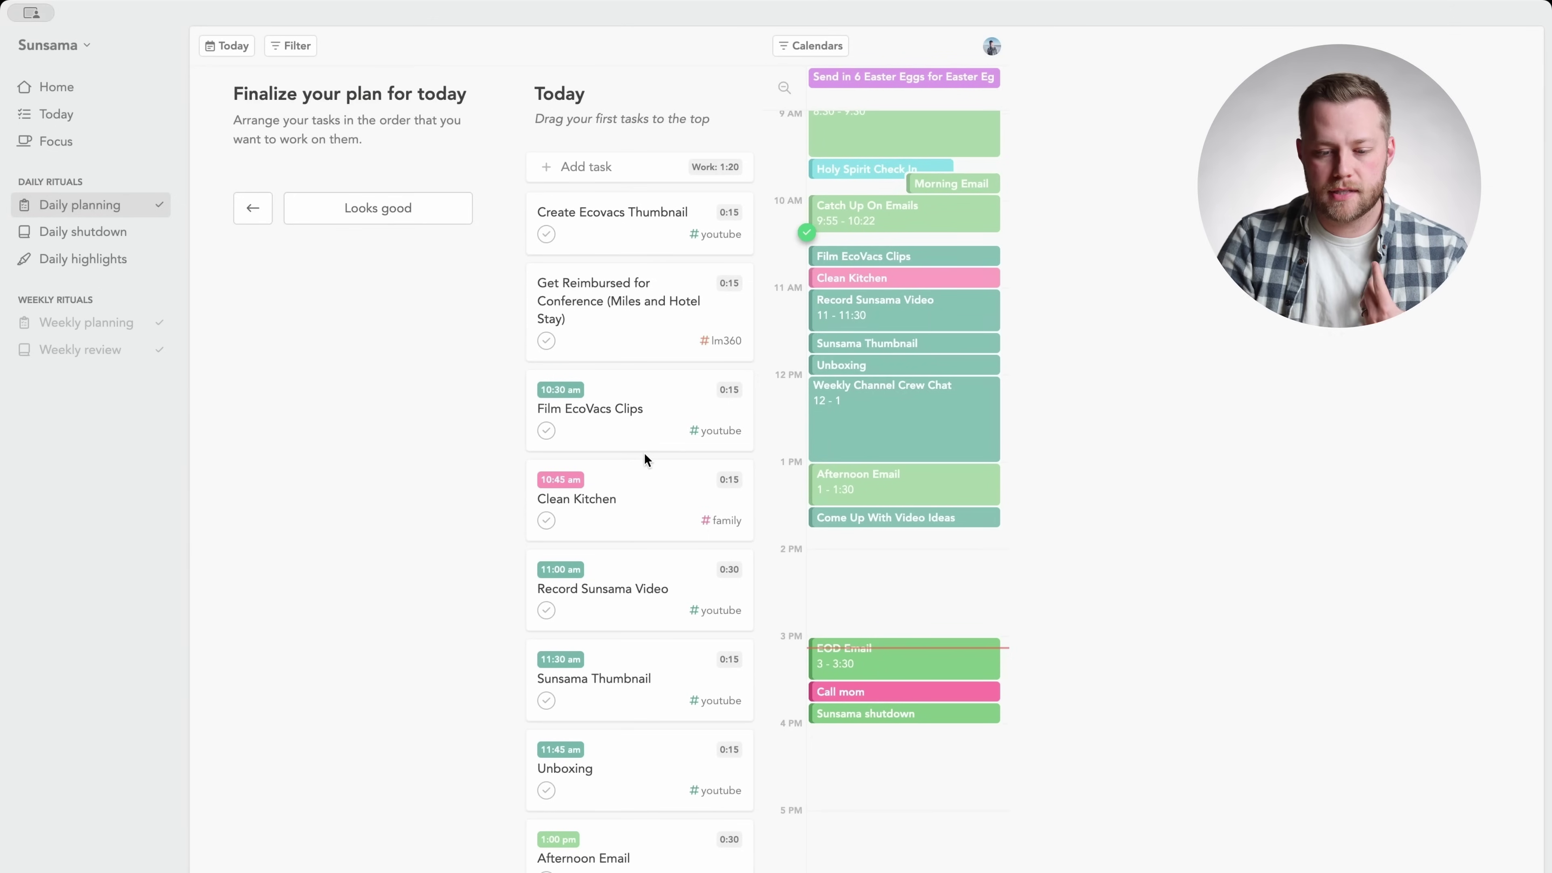
pyautogui.scroll(3, 856, 440)
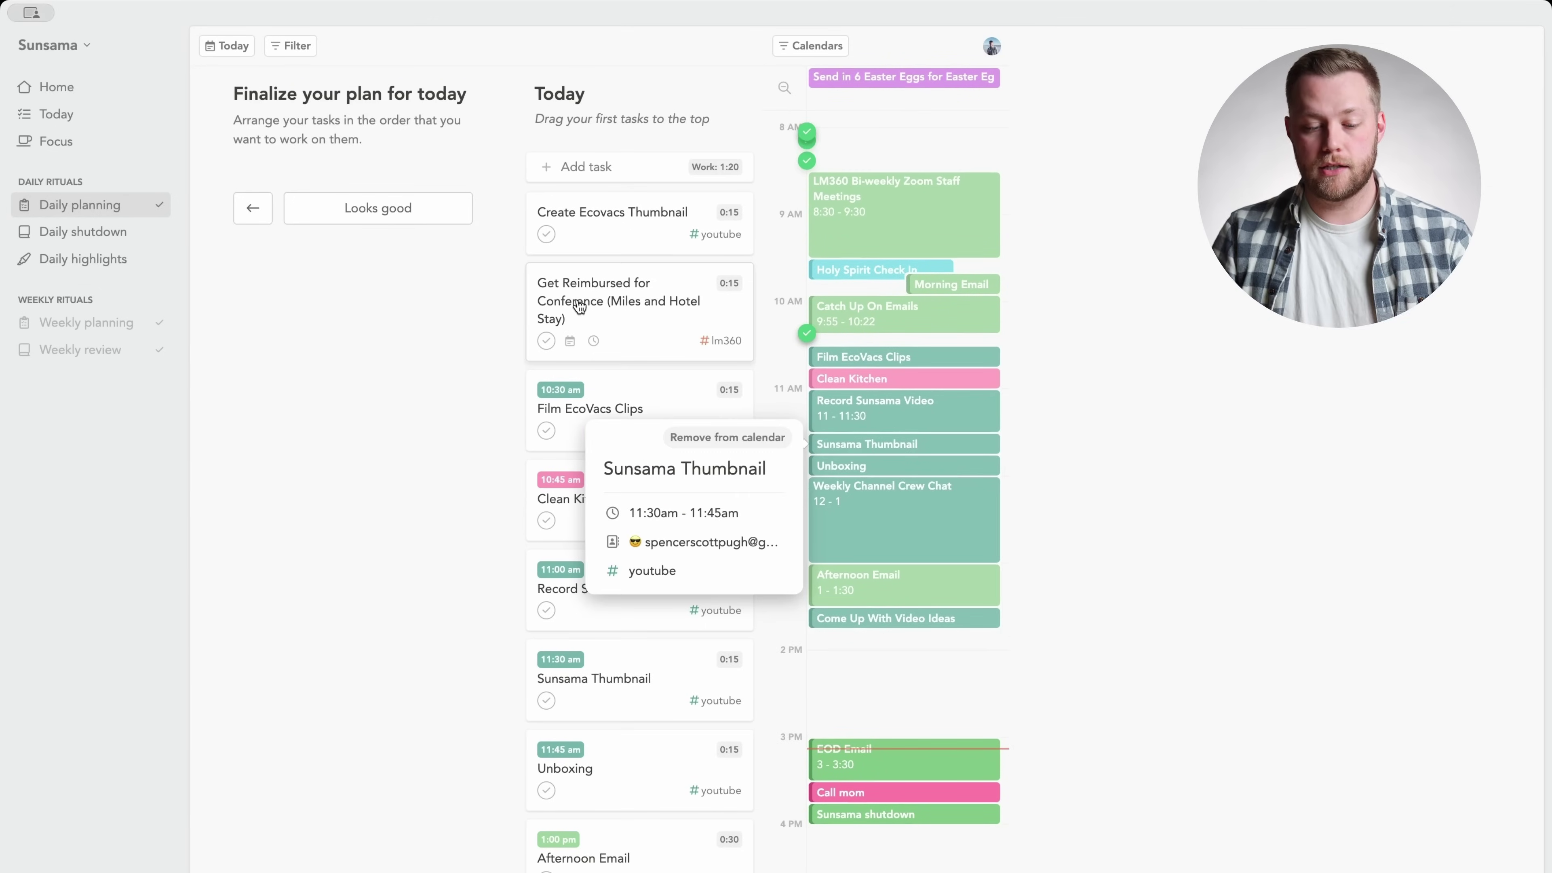
pyautogui.scroll(-5, 601, 304)
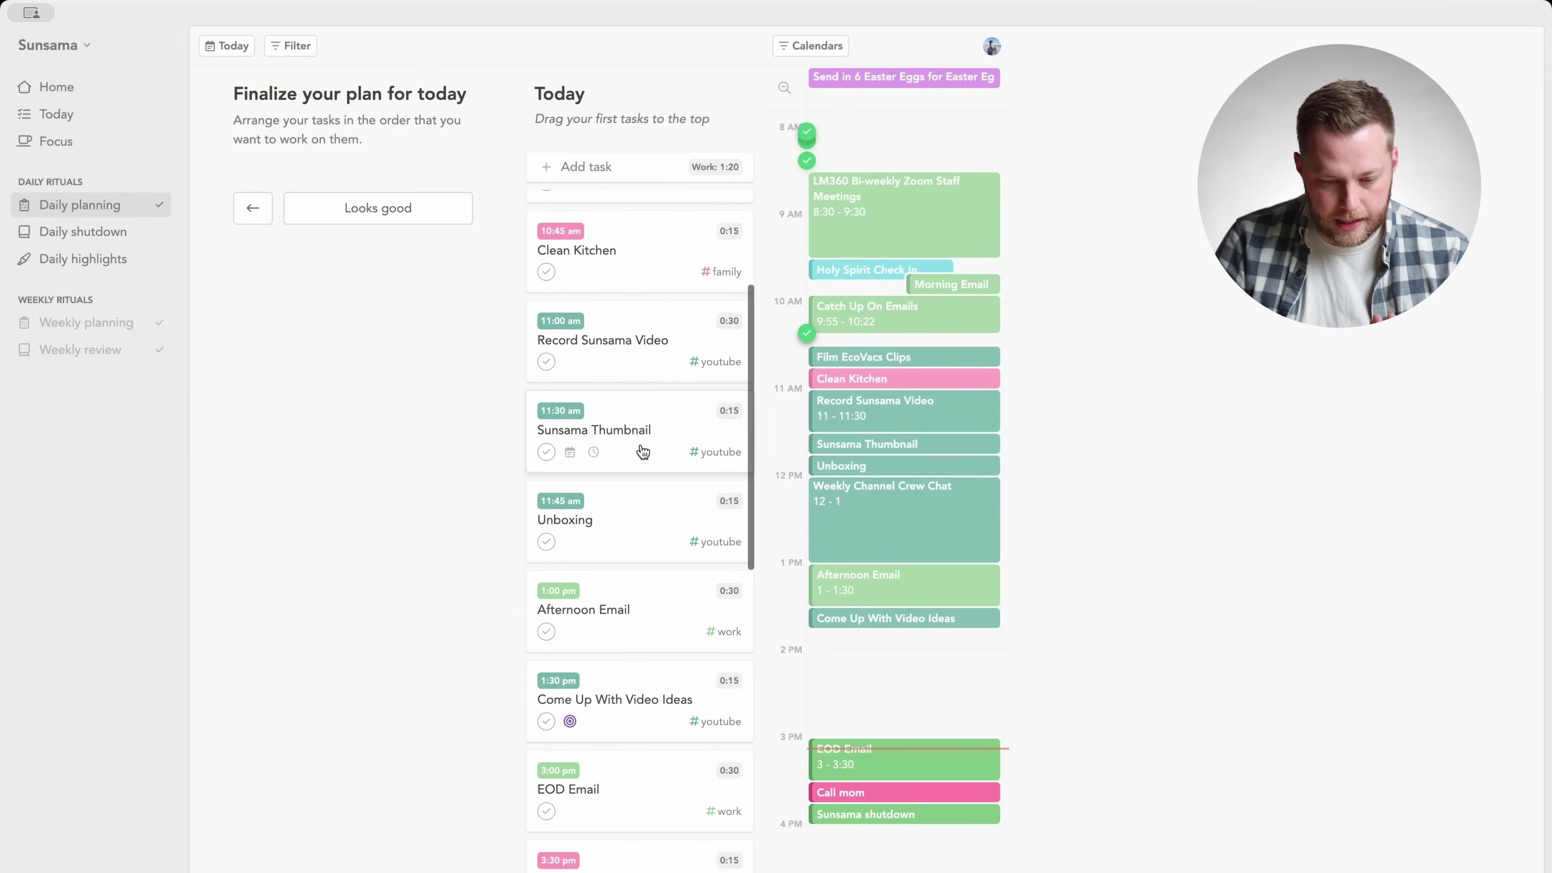
pyautogui.click(546, 533)
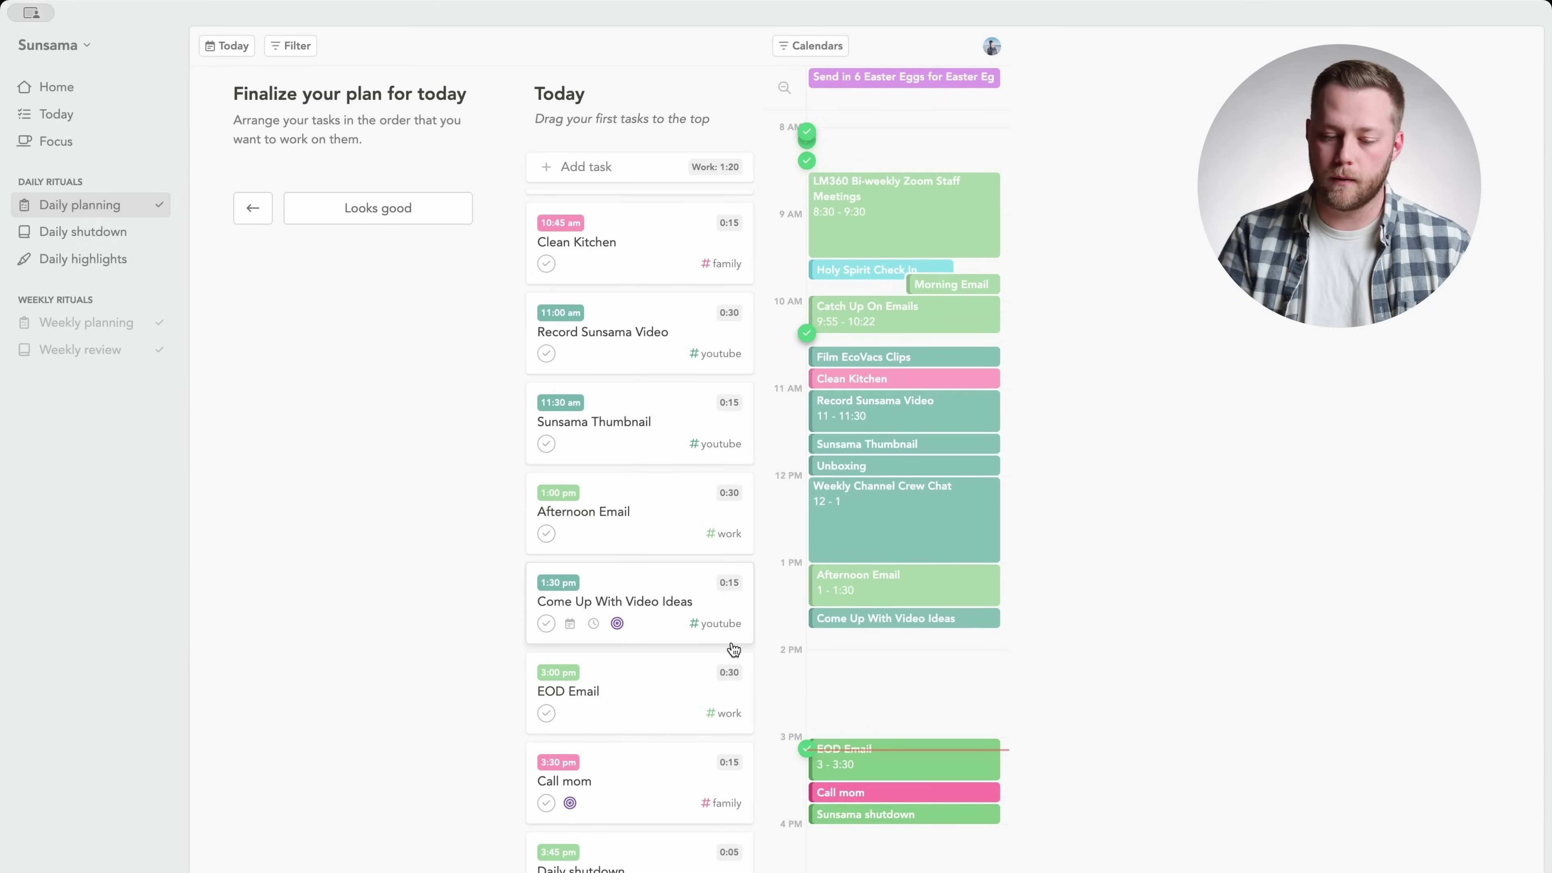
# Shorten the Call mom block to 5 minutes, 3:30–3:35, bringing today's total to 1:10
pyautogui.scroll(-6, 708, 705)
pyautogui.scroll(10, 707, 705)
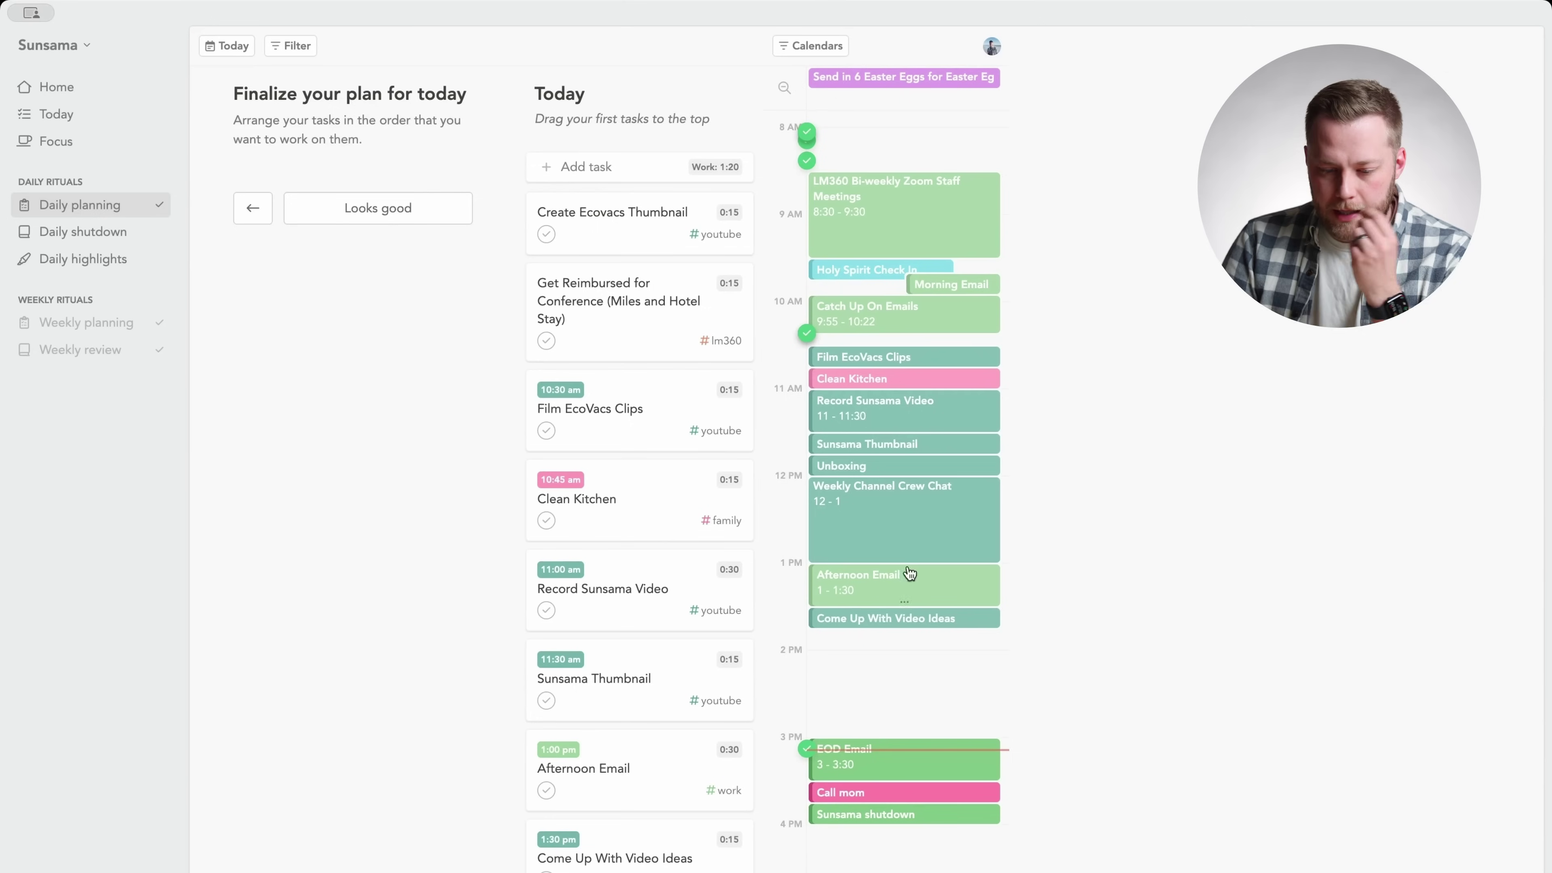
pyautogui.moveTo(908, 797); pyautogui.dragTo(958, 794)
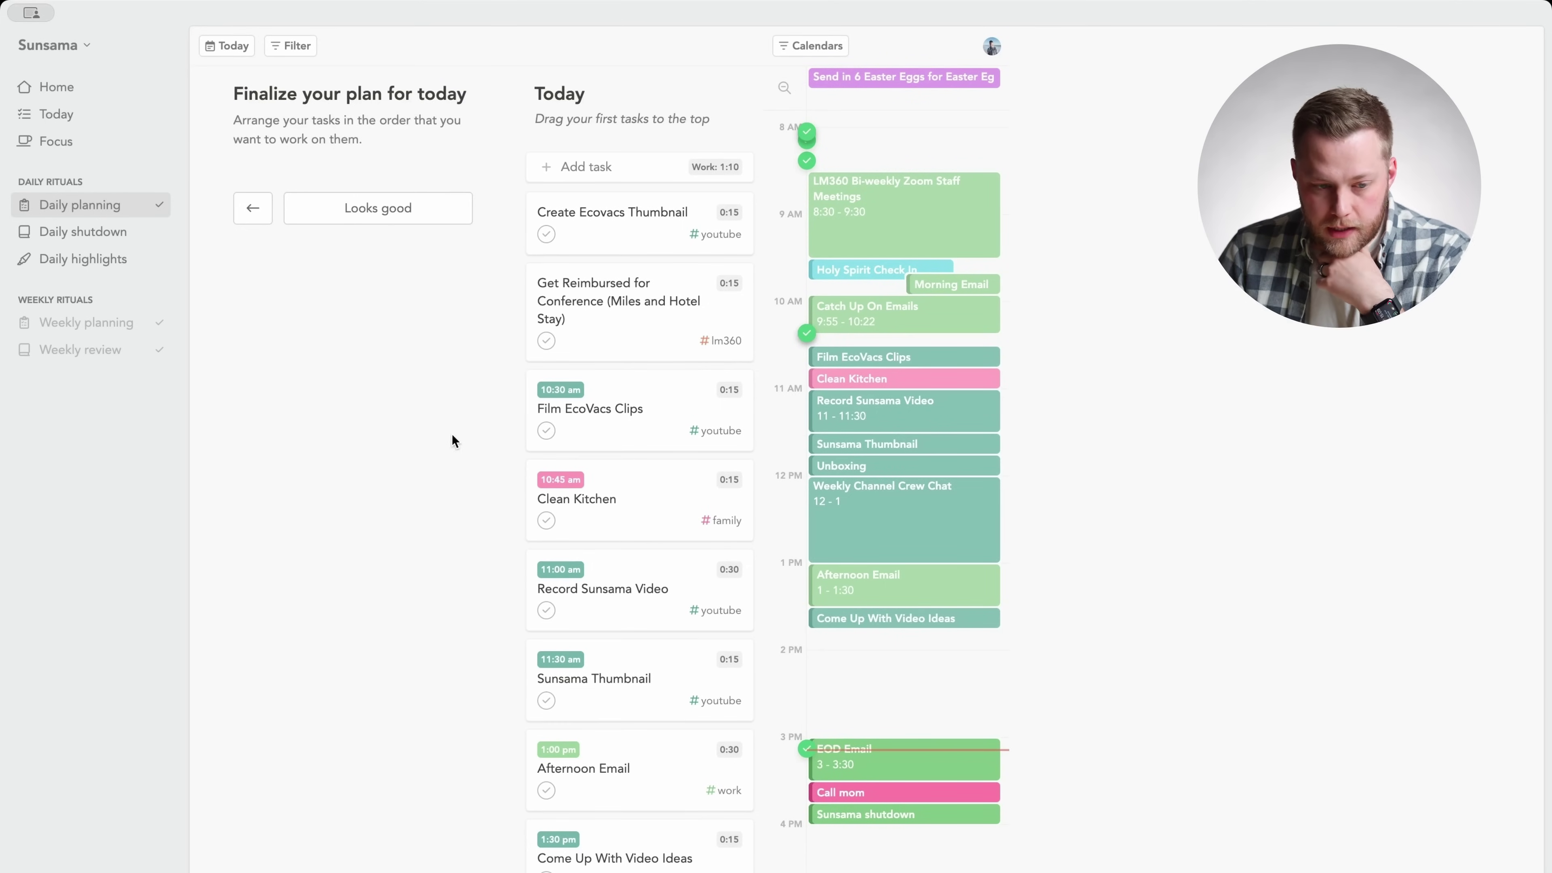
# Accept the finalized plan and finish the Daily plan summary to start the day
pyautogui.click(405, 215)
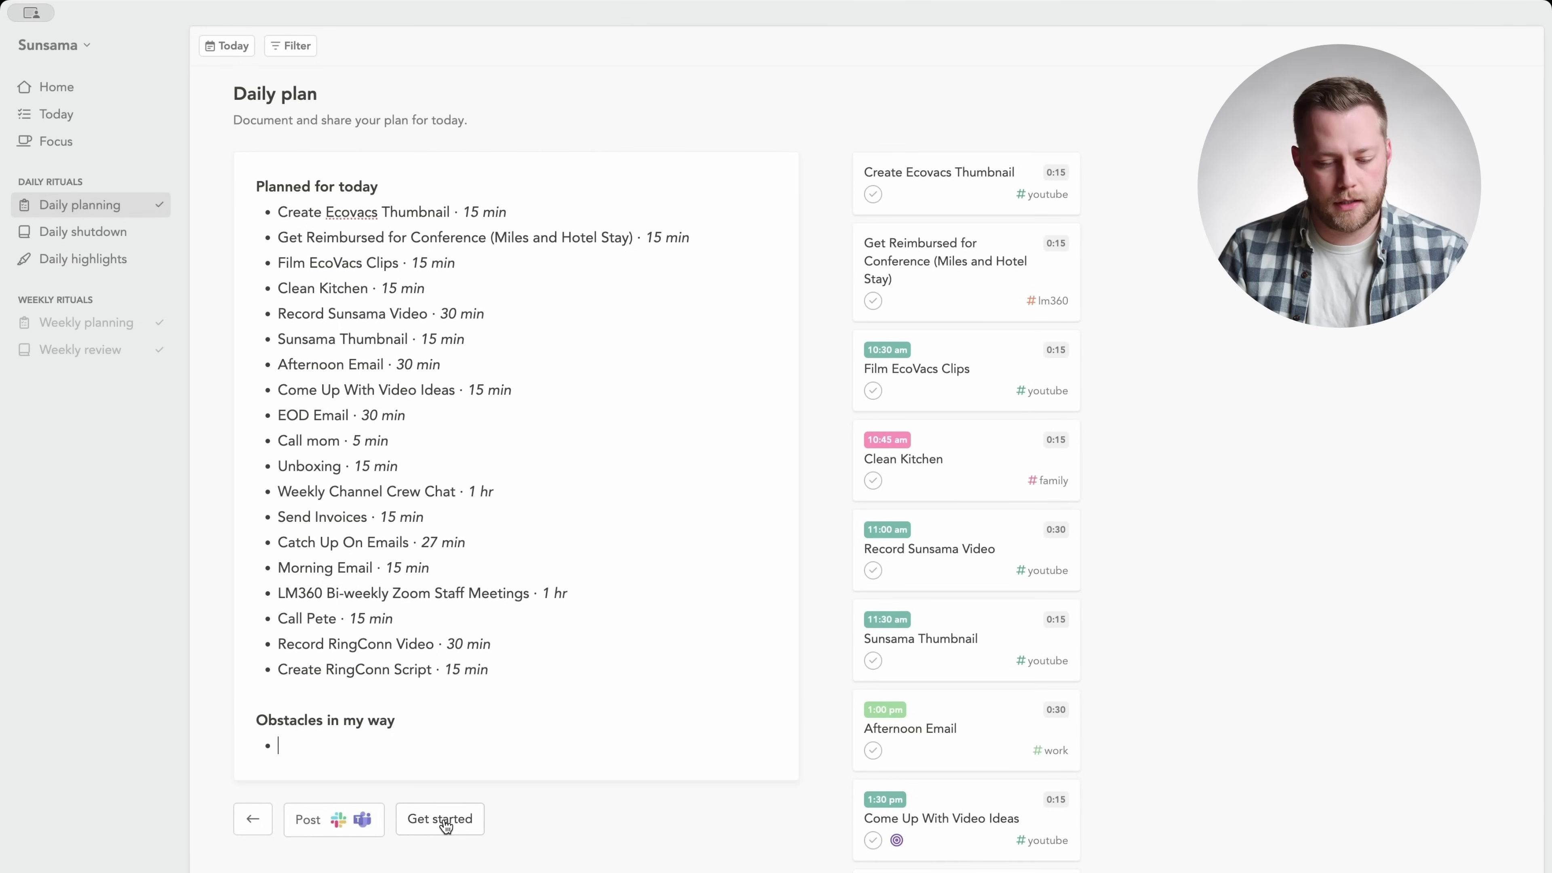
pyautogui.click(446, 826)
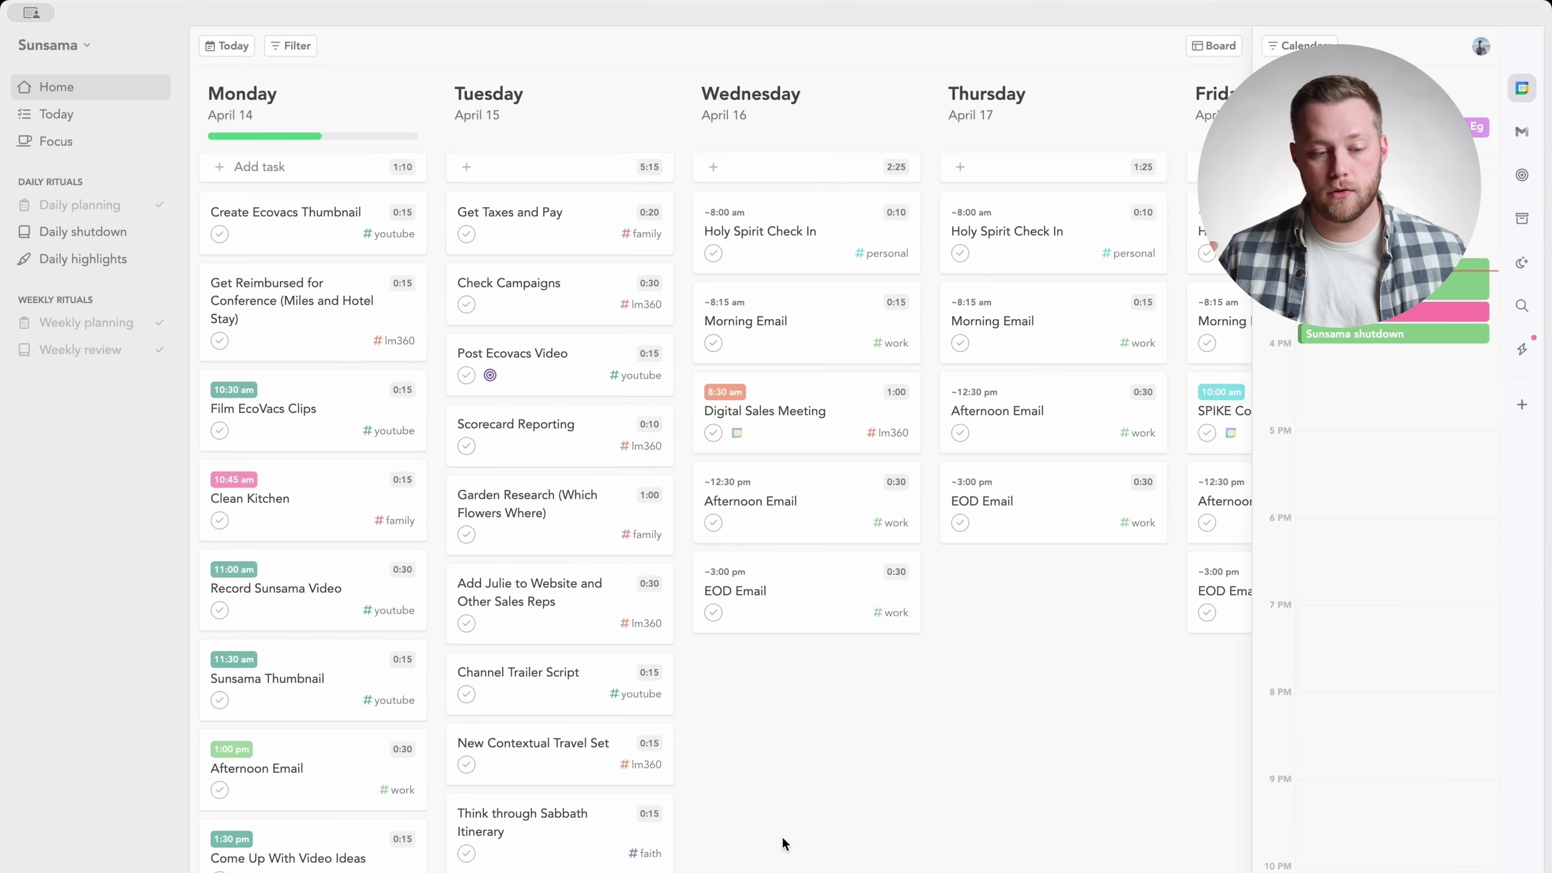
# On the weekday-column Home board, check off Film EcoVacs Clips in Monday's column
pyautogui.click(81, 116)
pyautogui.moveTo(18, 46)
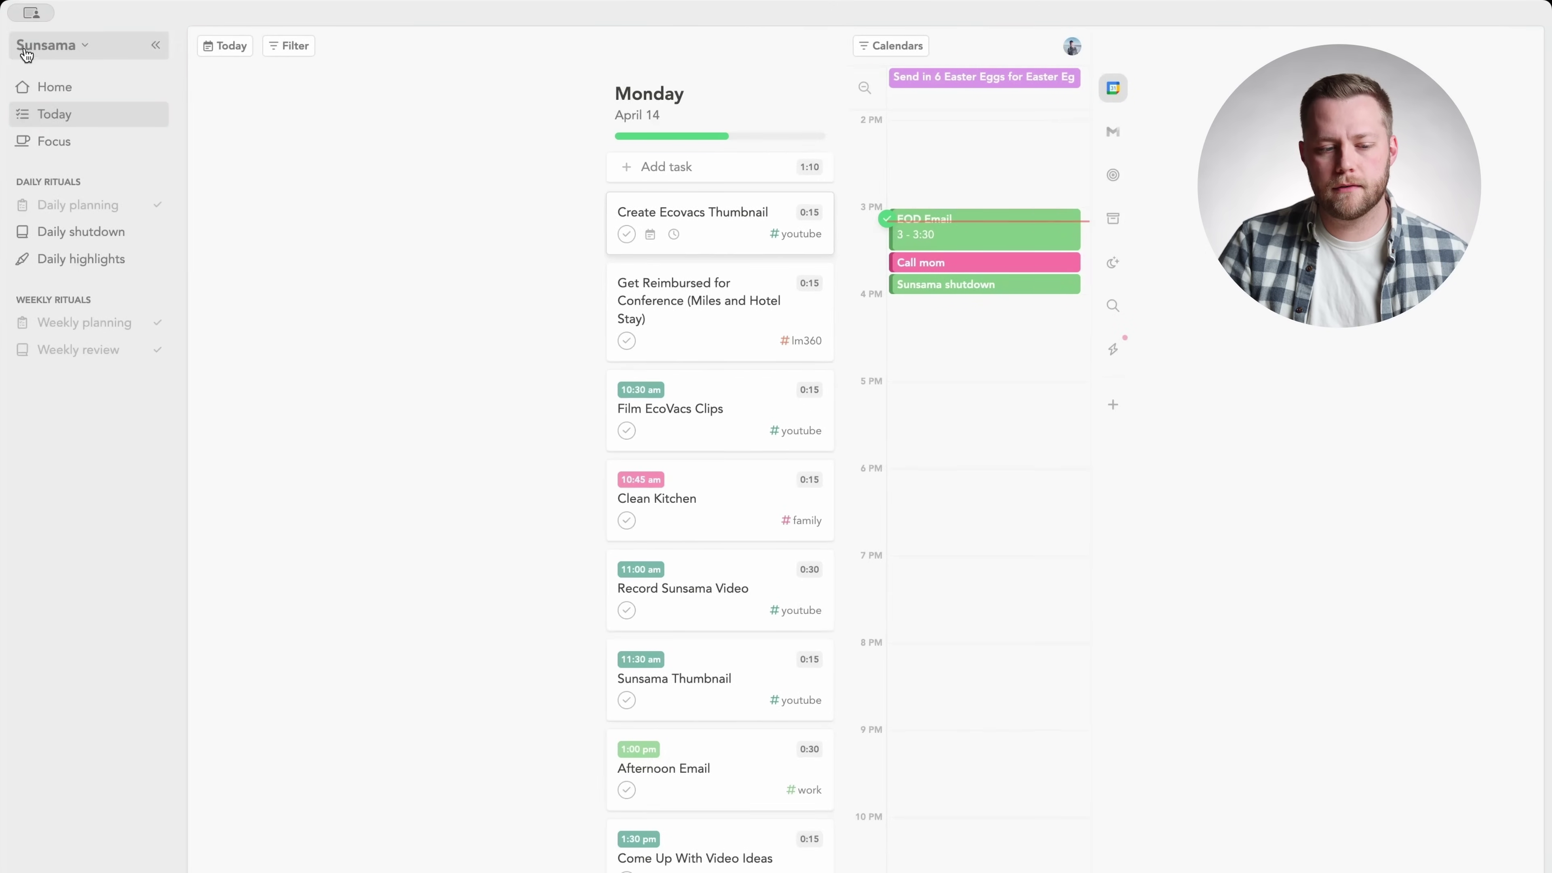
pyautogui.click(119, 90)
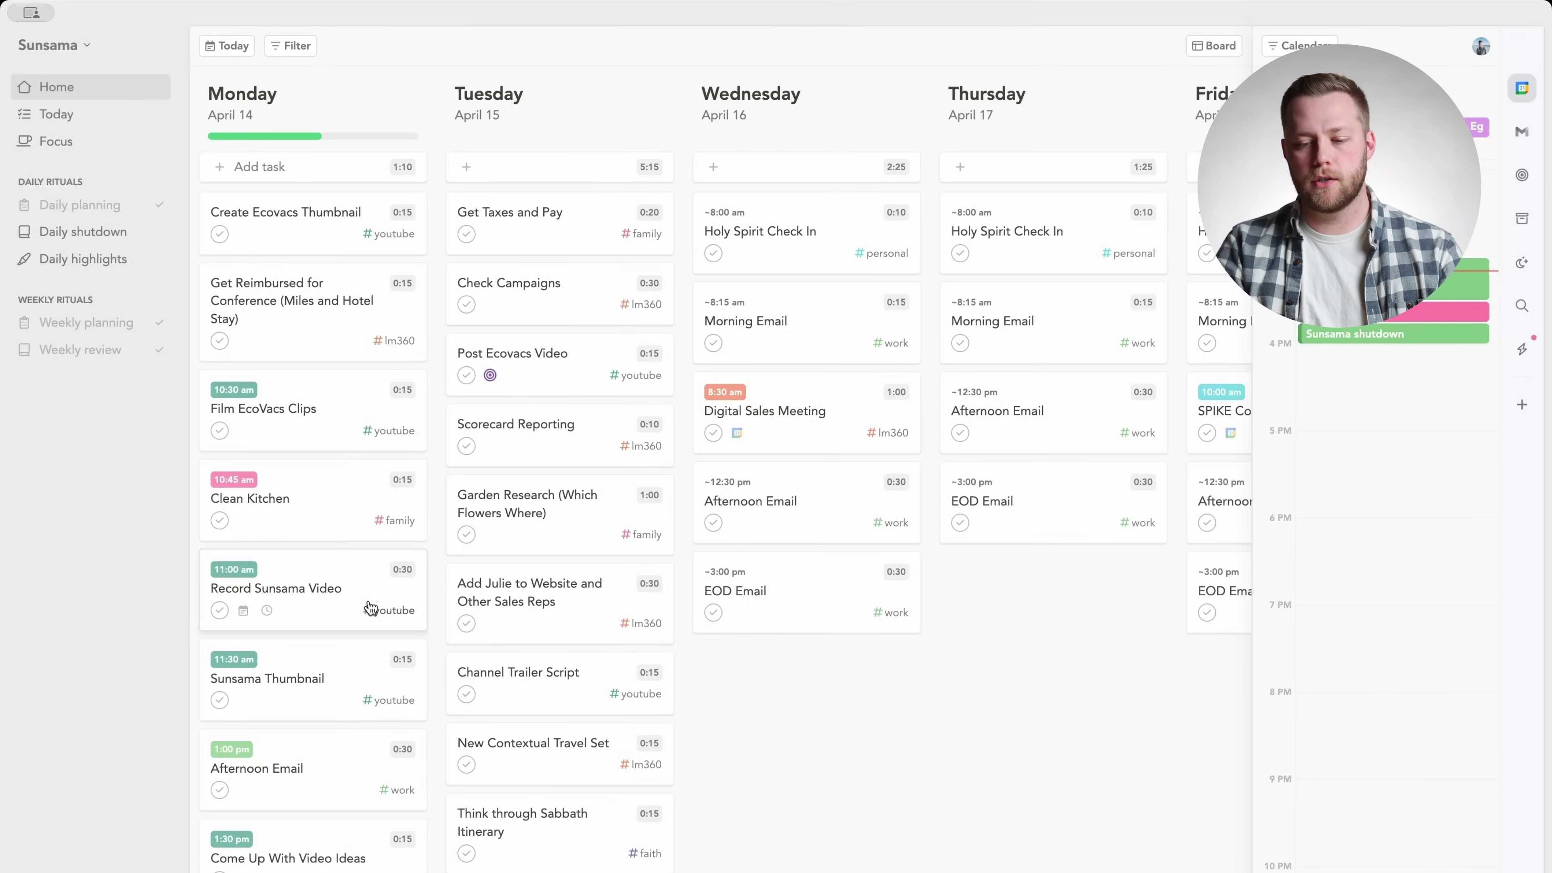
pyautogui.scroll(5, 1355, 433)
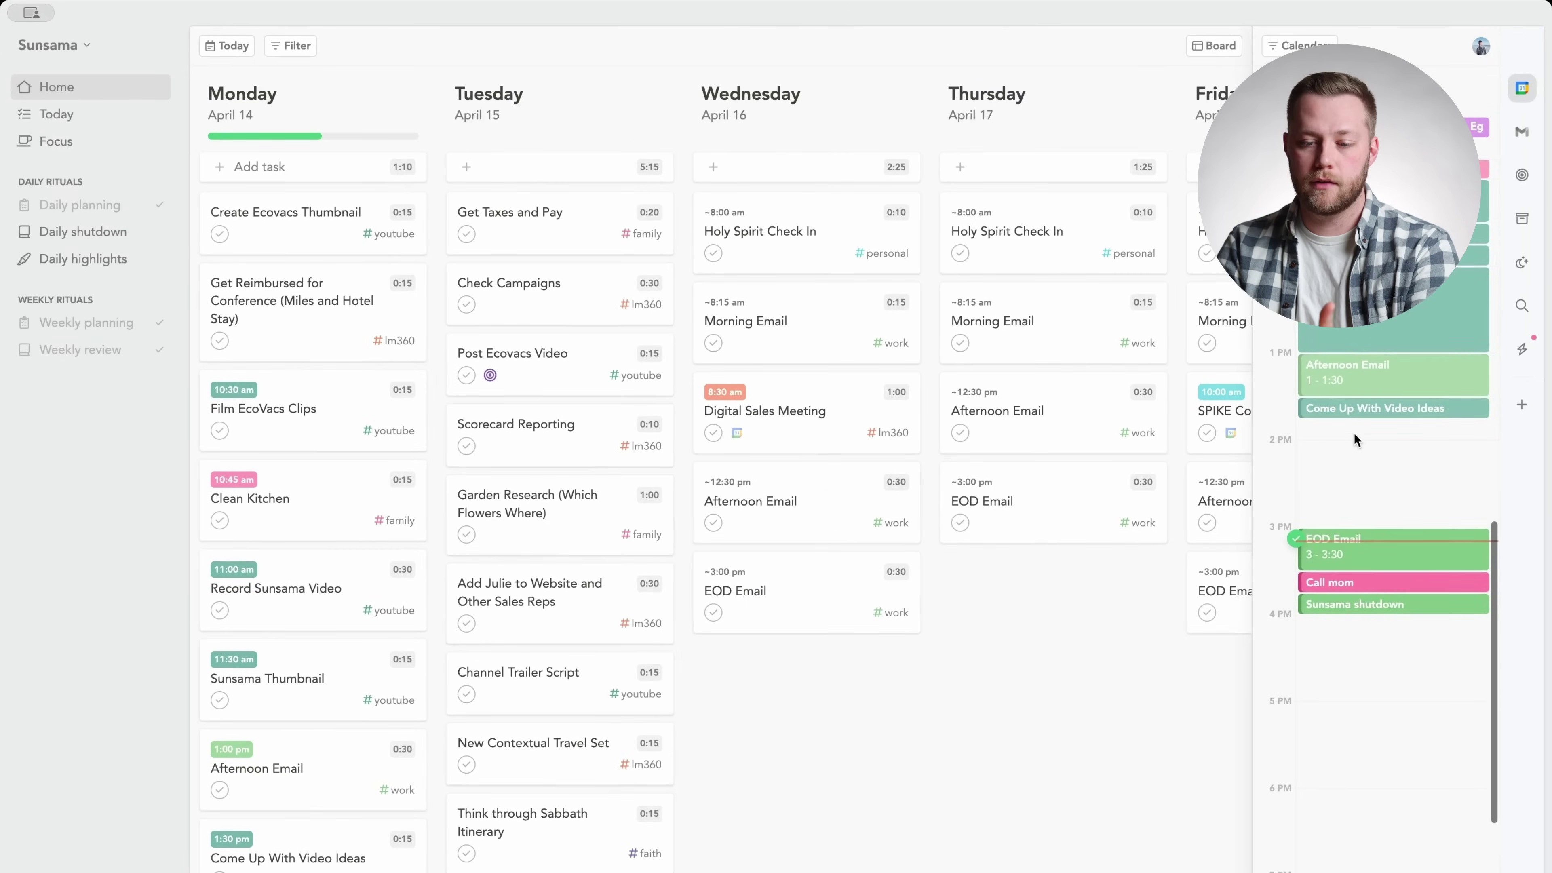
pyautogui.scroll(1, 1354, 433)
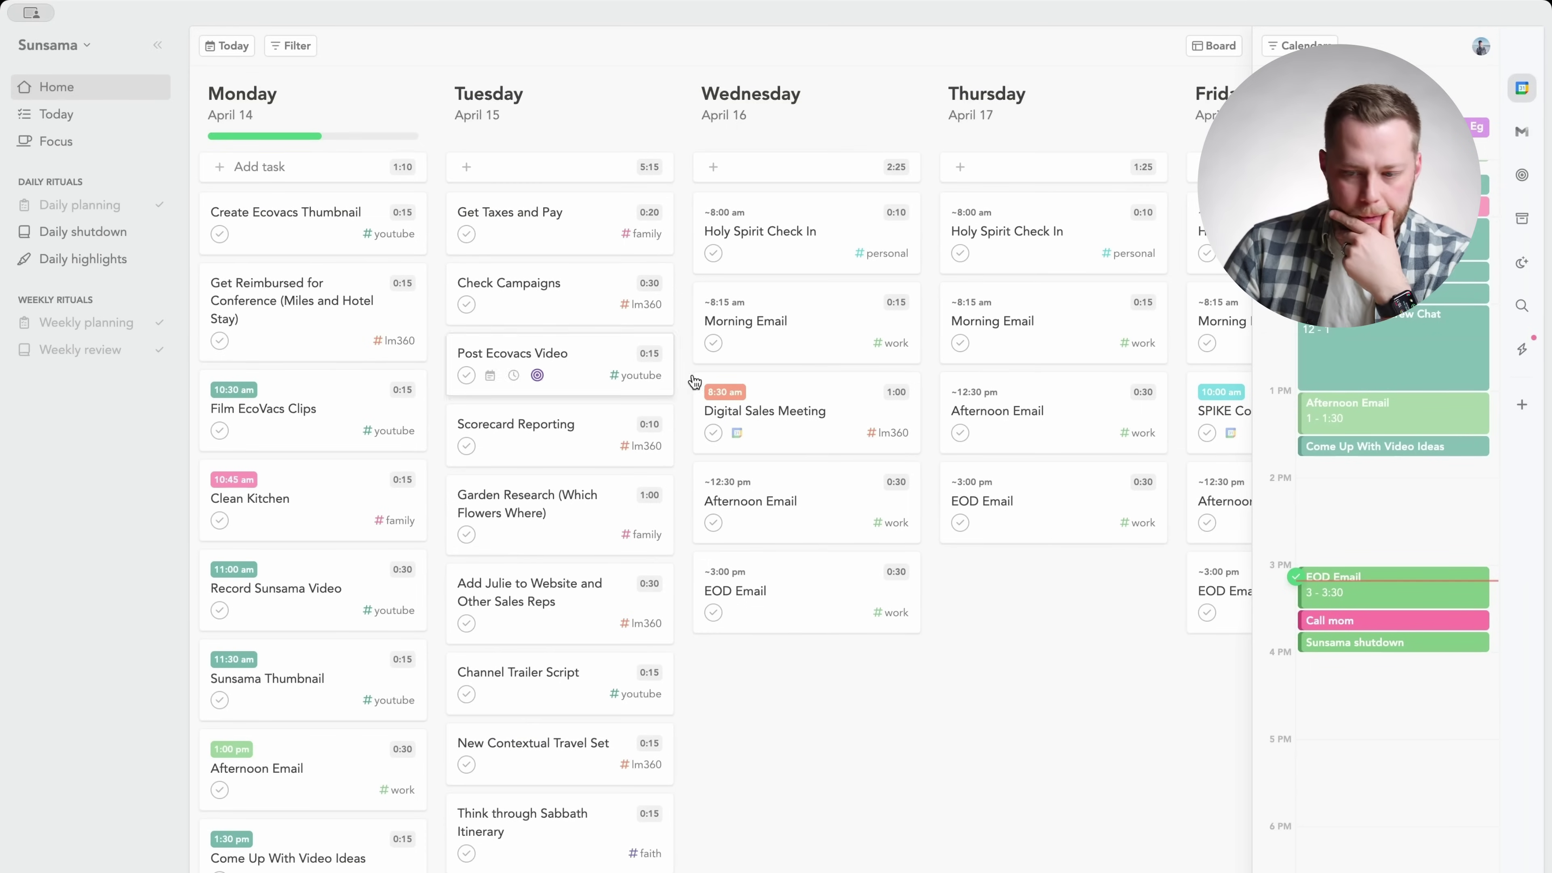
pyautogui.scroll(-3, 392, 592)
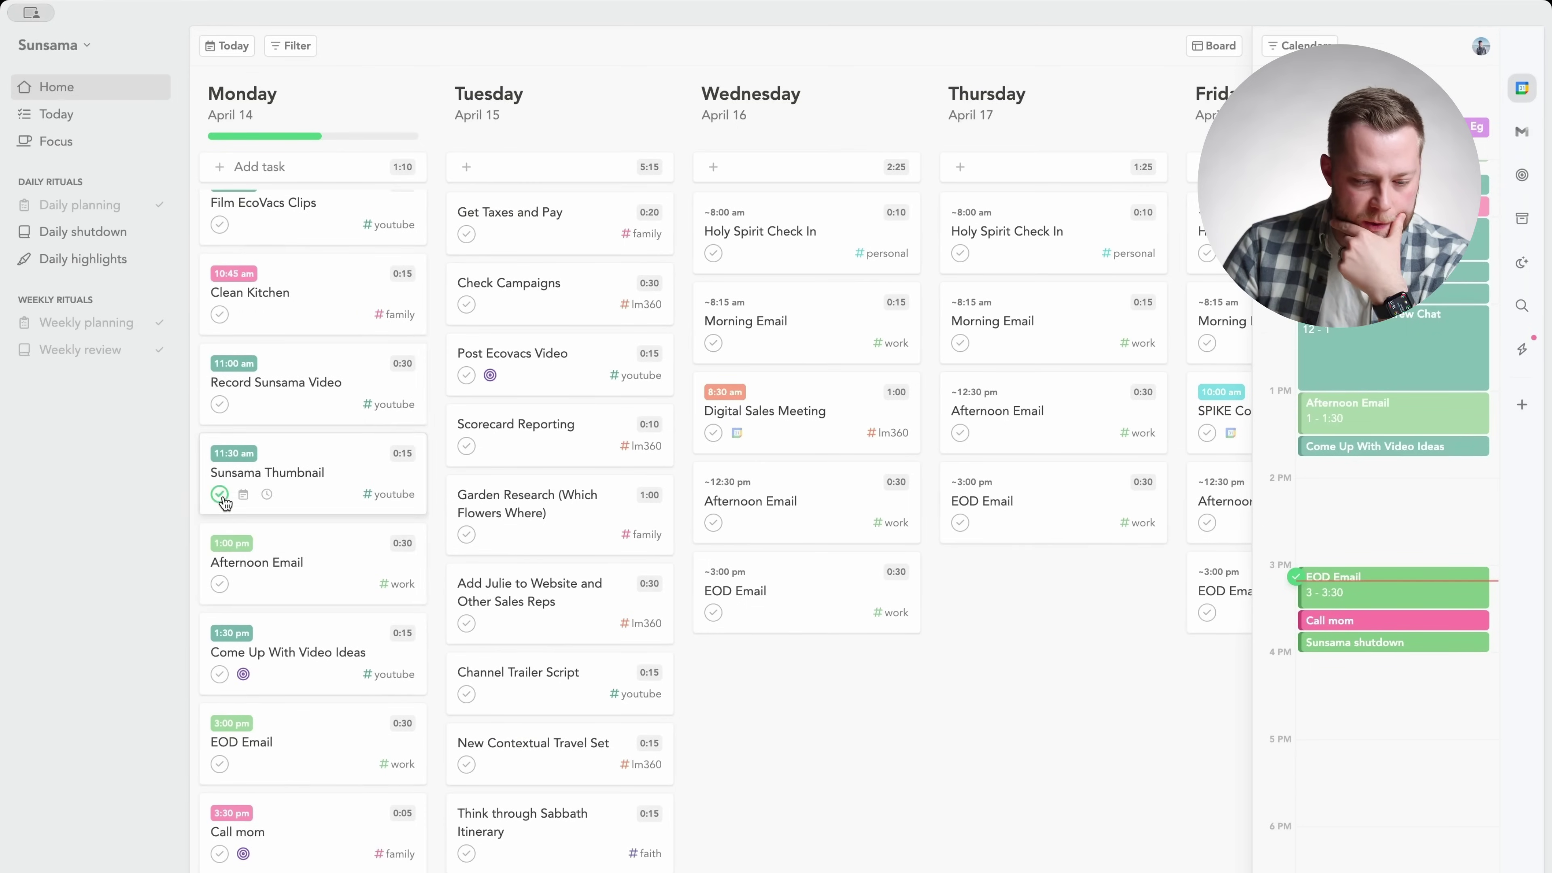
pyautogui.scroll(-2, 333, 434)
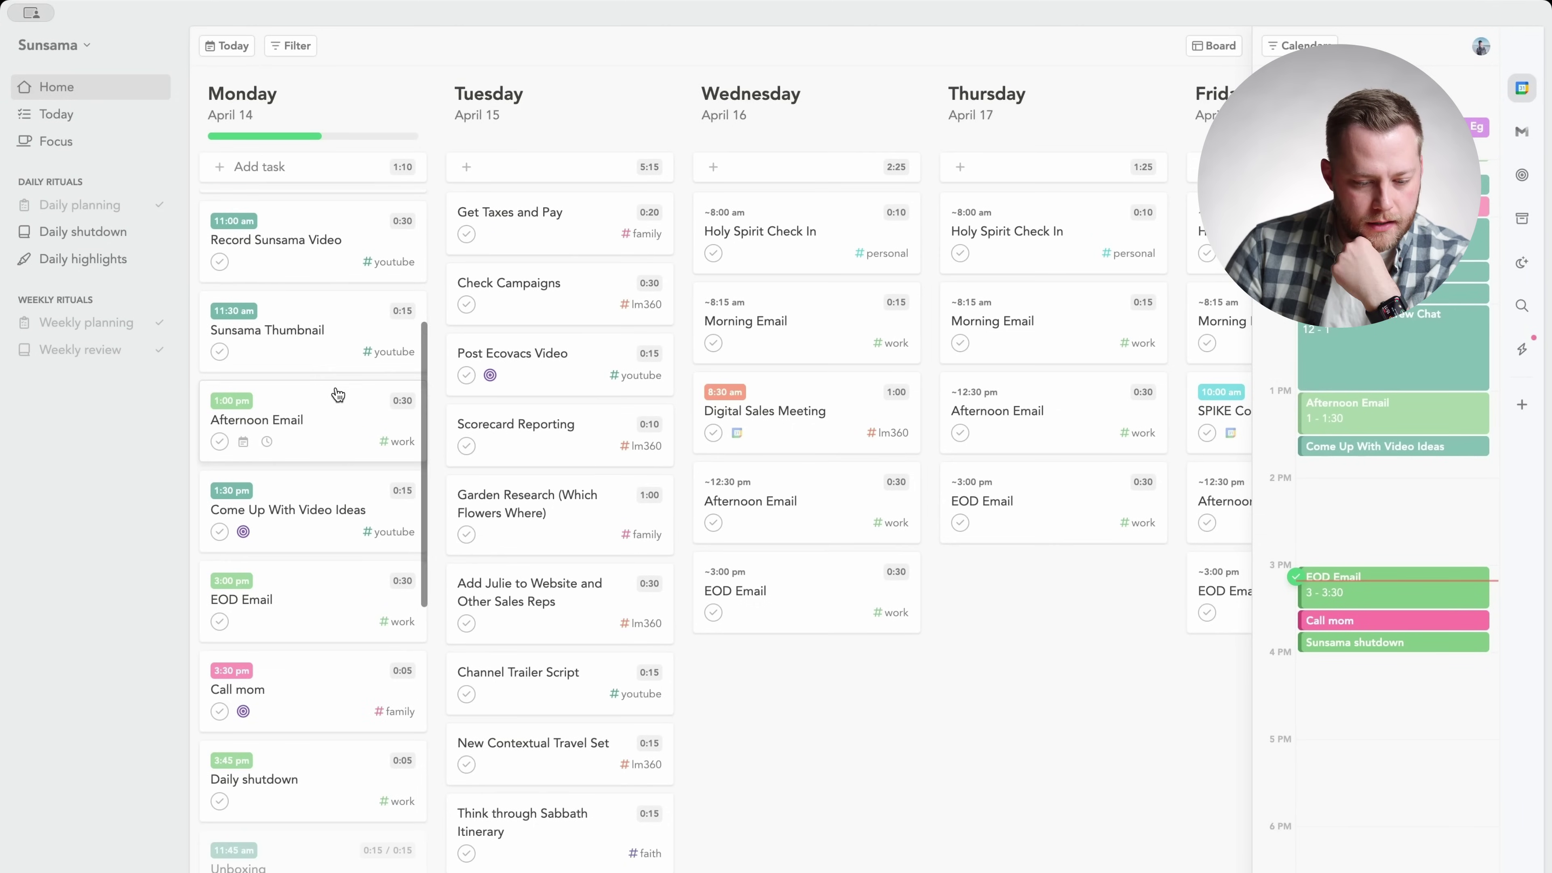
pyautogui.scroll(-3, 337, 395)
pyautogui.scroll(7, 338, 395)
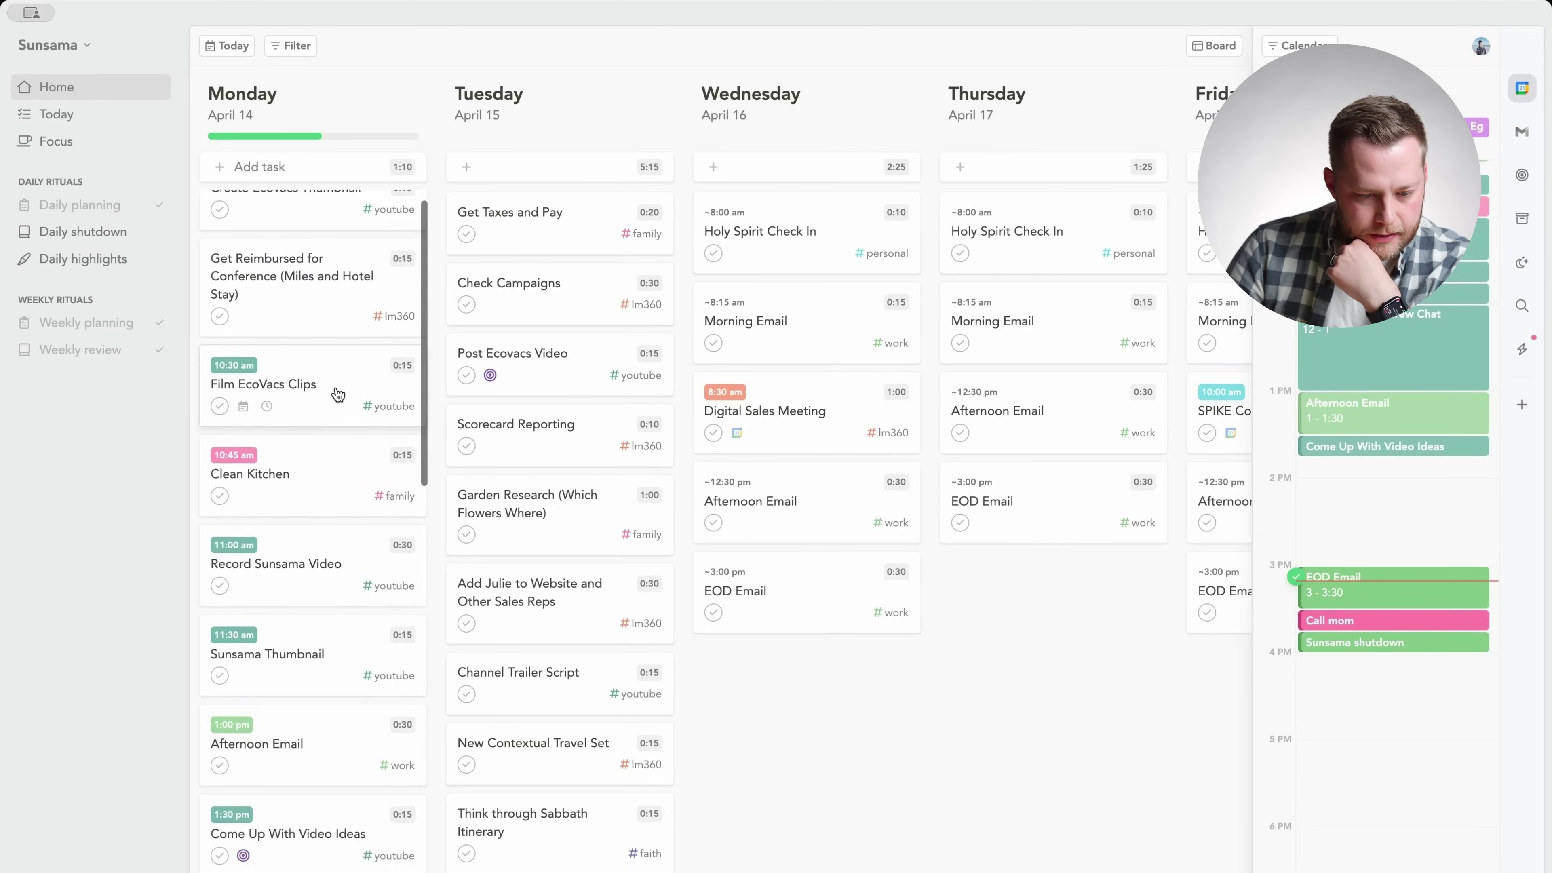
pyautogui.scroll(-1, 337, 395)
pyautogui.click(219, 325)
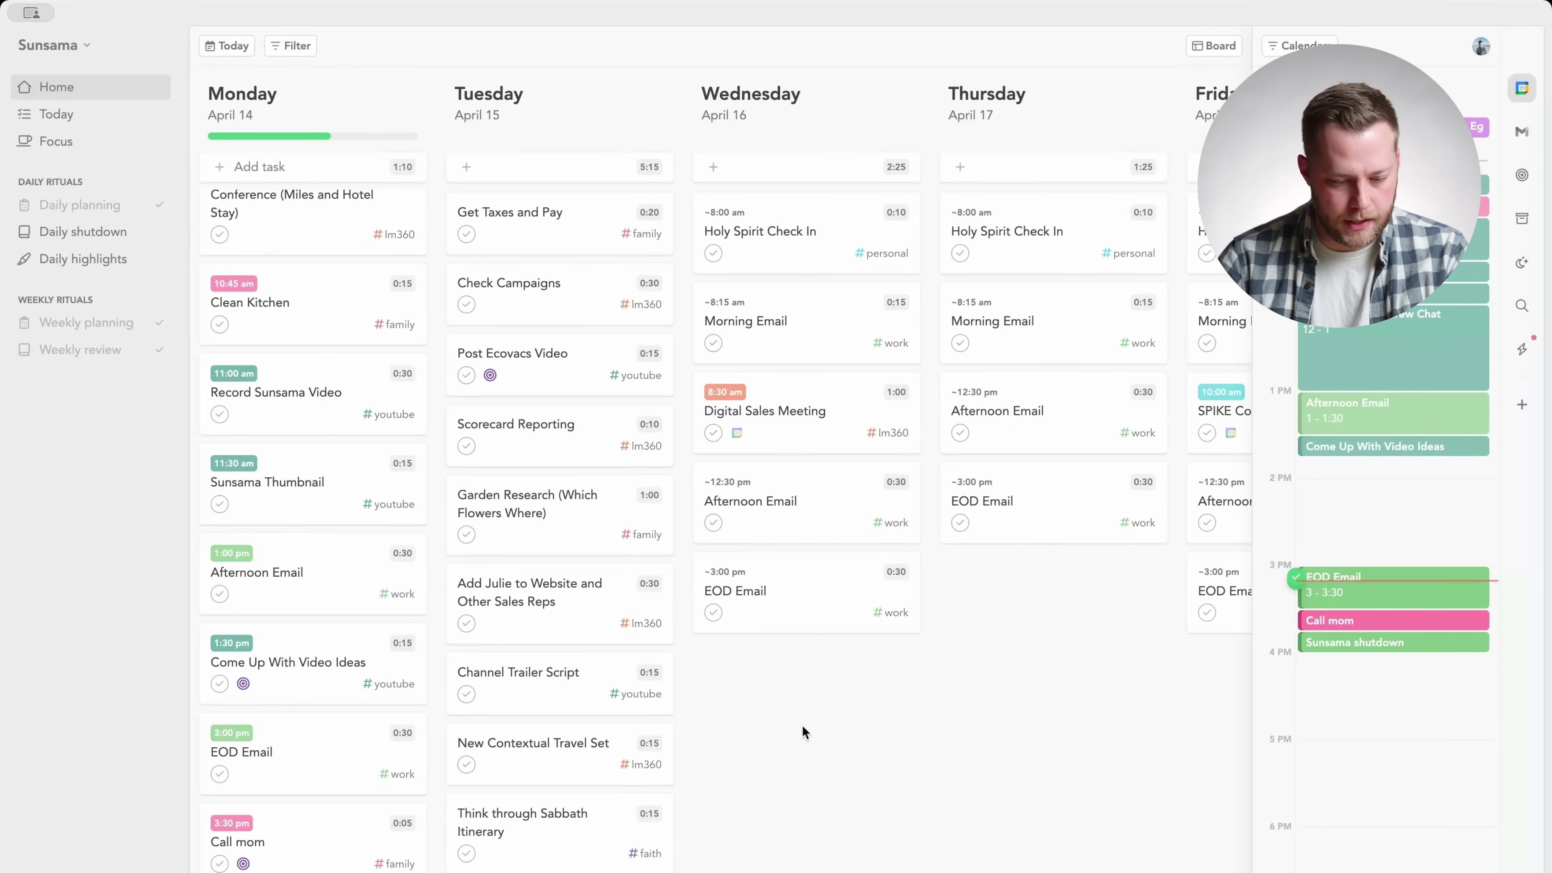
# Start the Daily shutdown review, showing 4.5 hr worked against 4.5 hr planned
pyautogui.scroll(-15, 398, 717)
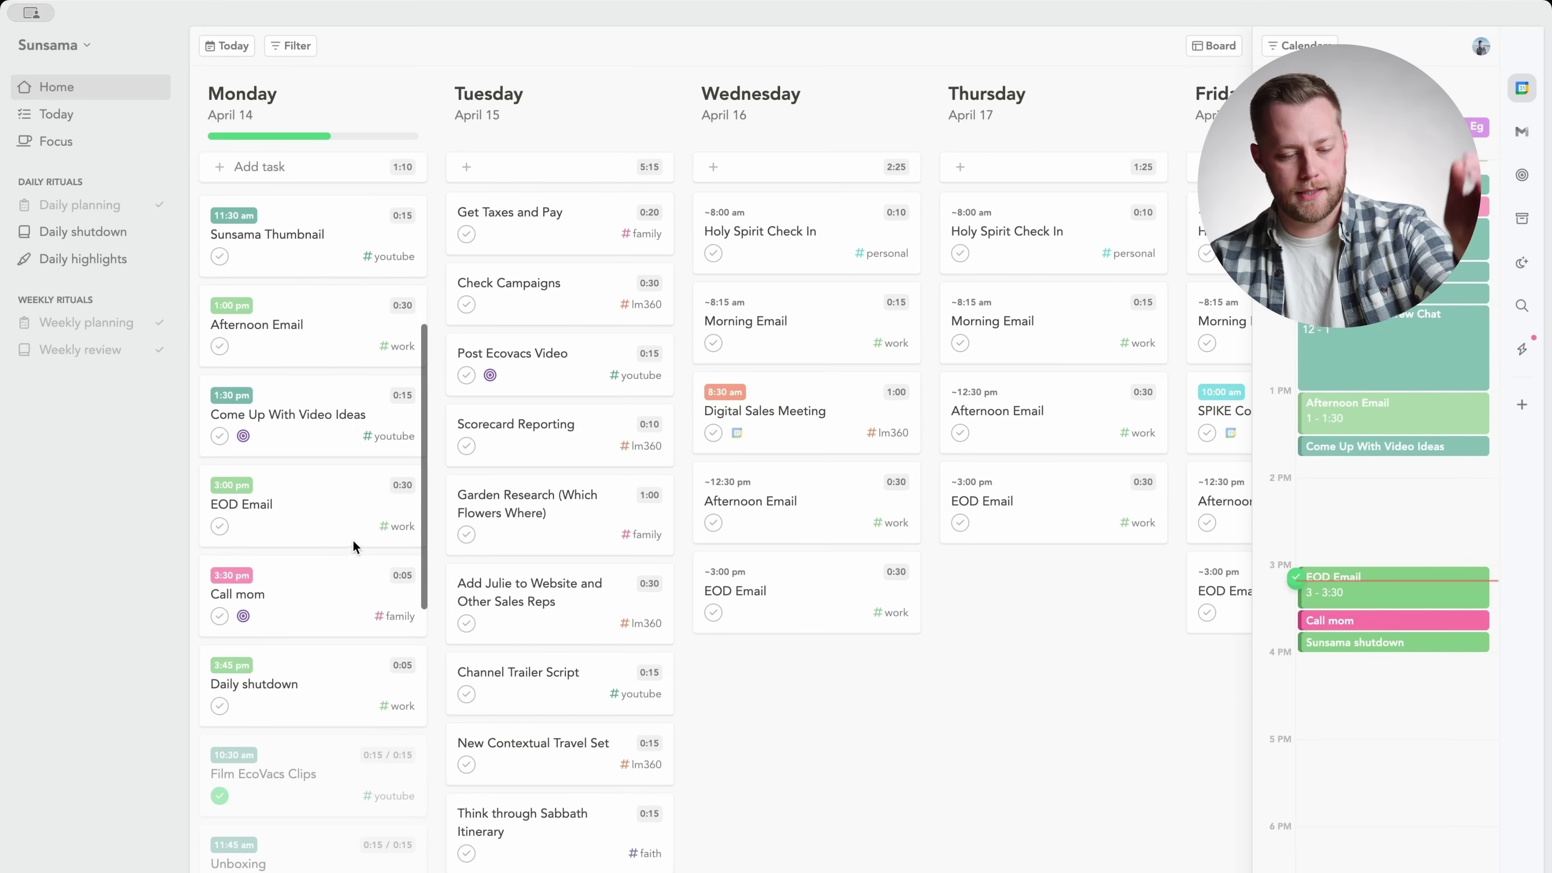
pyautogui.scroll(5, 353, 546)
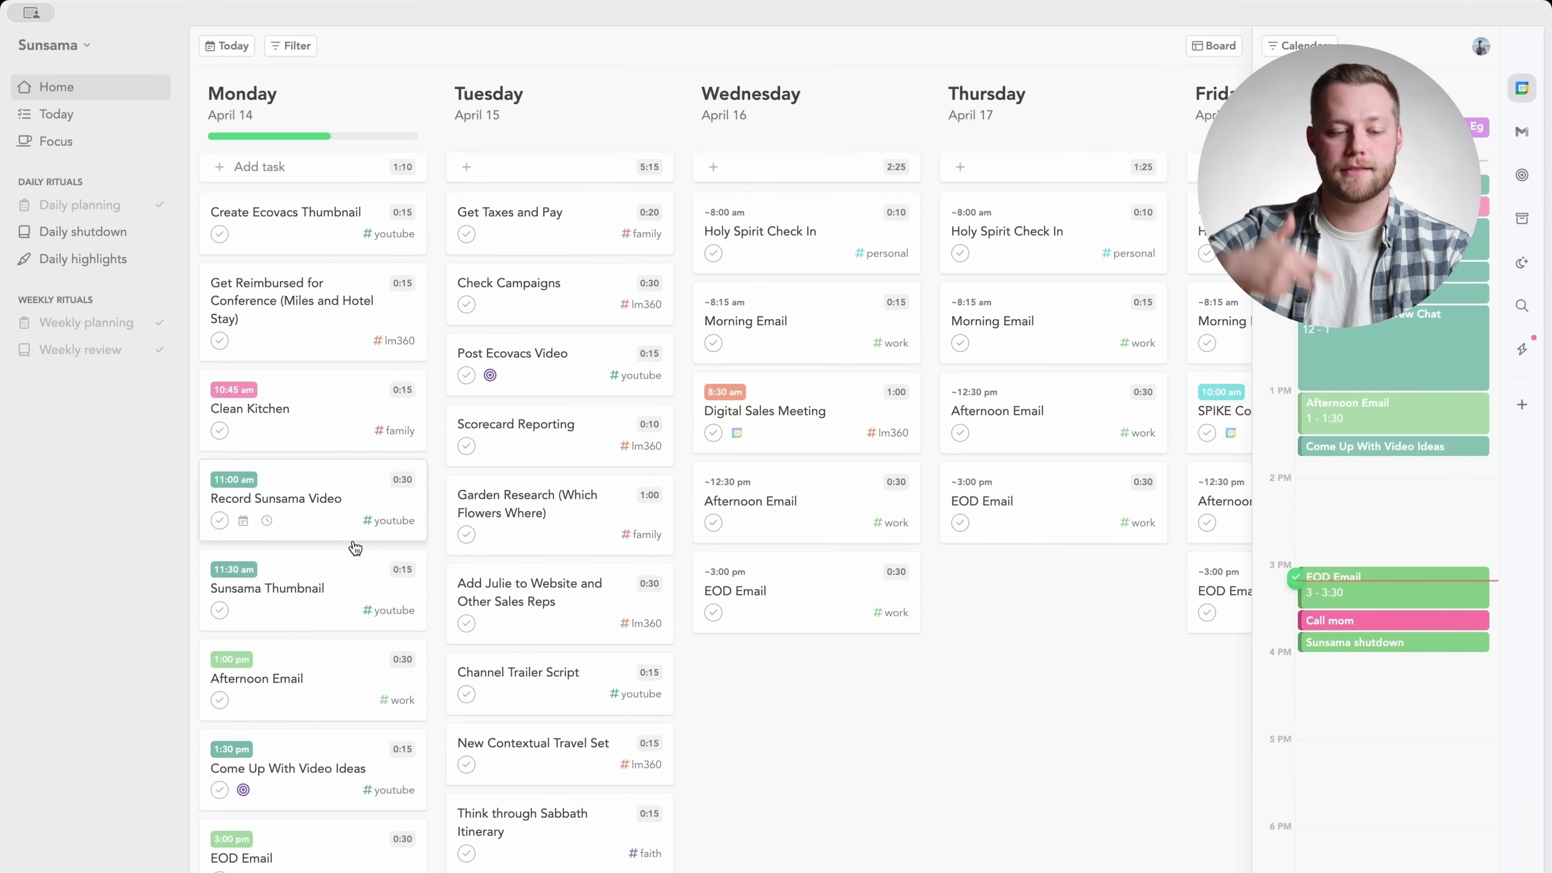
pyautogui.click(92, 237)
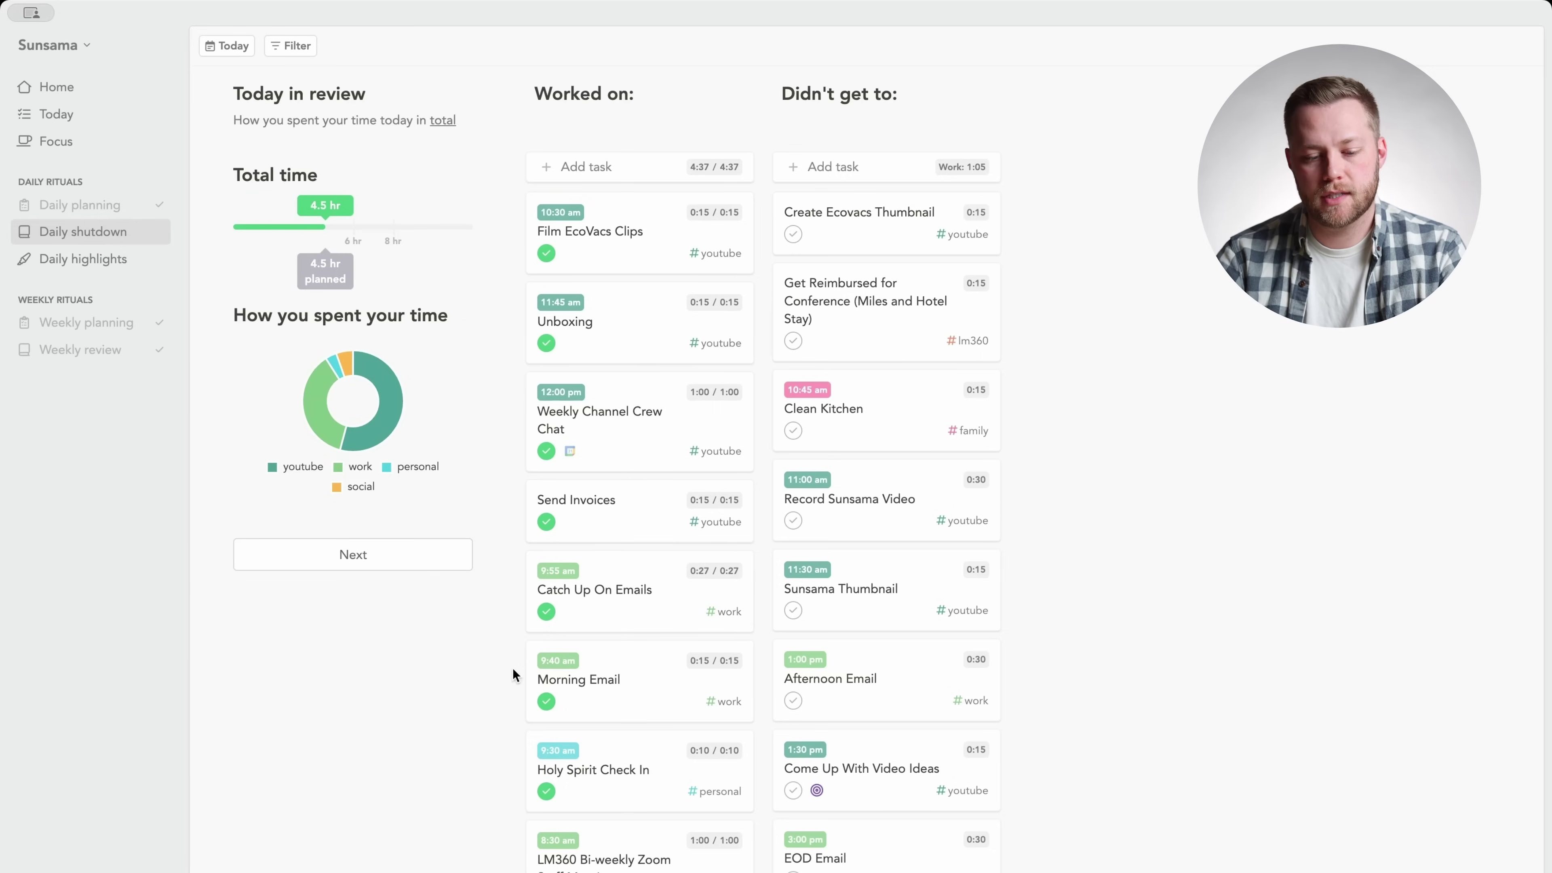
# Review the Worked on and Didn't get to lists, then proceed to summarizing the day
pyautogui.scroll(-5, 611, 612)
pyautogui.scroll(-1, 855, 605)
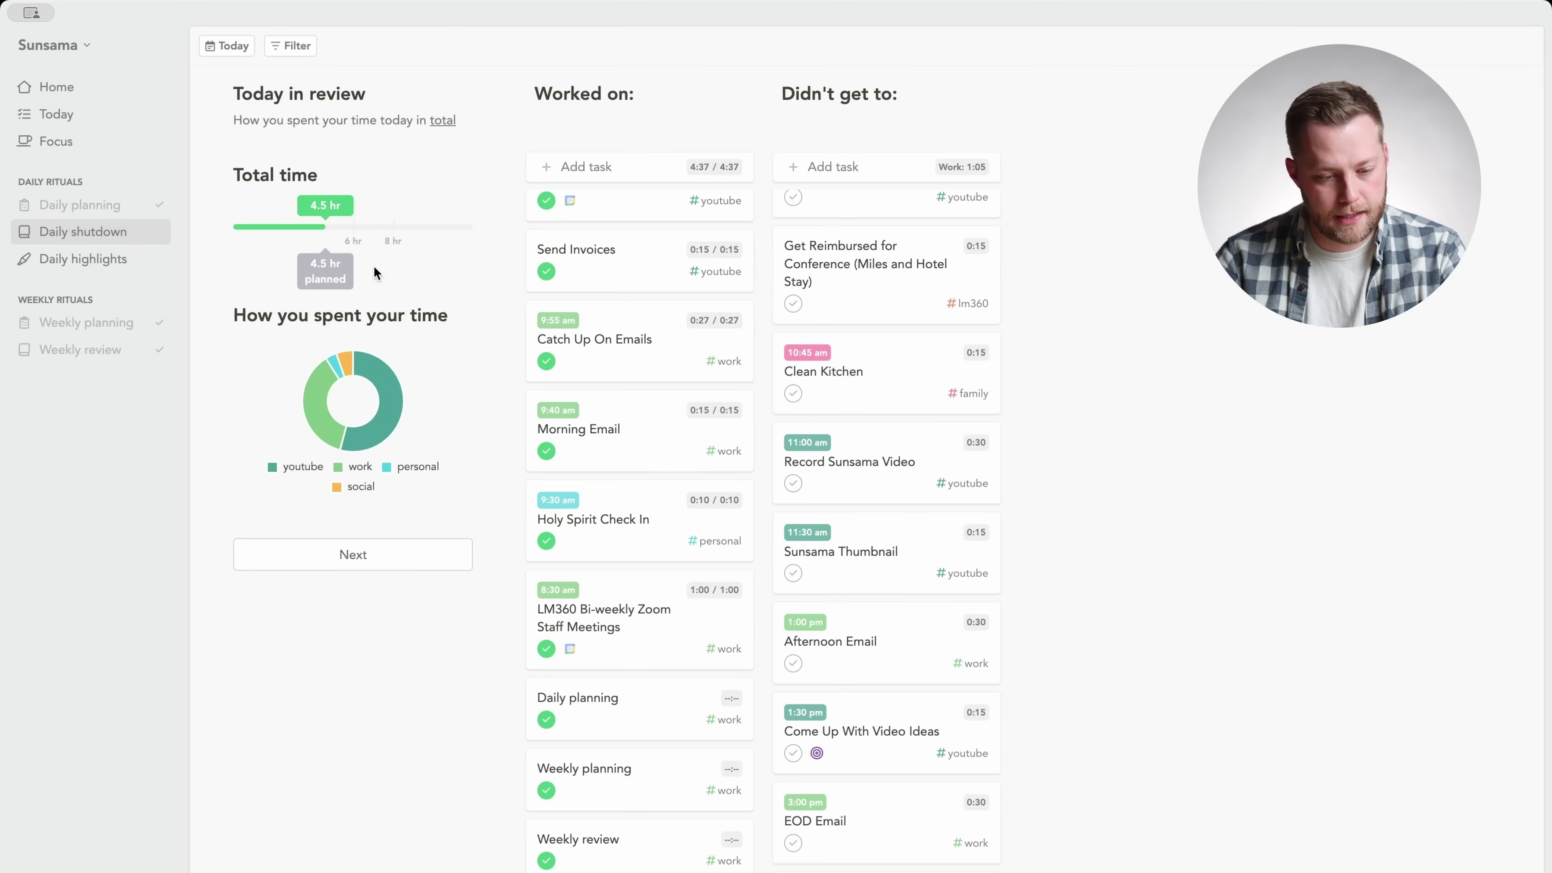
pyautogui.click(419, 559)
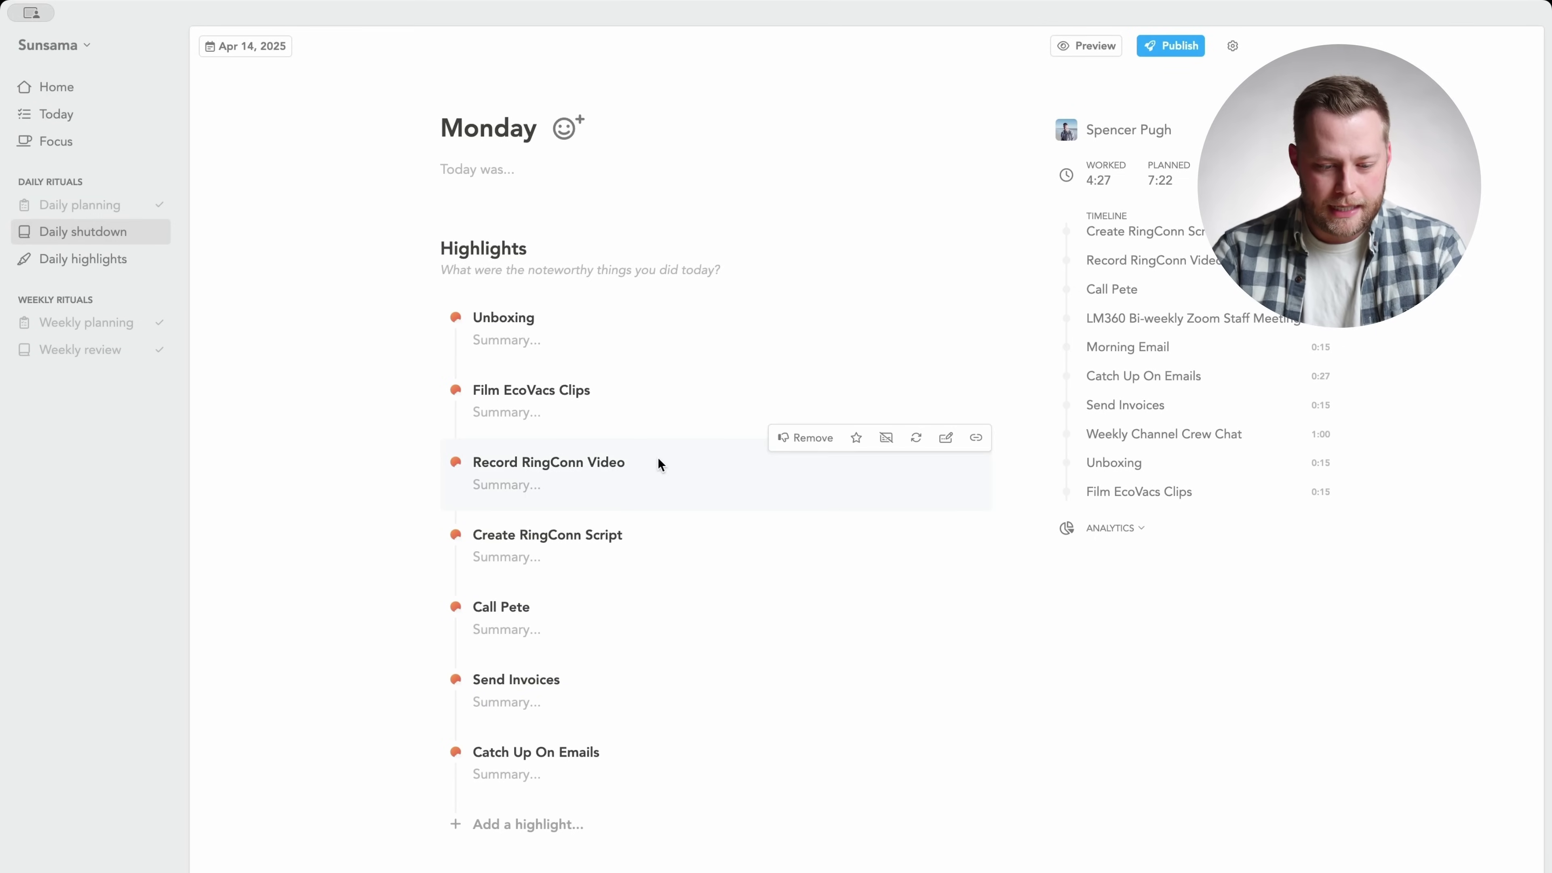
# Look over Monday's seven highlights and Other activities, then preview the page as others see it
pyautogui.scroll(-1, 657, 457)
pyautogui.scroll(-10, 602, 300)
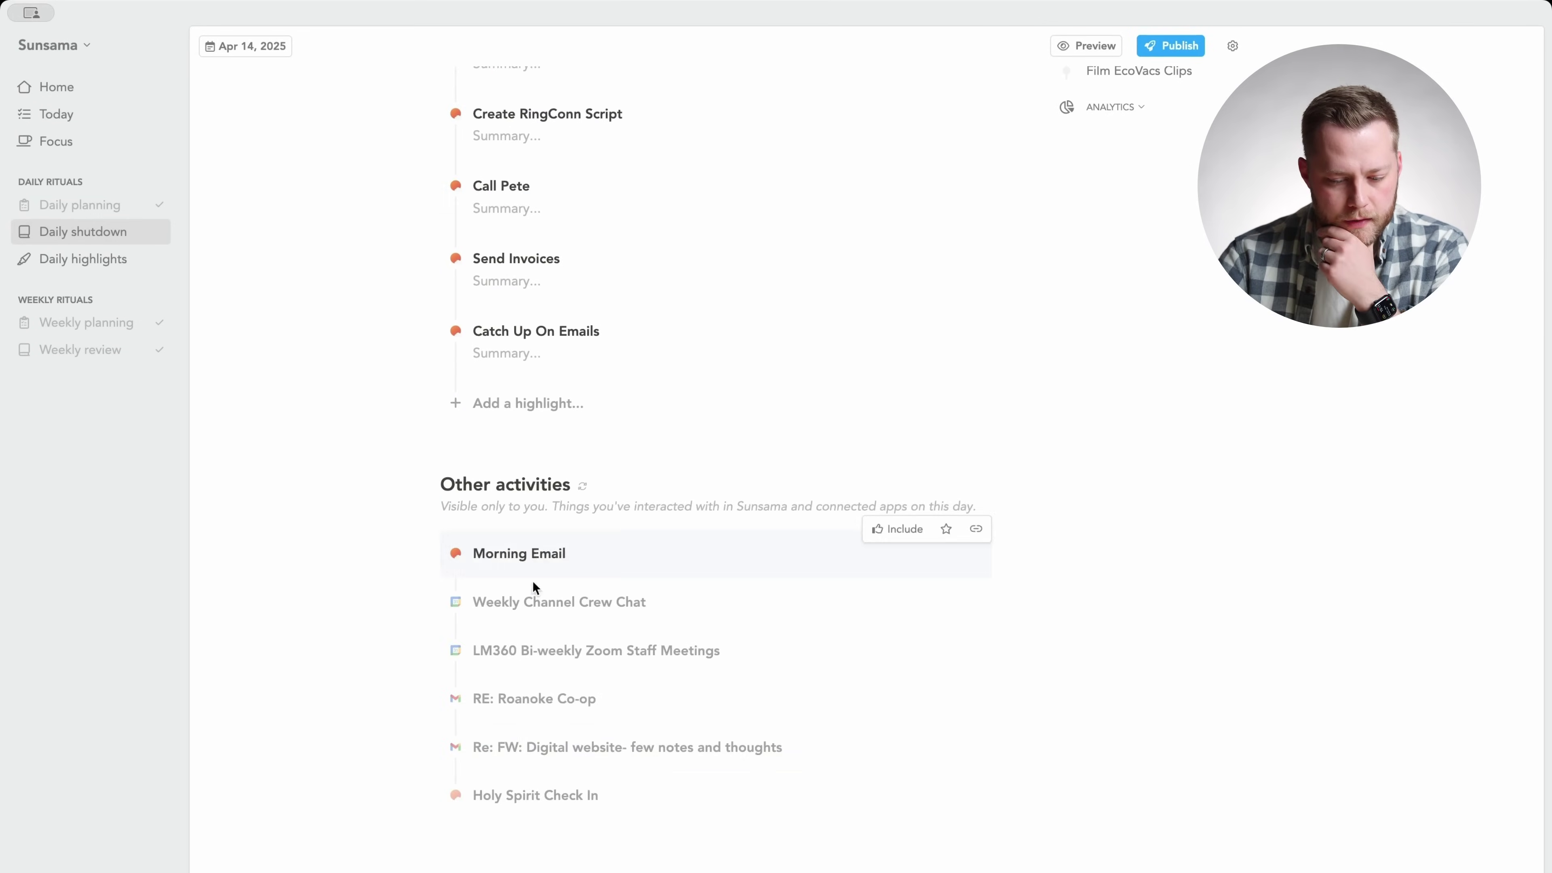
pyautogui.scroll(10, 592, 537)
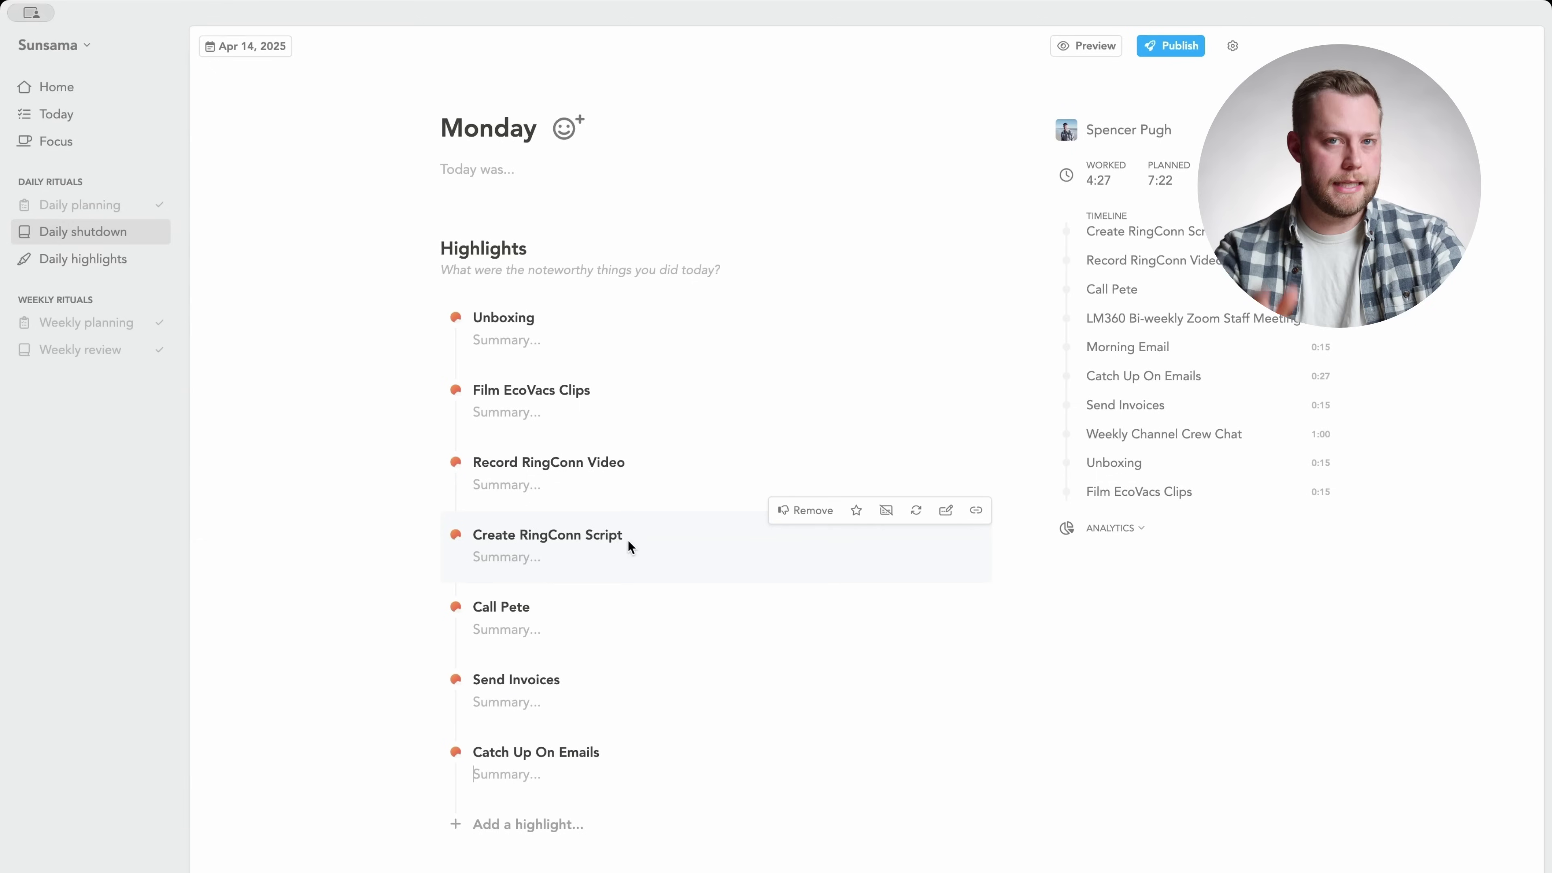
pyautogui.scroll(-8, 628, 540)
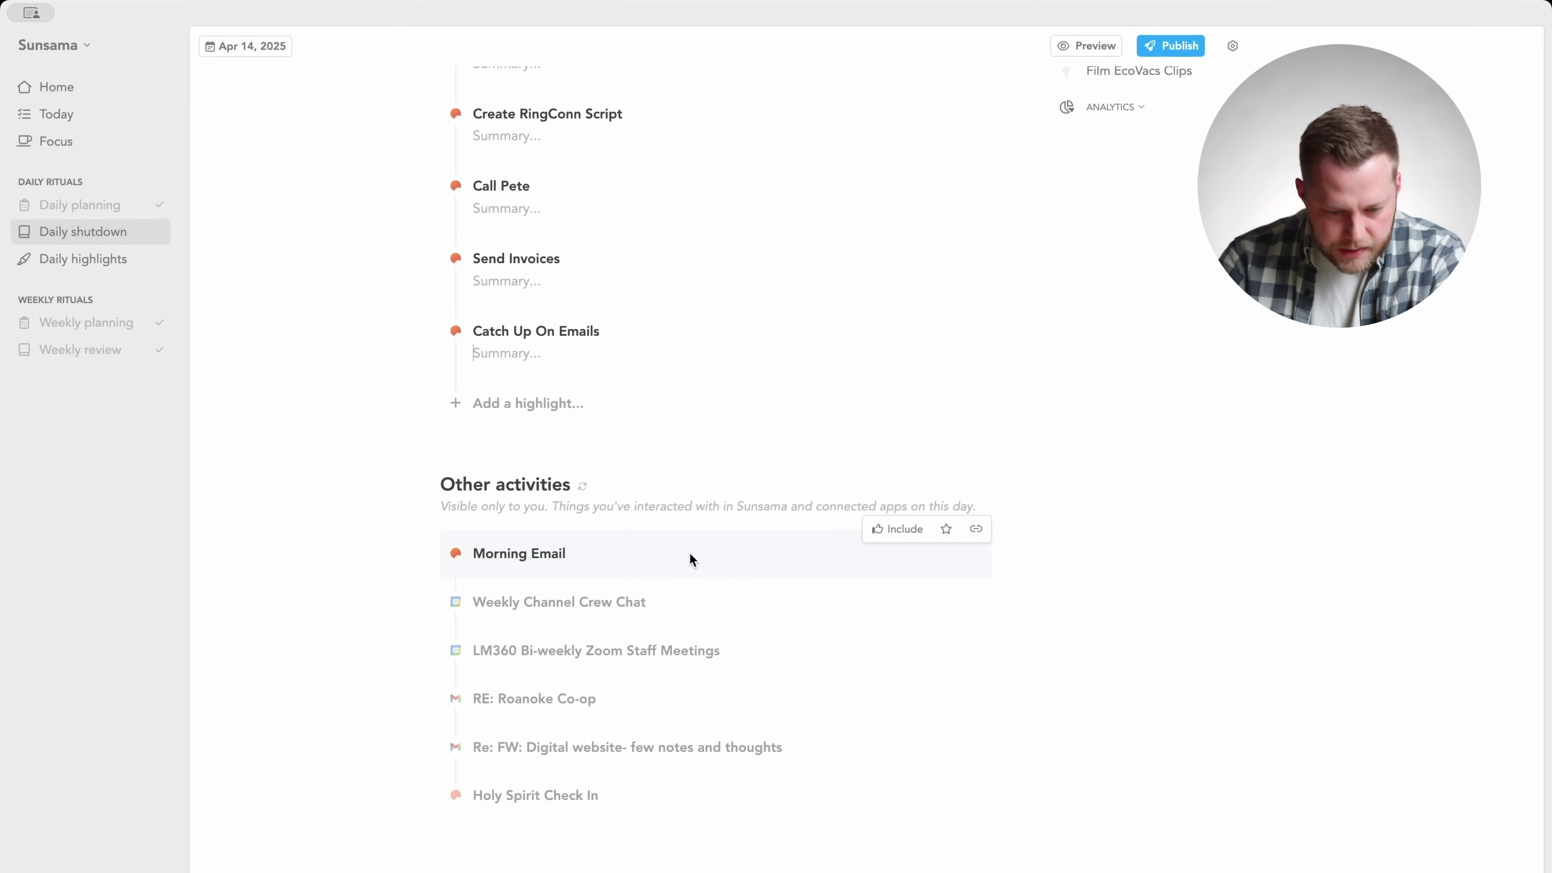
pyautogui.scroll(8, 691, 557)
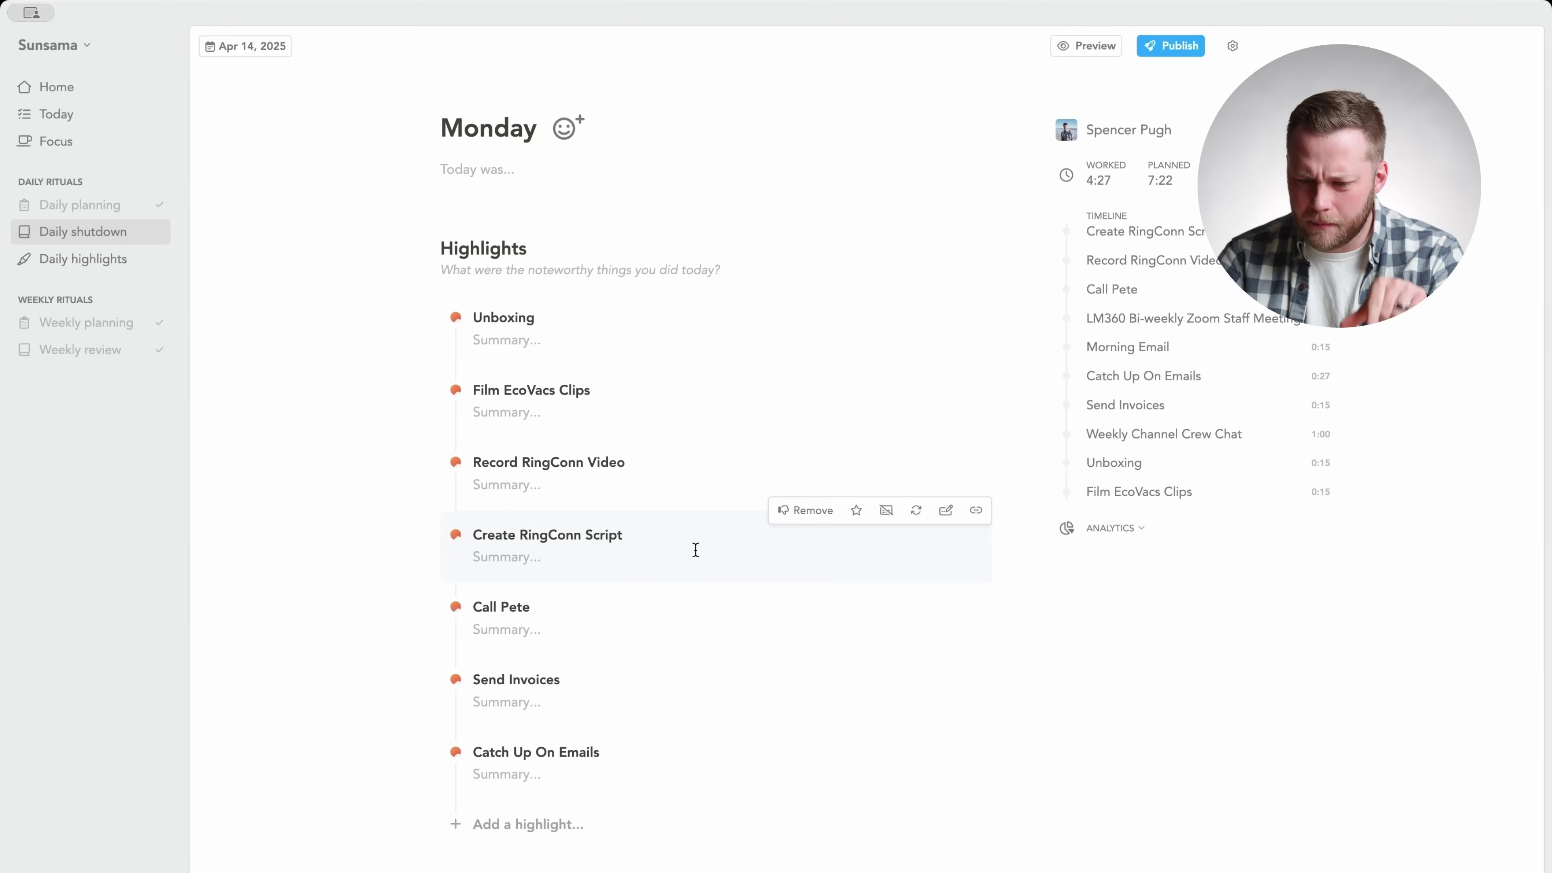
pyautogui.scroll(-8, 694, 548)
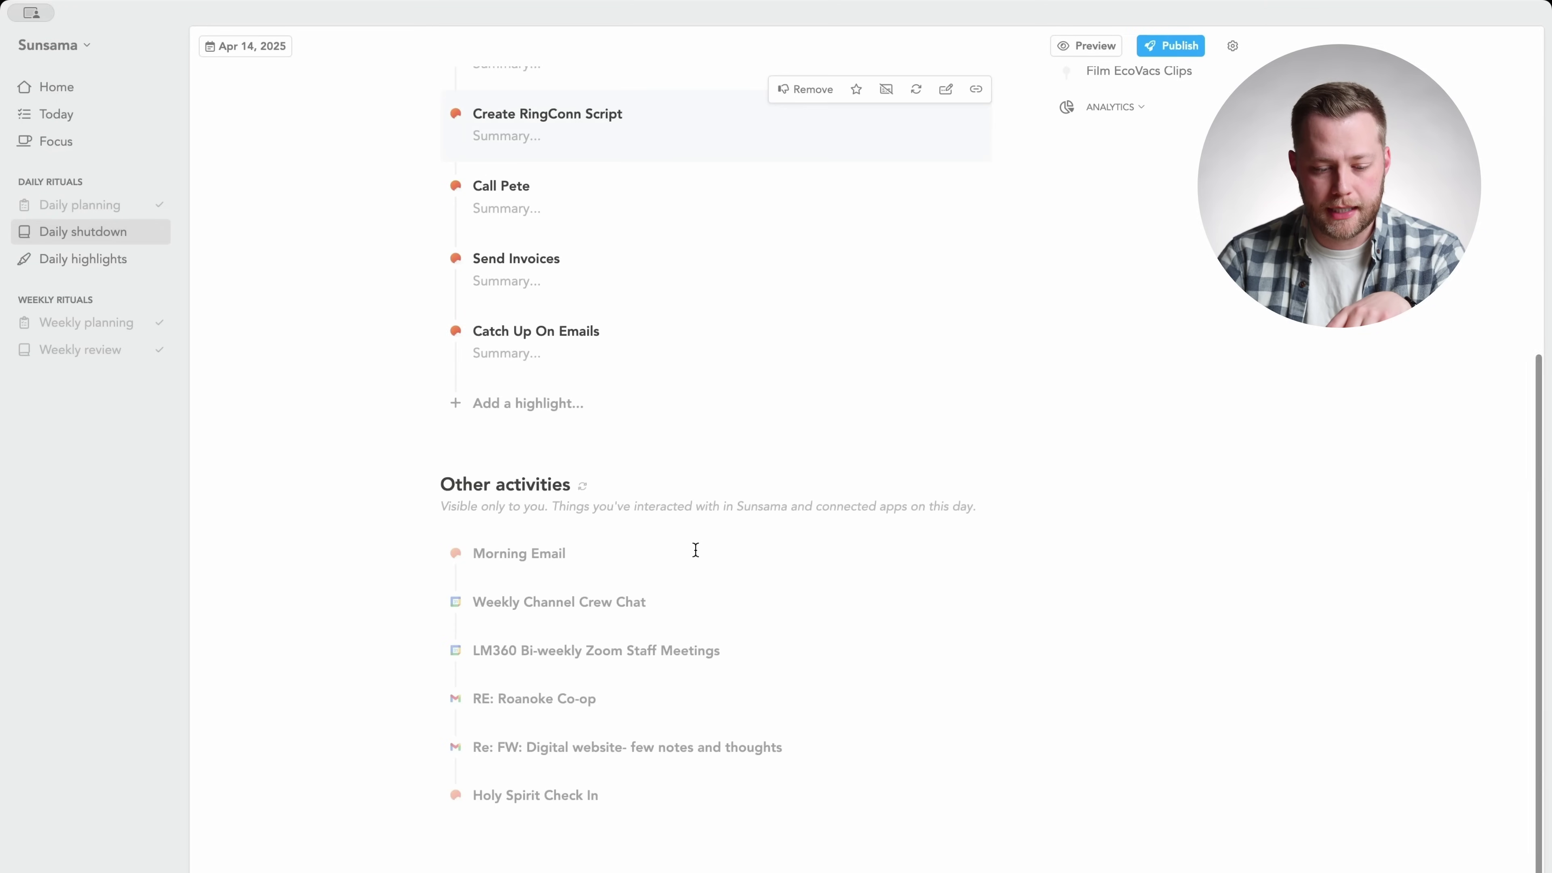
pyautogui.scroll(8, 695, 549)
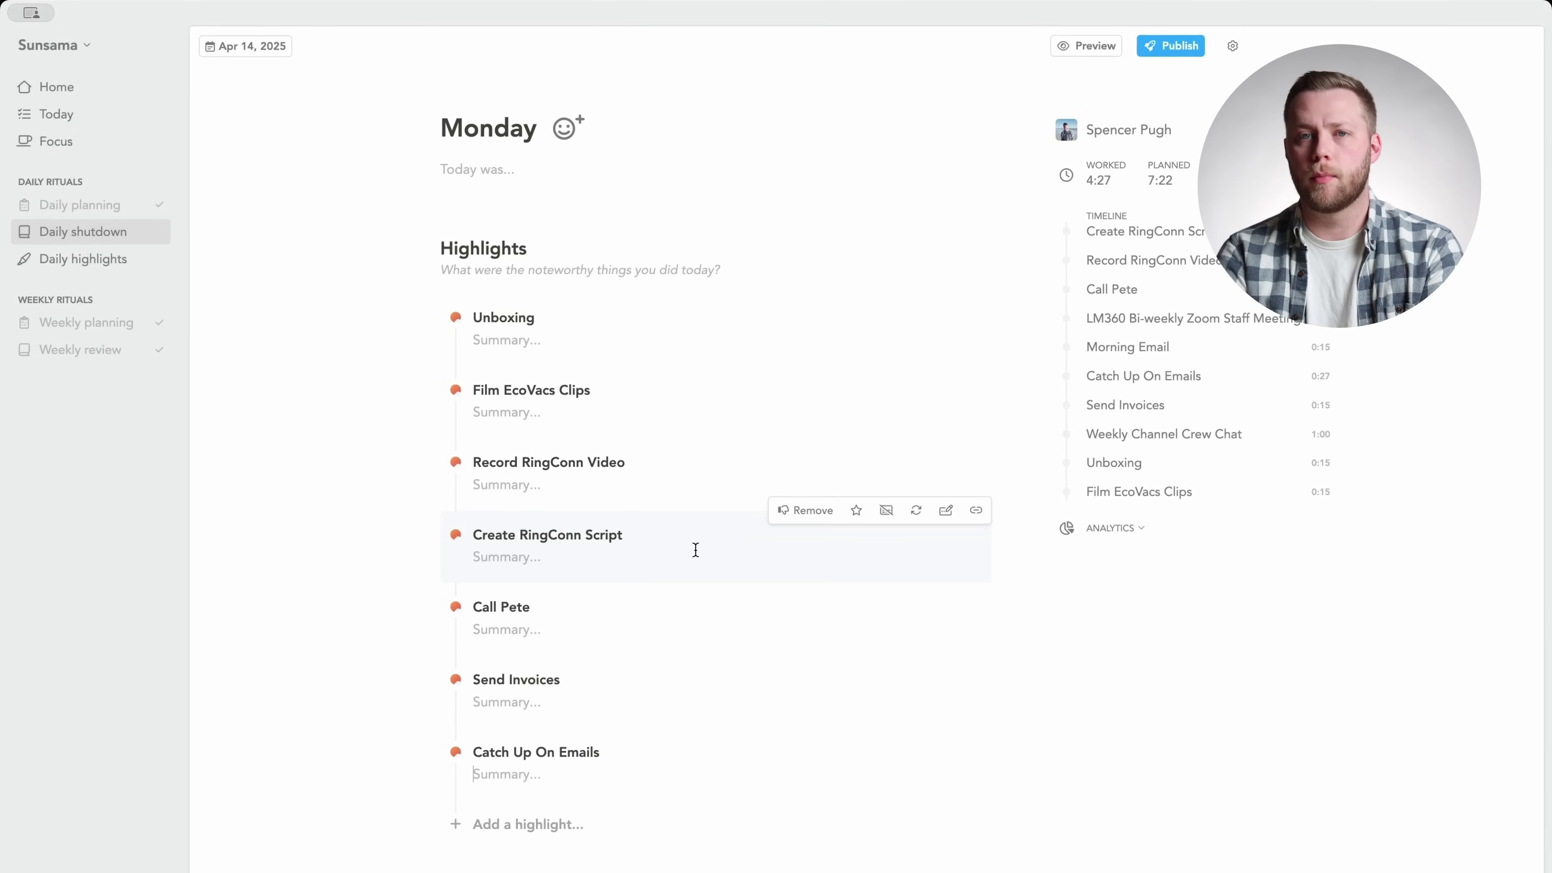
pyautogui.scroll(-5, 695, 550)
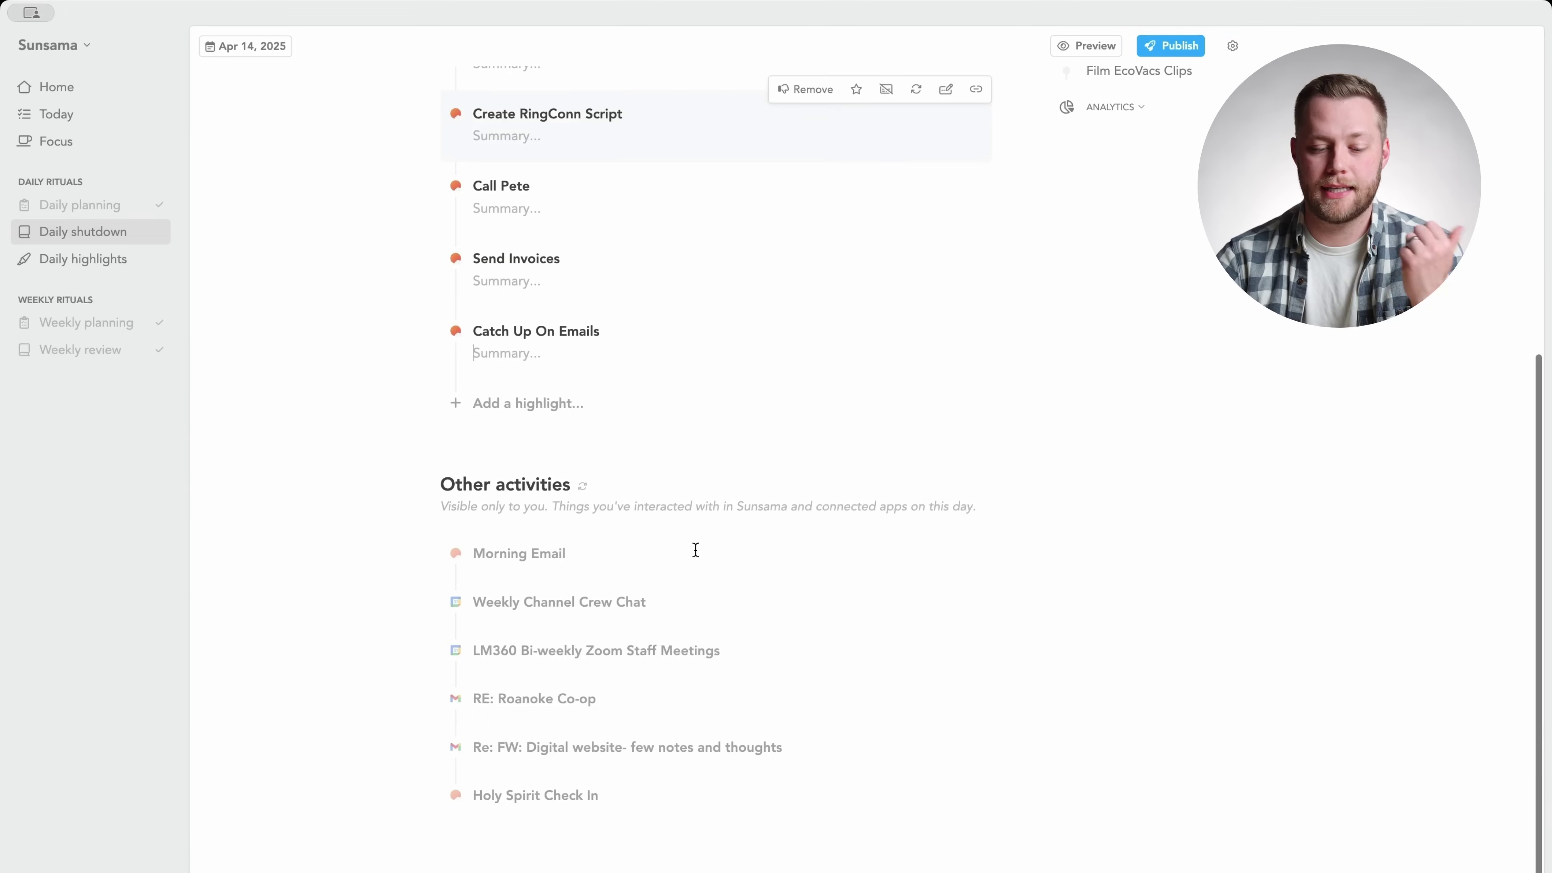
pyautogui.scroll(5, 695, 550)
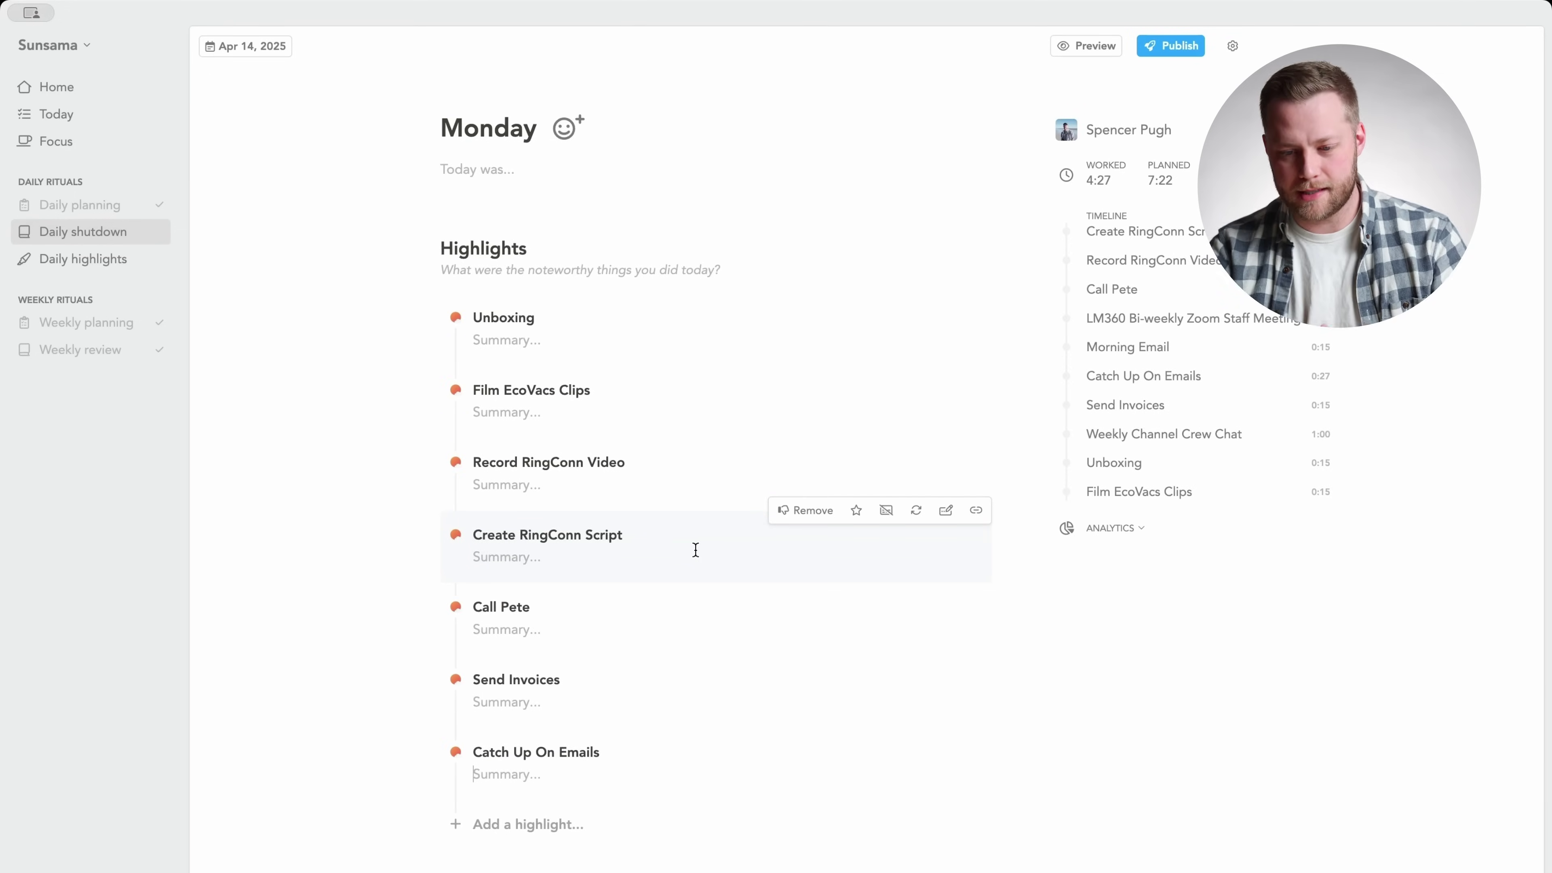
pyautogui.scroll(-5, 708, 497)
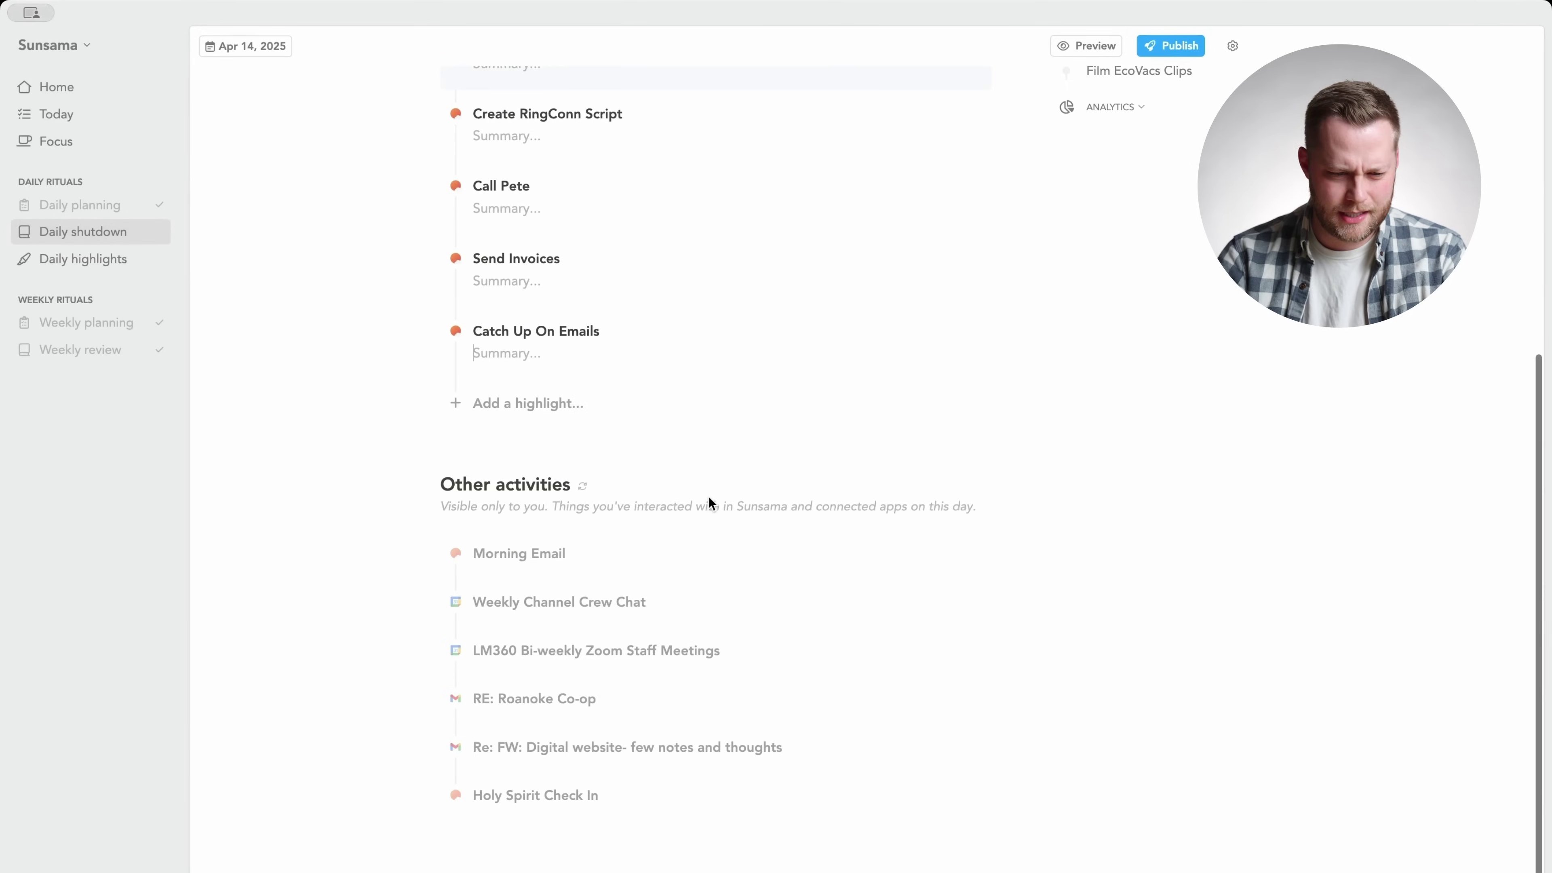
pyautogui.scroll(5, 708, 496)
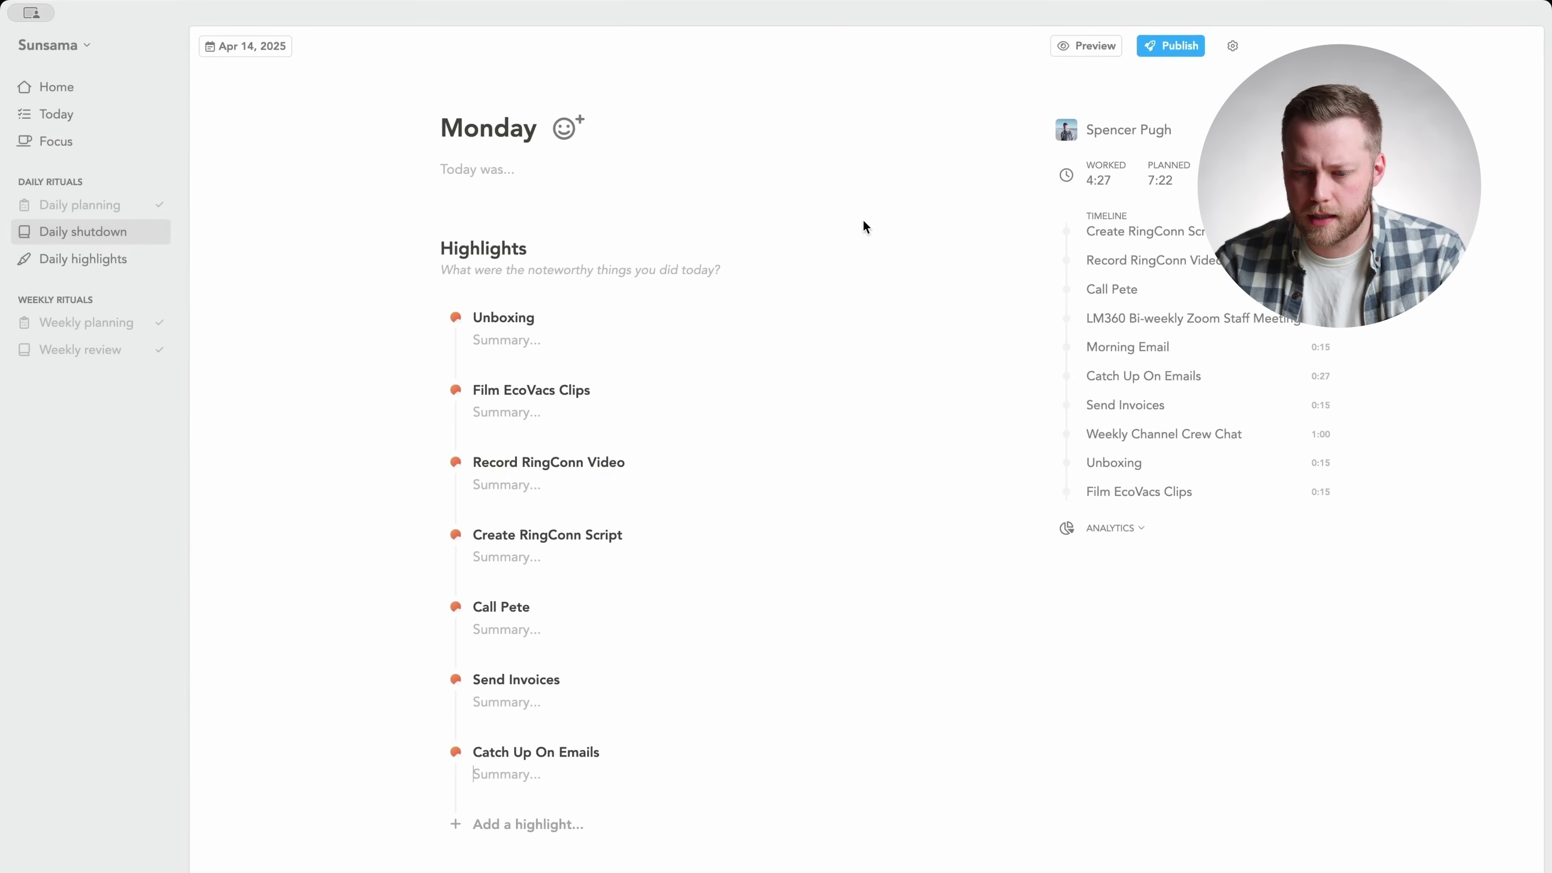
pyautogui.click(1086, 46)
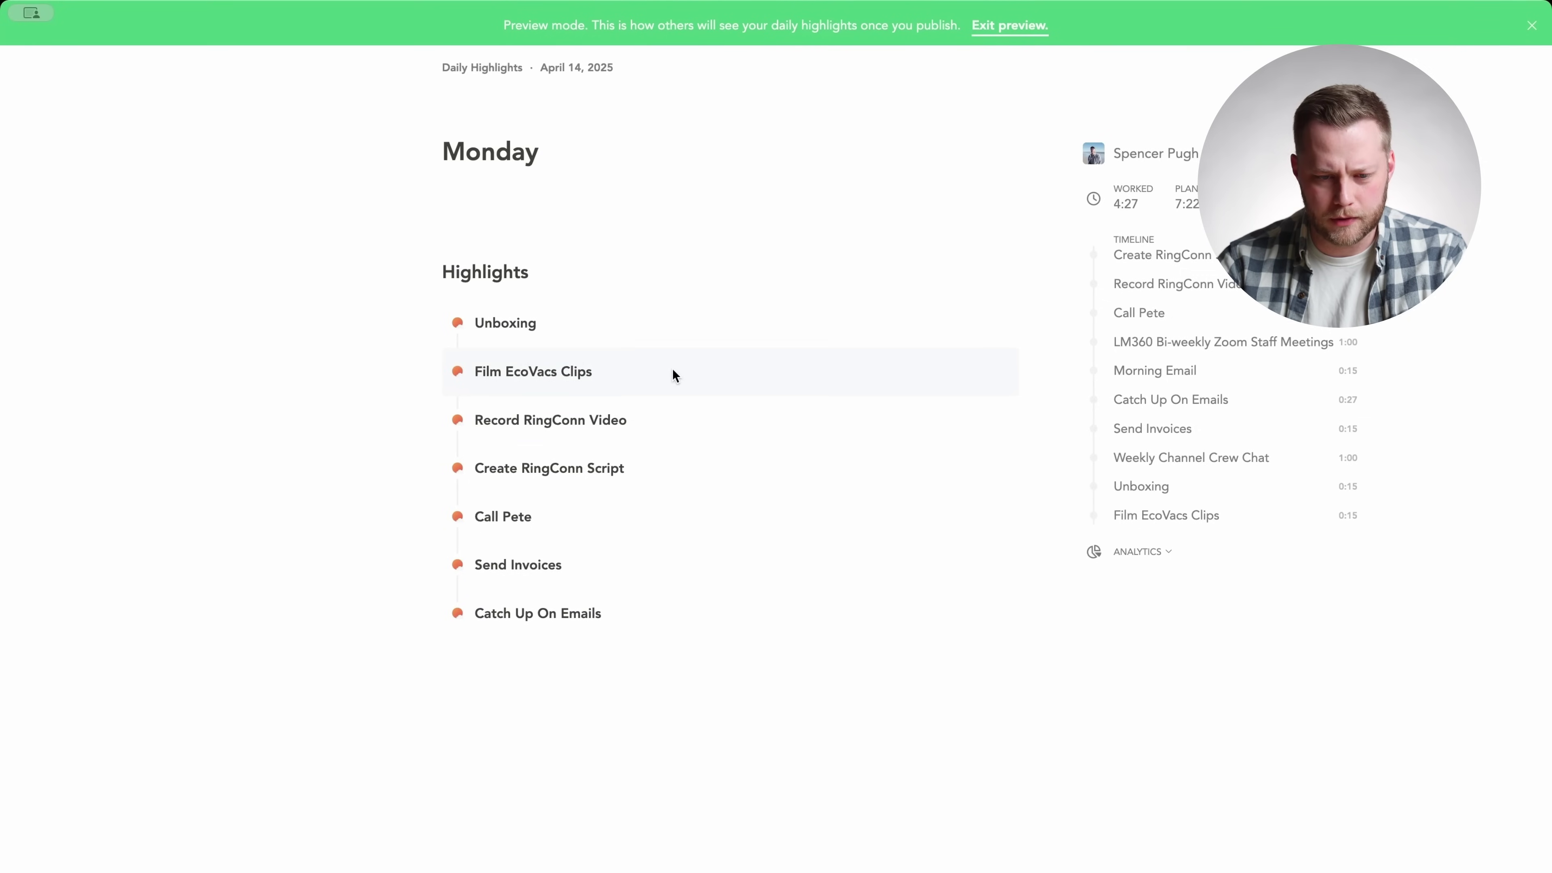
# Exit preview mode to edit Monday's highlights again
pyautogui.click(1530, 26)
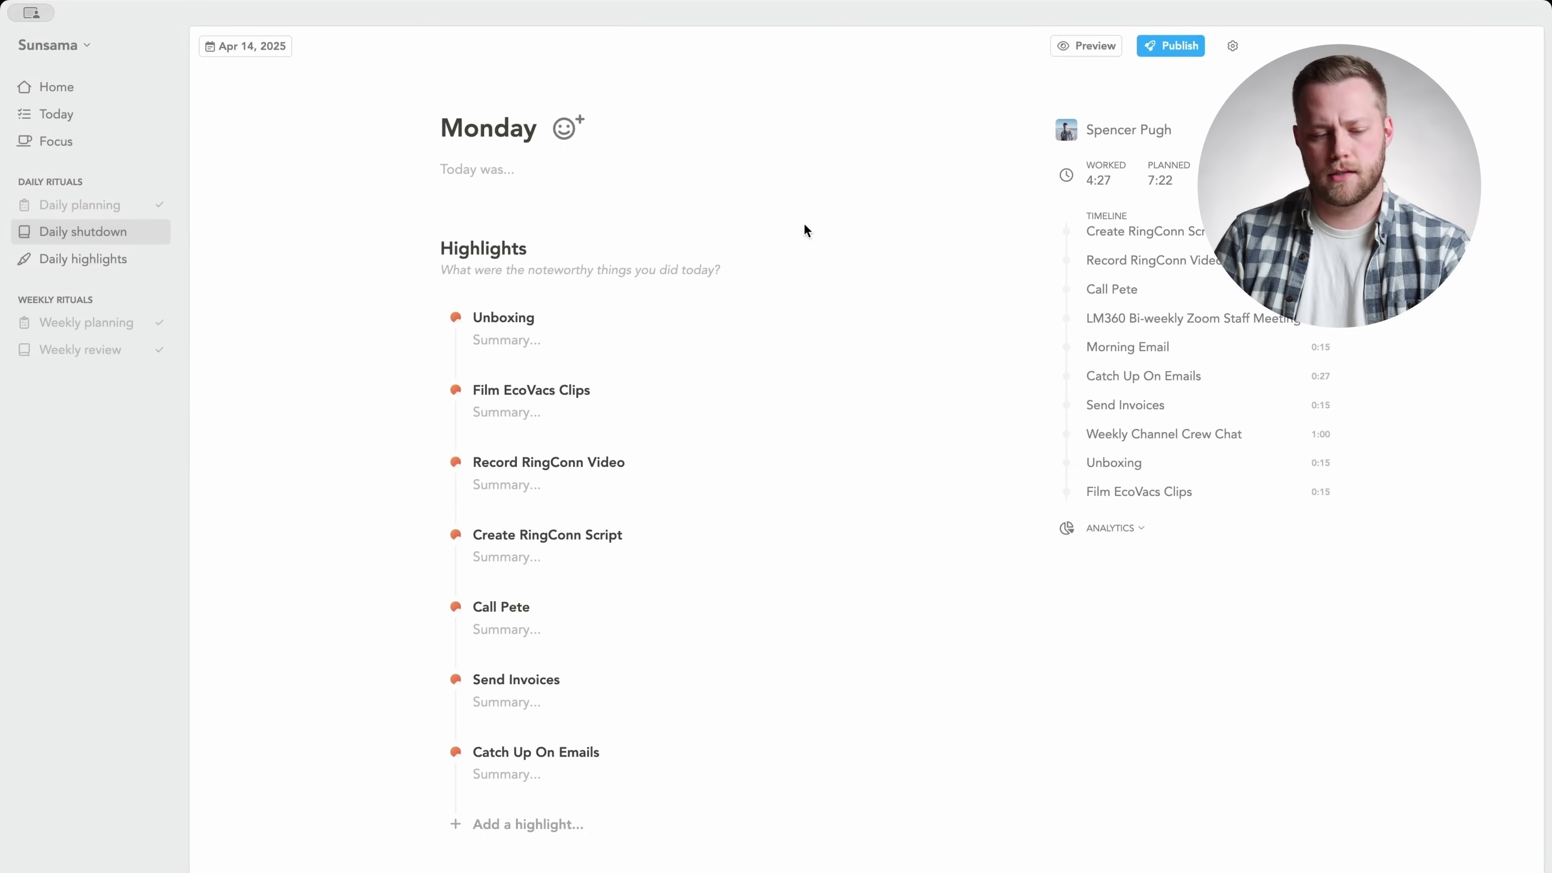
# Browse the Daily highlights feed of past days' drafts, ending on Monday April 14's entry
pyautogui.moveTo(812, 388)
pyautogui.click(61, 260)
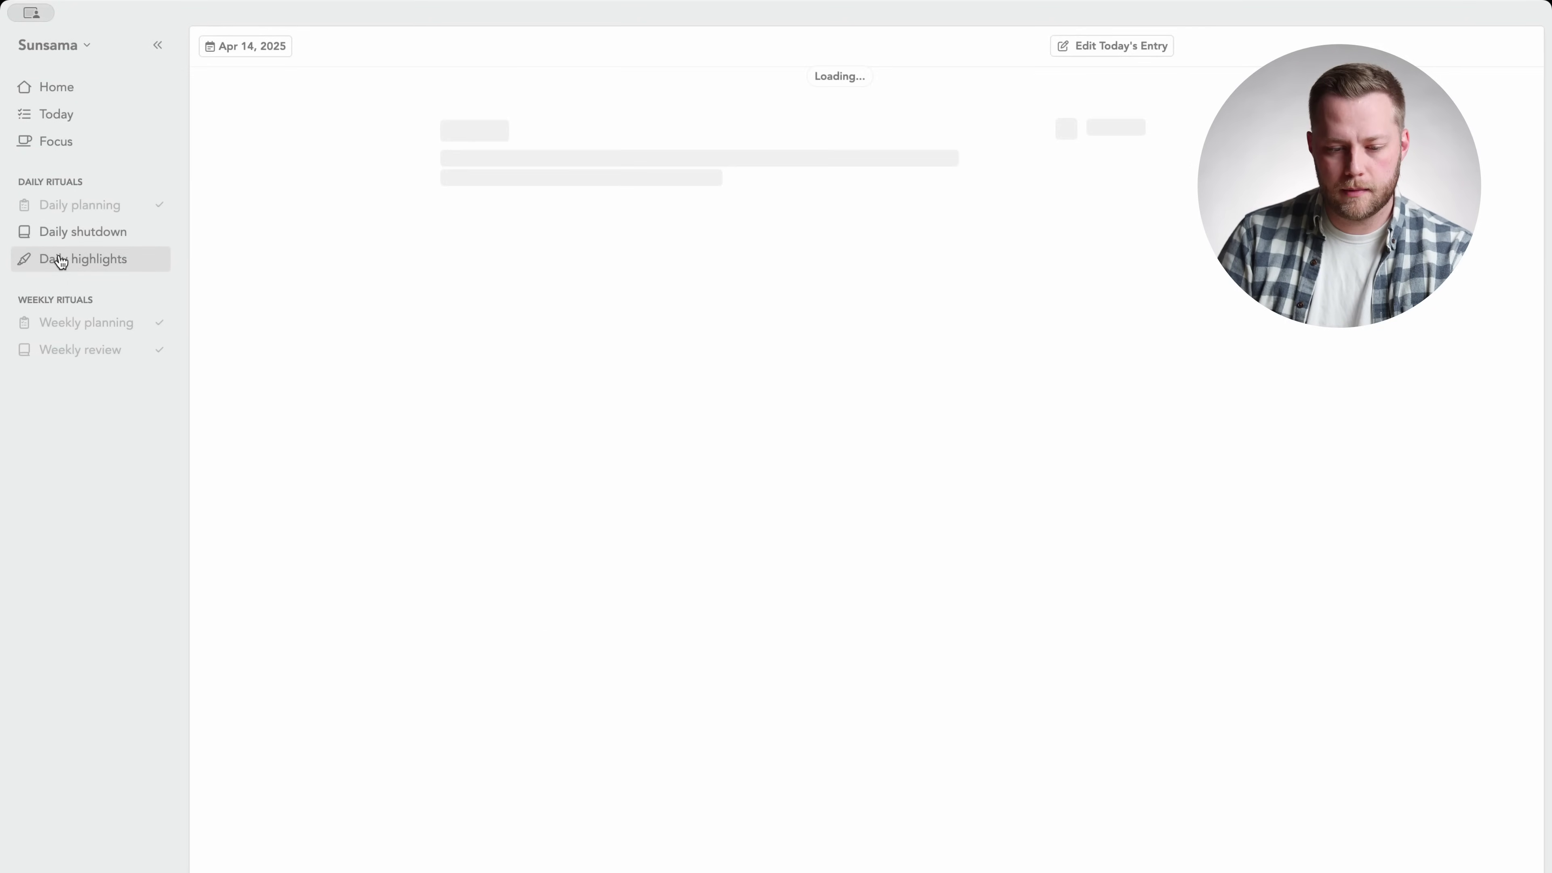
pyautogui.scroll(-12, 245, 318)
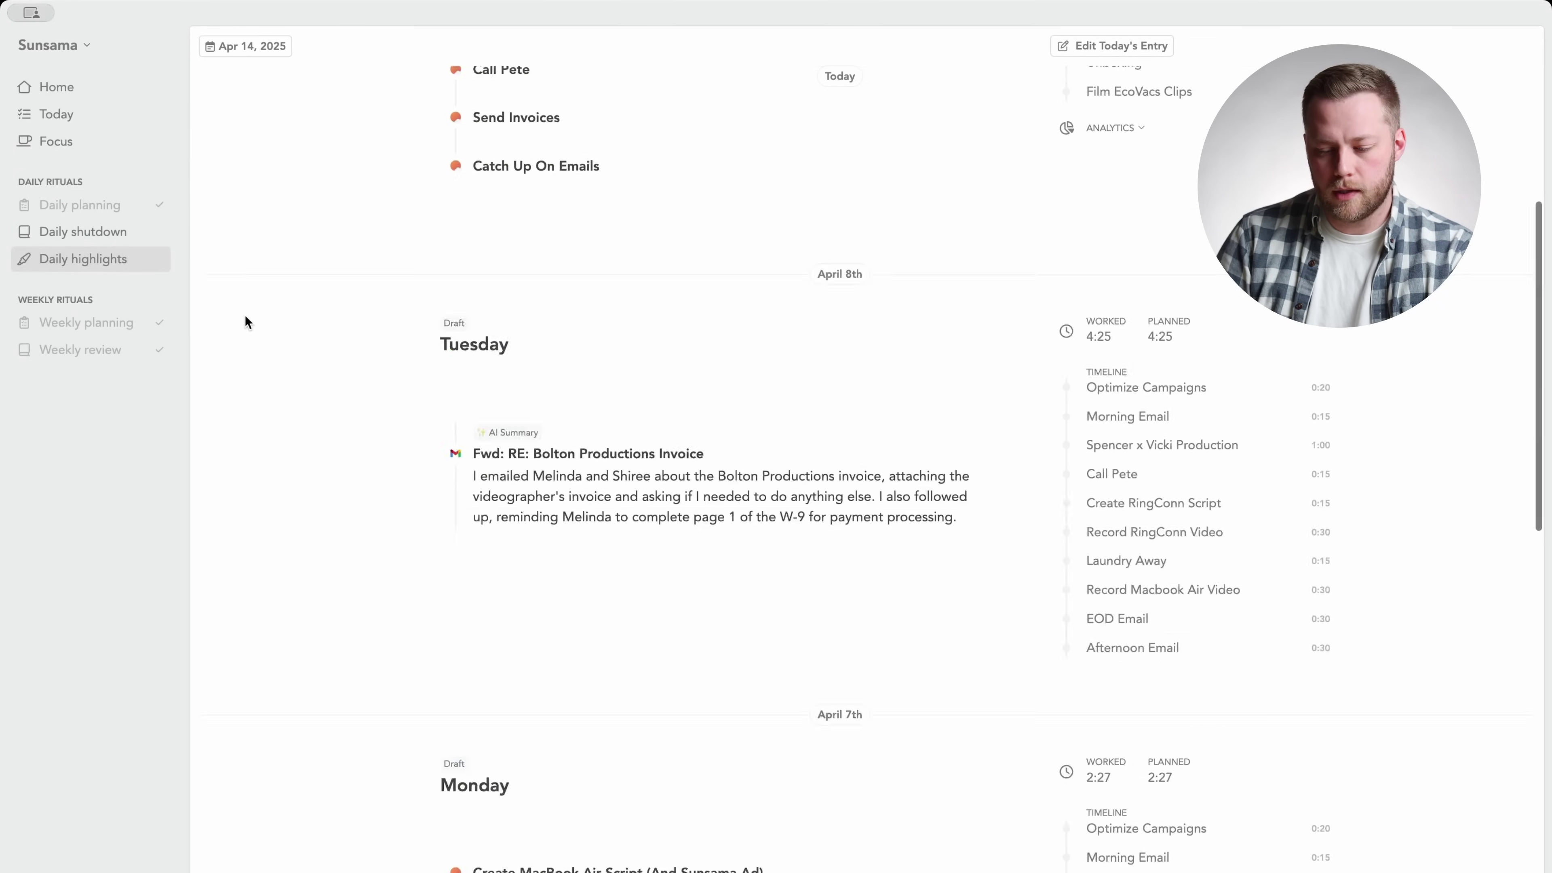
pyautogui.scroll(-20, 245, 322)
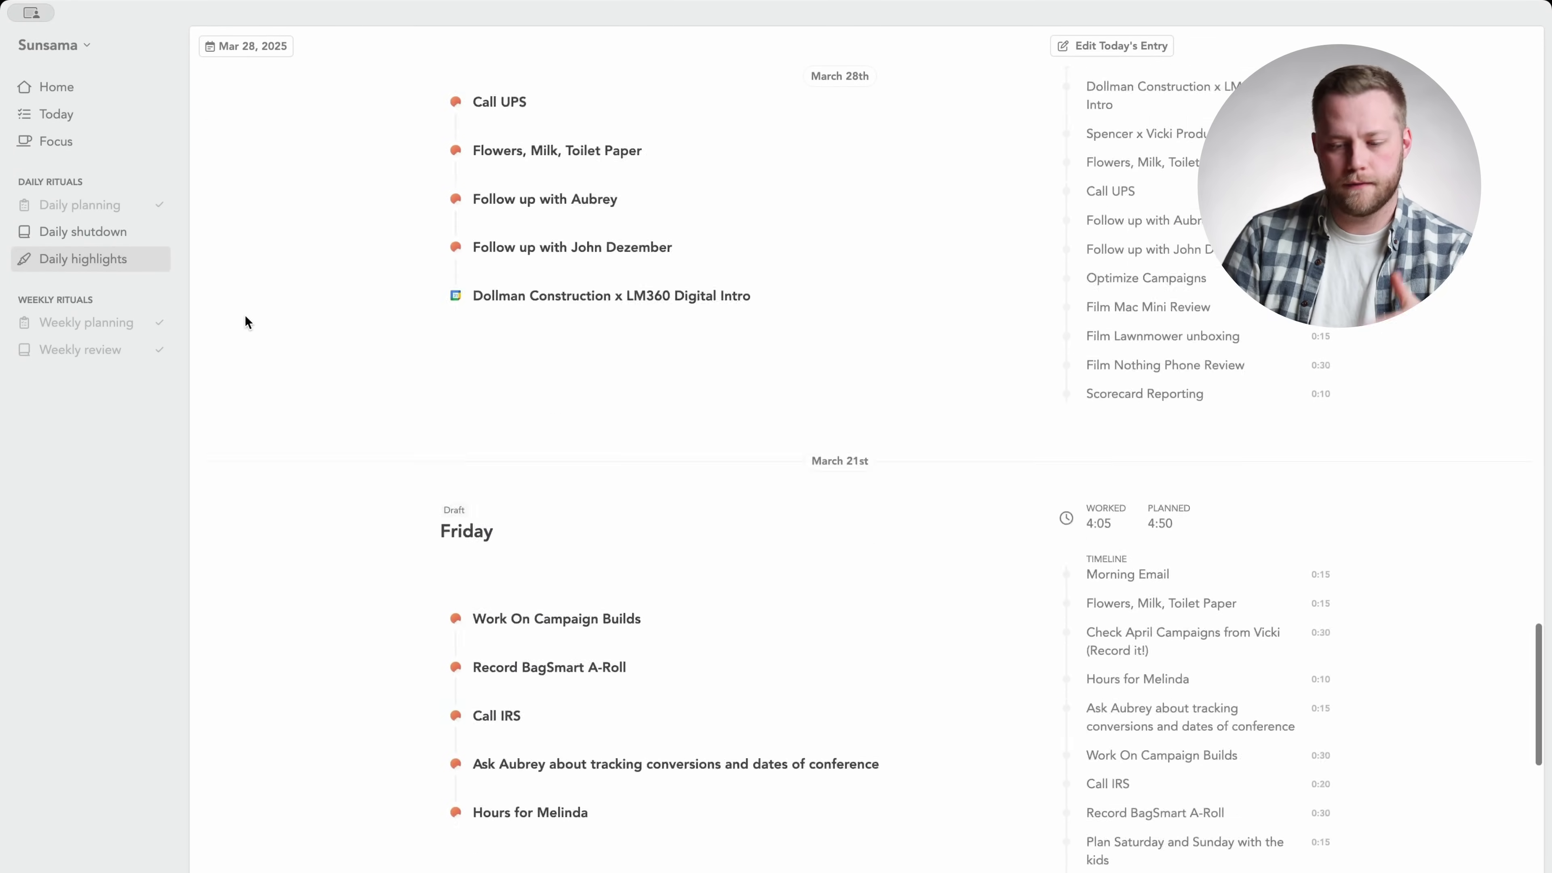
pyautogui.scroll(20, 247, 321)
pyautogui.scroll(-10, 247, 320)
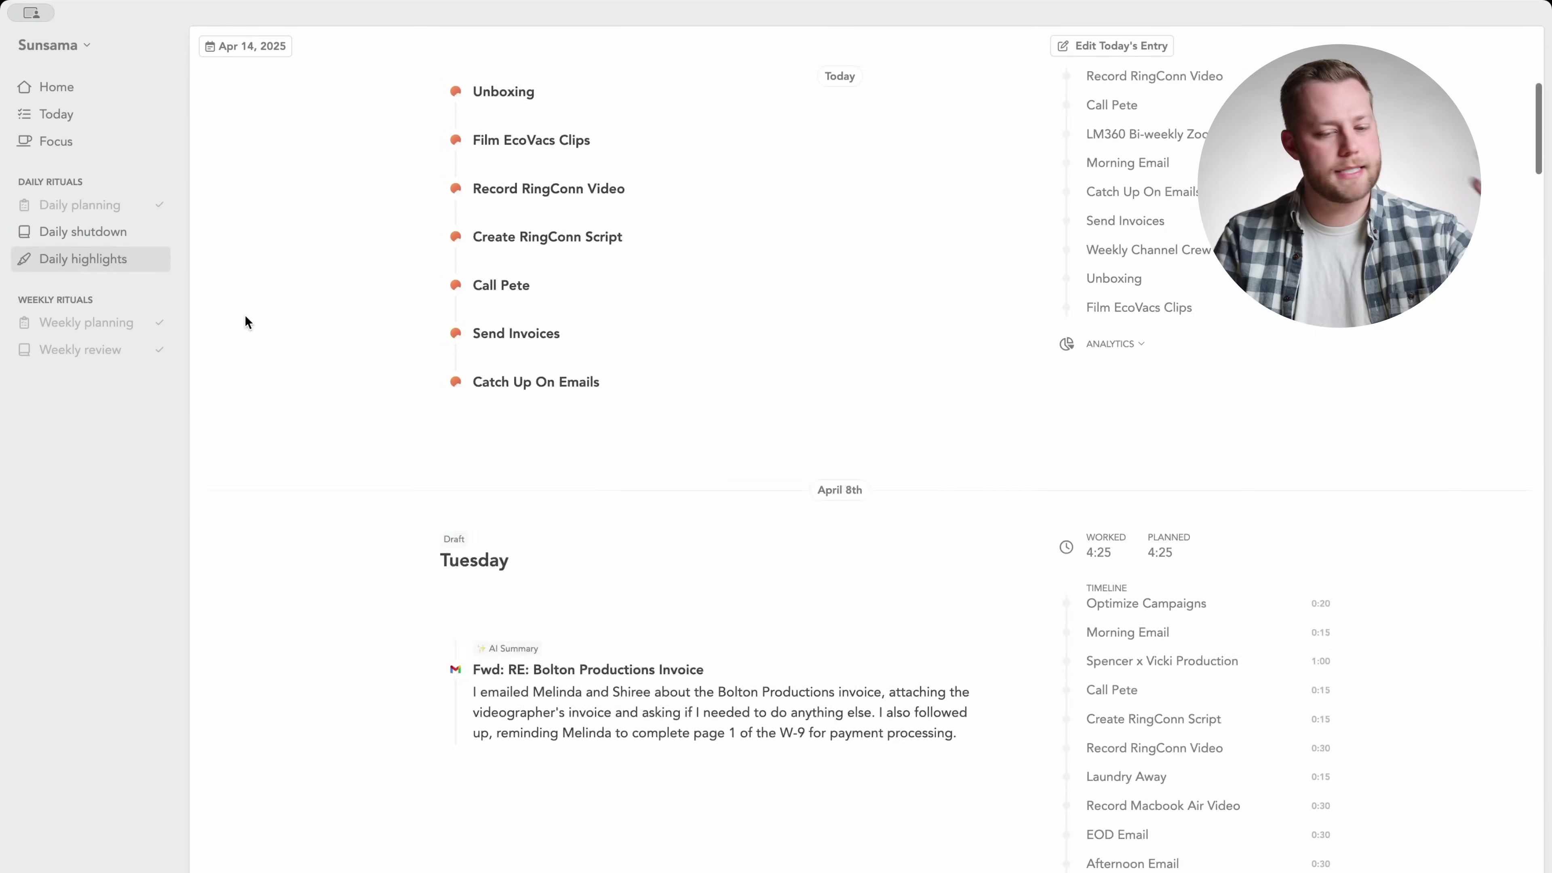
pyautogui.scroll(-20, 246, 318)
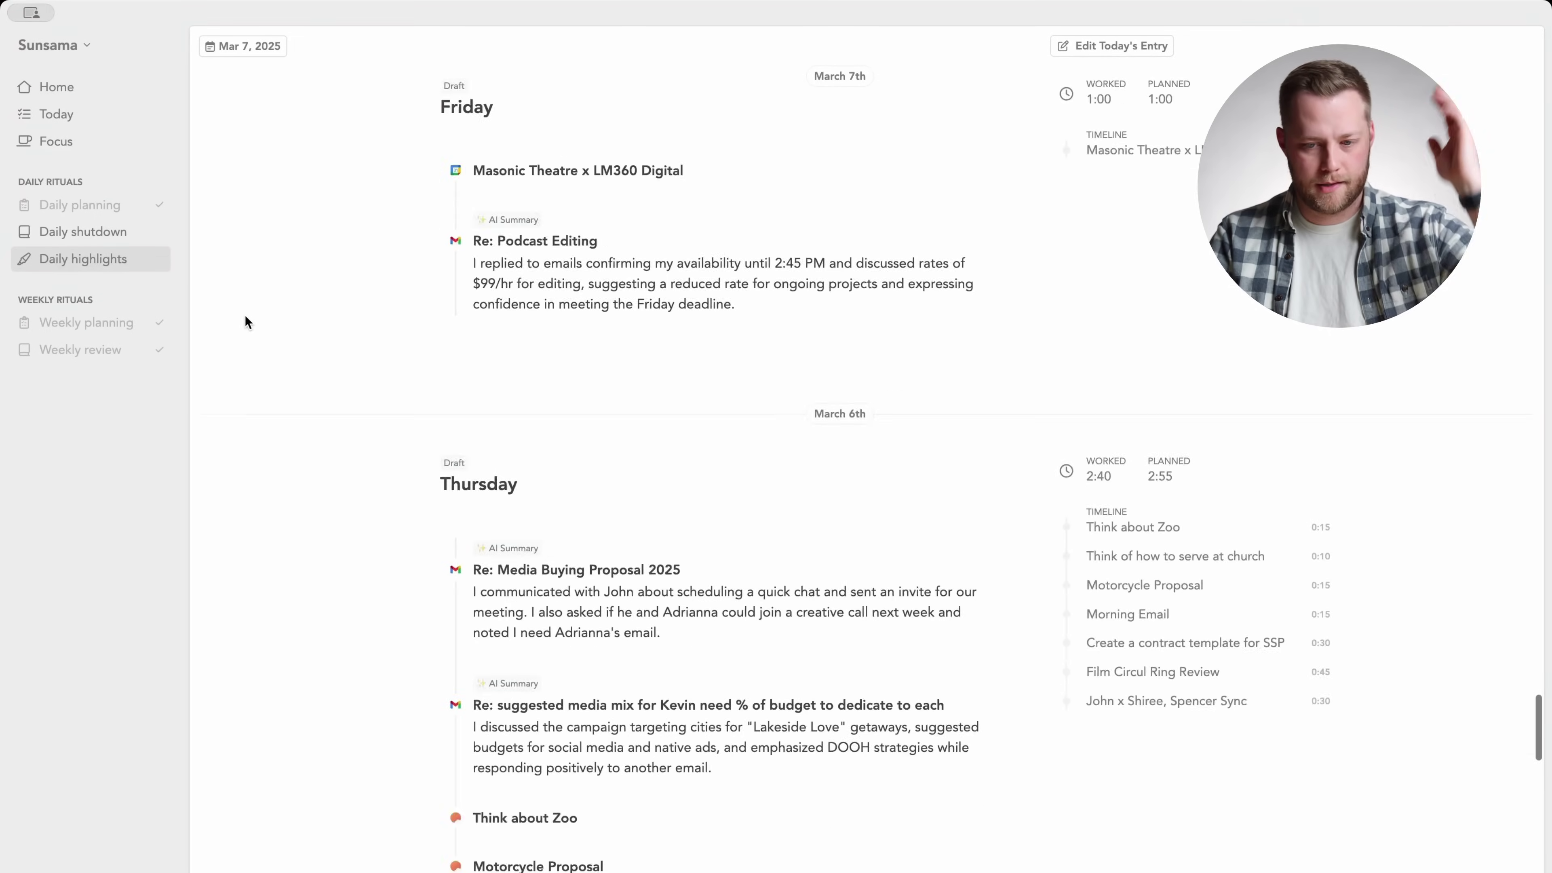
pyautogui.scroll(20, 245, 317)
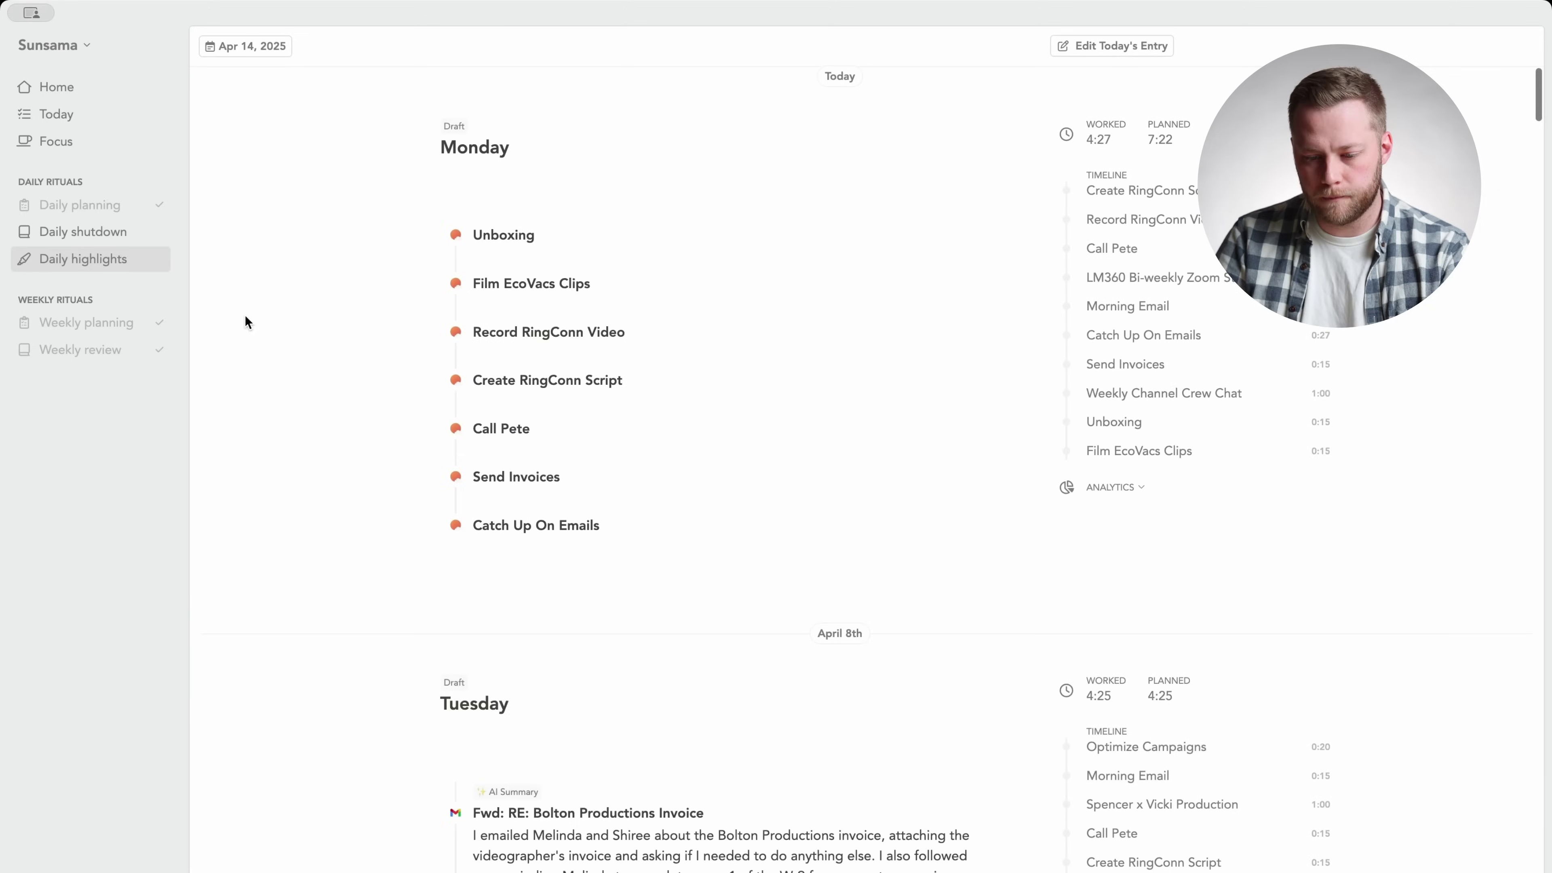